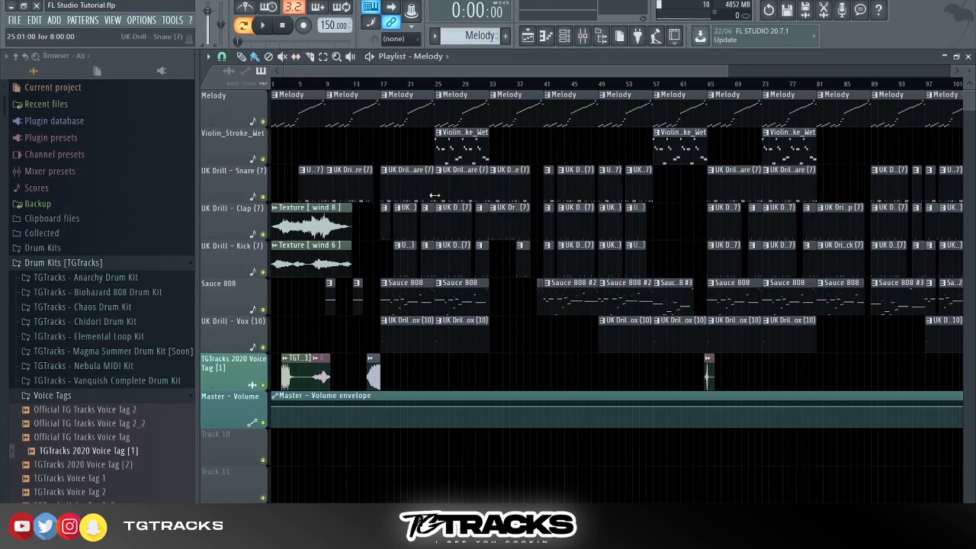
Play back the Melody pattern, and audition the UK Drill - Snare pattern from the playlist.
key("space")
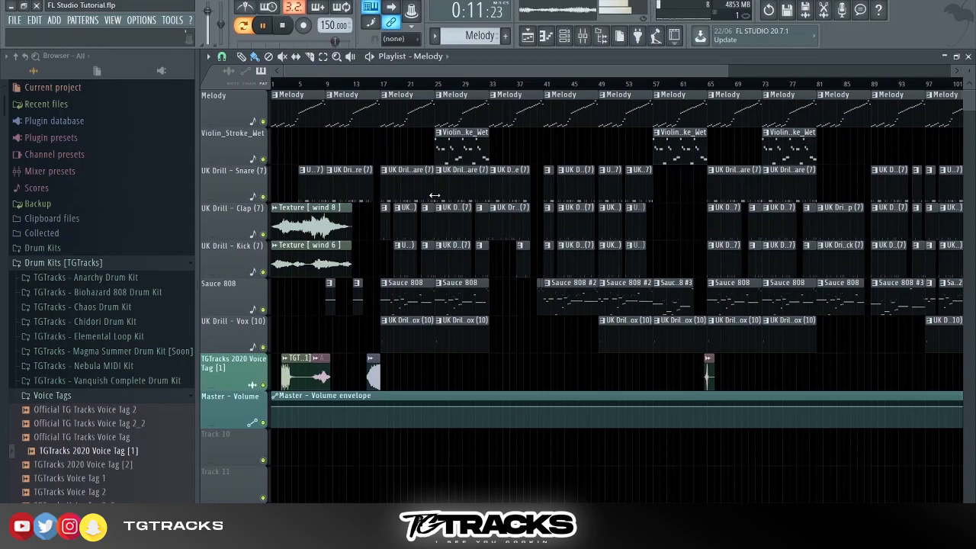
key("space")
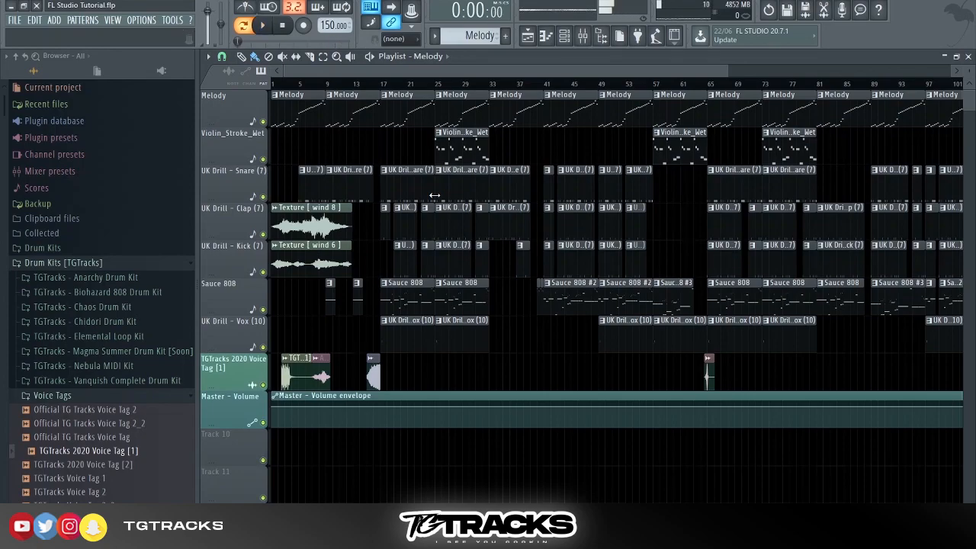
left_click(408, 173)
key("space")
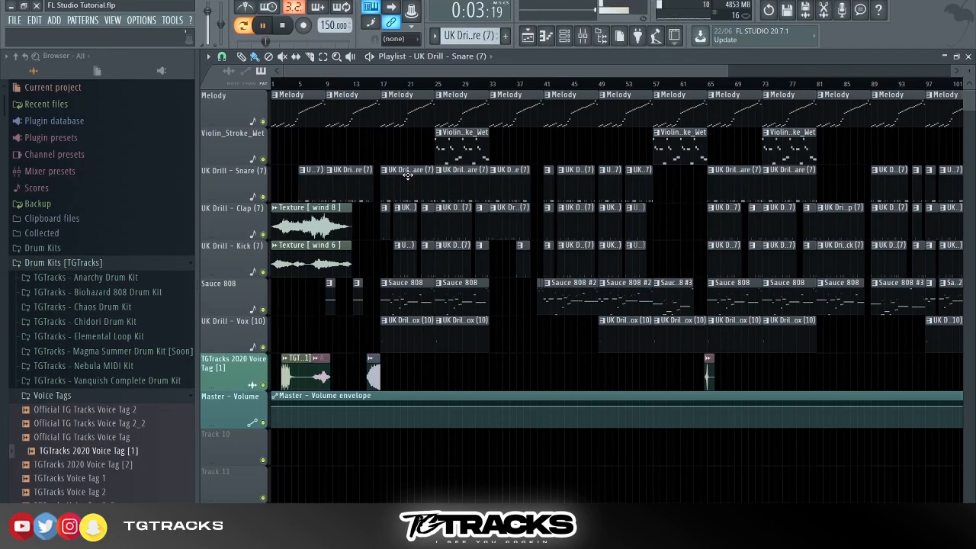
Open the UK Drill - Snare pattern in the piano roll and stop playback.
double_click(409, 176)
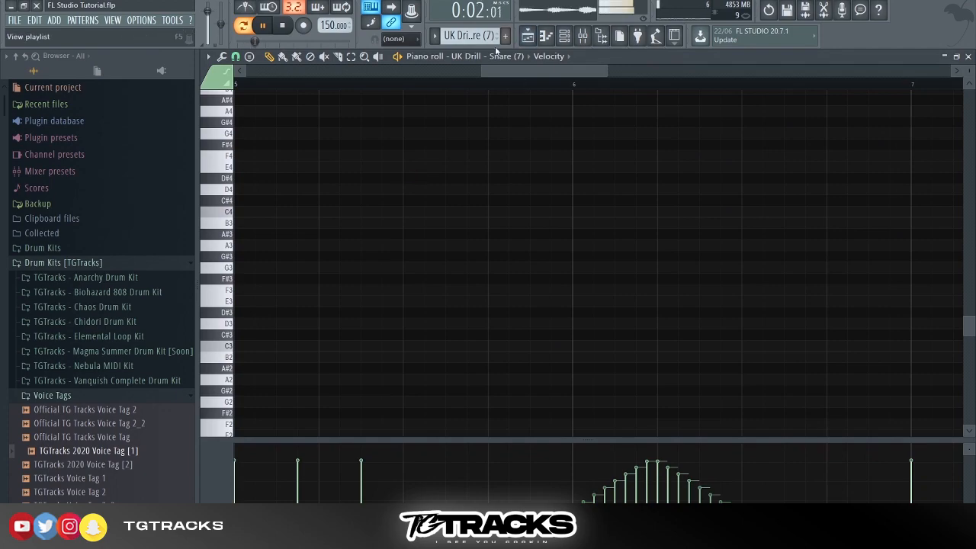
left_click_drag(482, 71, 217, 99)
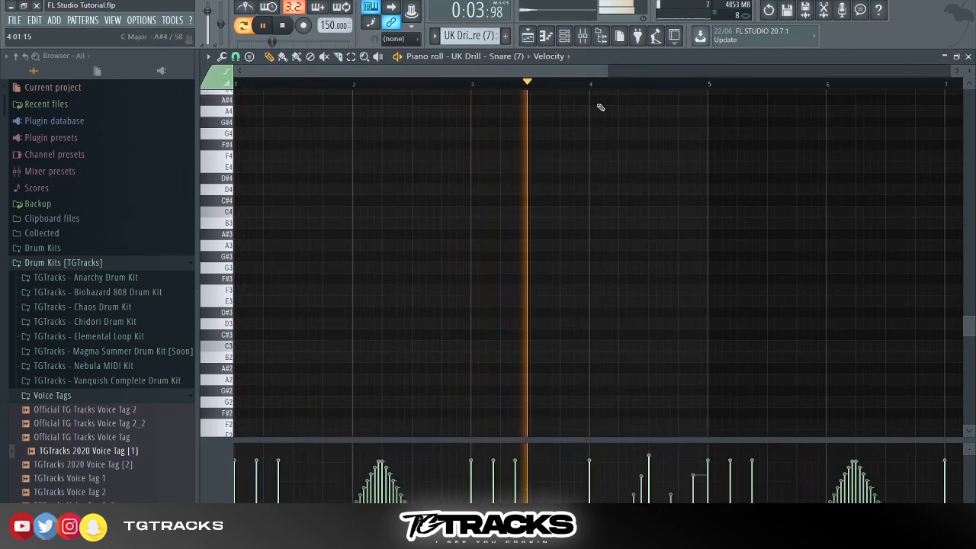
left_click_drag(608, 71, 732, 84)
key("space")
scroll(969, 244, "up", 5)
scroll(969, 248, "down", 3)
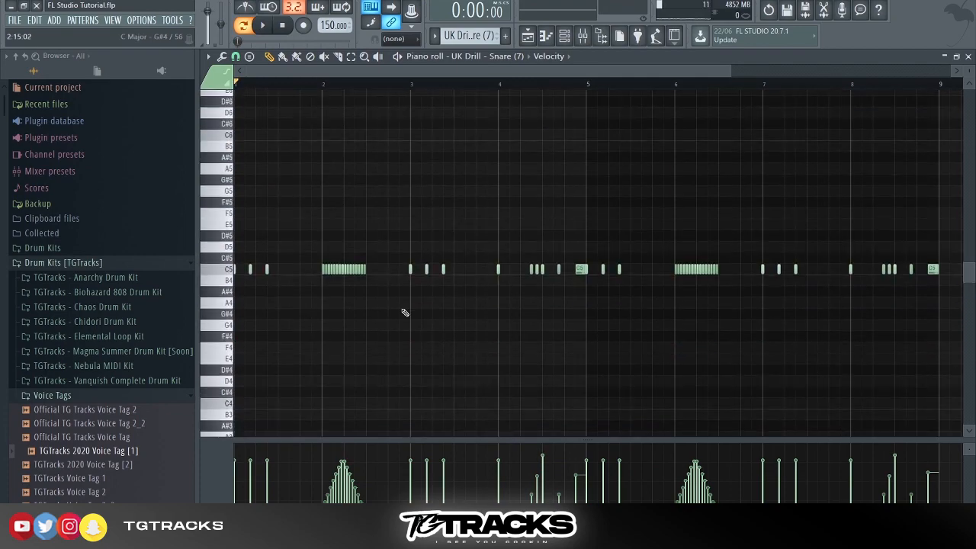
Draw a half-bar G4 note at the start of bar 2 and chop it into a rapid roll.
left_click(325, 326)
left_click_drag(332, 327, 363, 332)
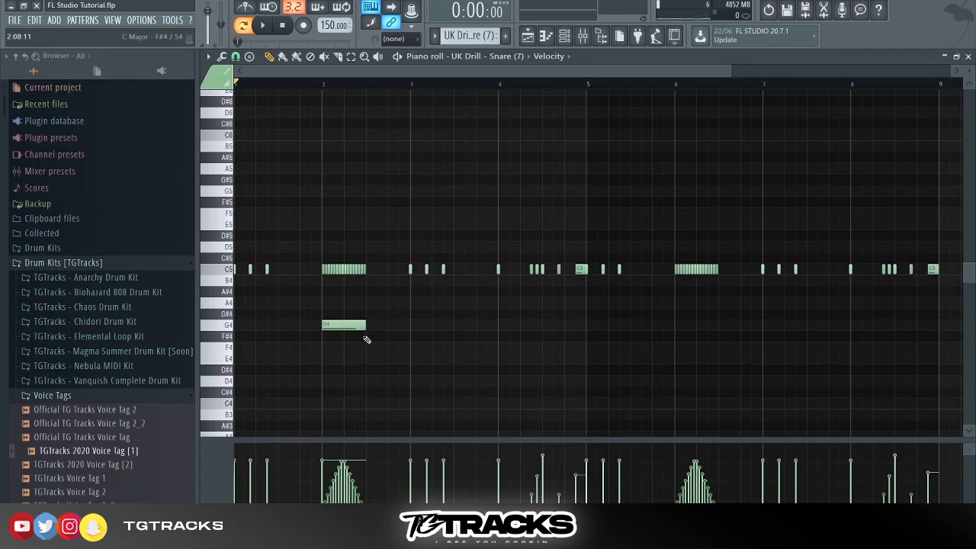
left_click_drag(360, 364, 332, 299)
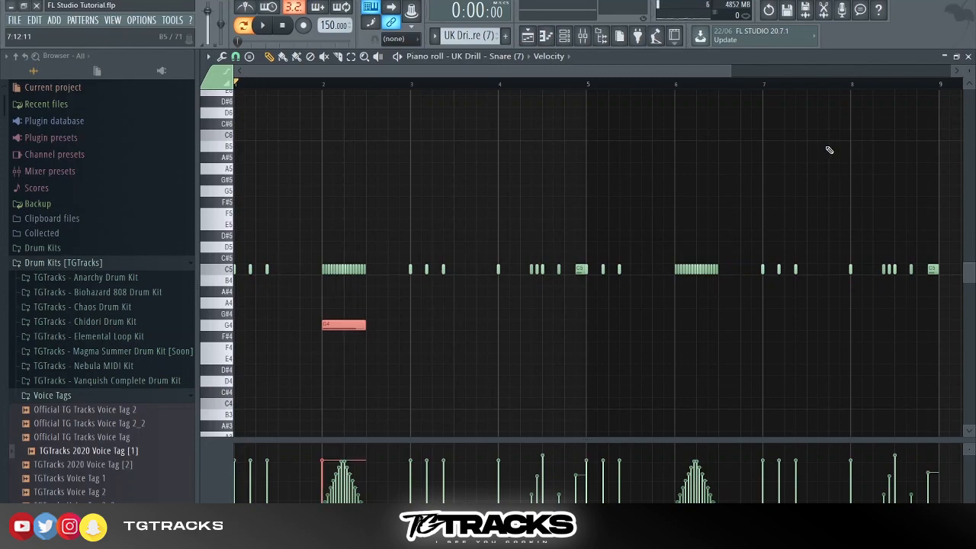
key("ctrl+u")
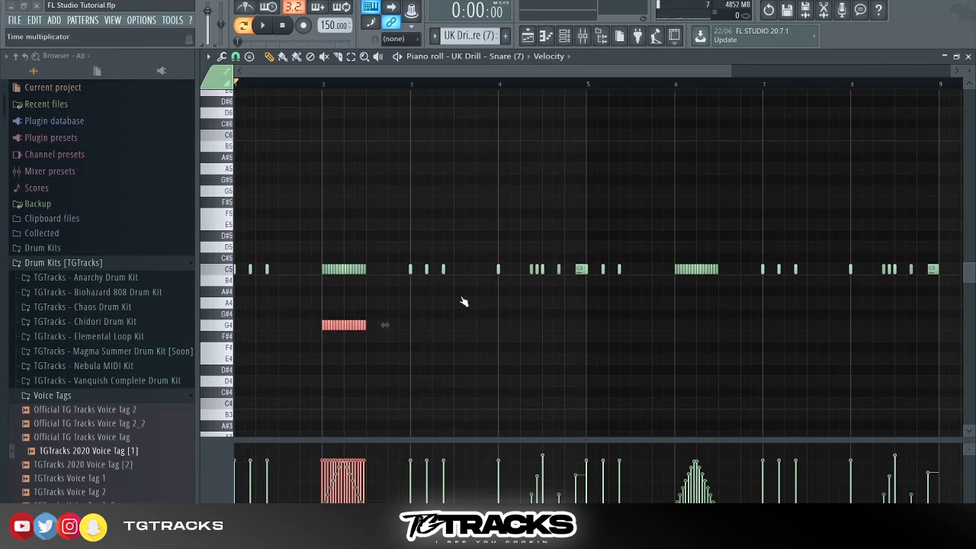
mouse_move(463, 299)
left_mouse_down()
mouse_move(463, 288)
mouse_move(463, 313)
mouse_move(463, 293)
mouse_move(463, 302)
left_mouse_up()
Shape the chopped G4 notes' velocities into a single rise-and-fall curve with the LFO tool.
key("alt+o")
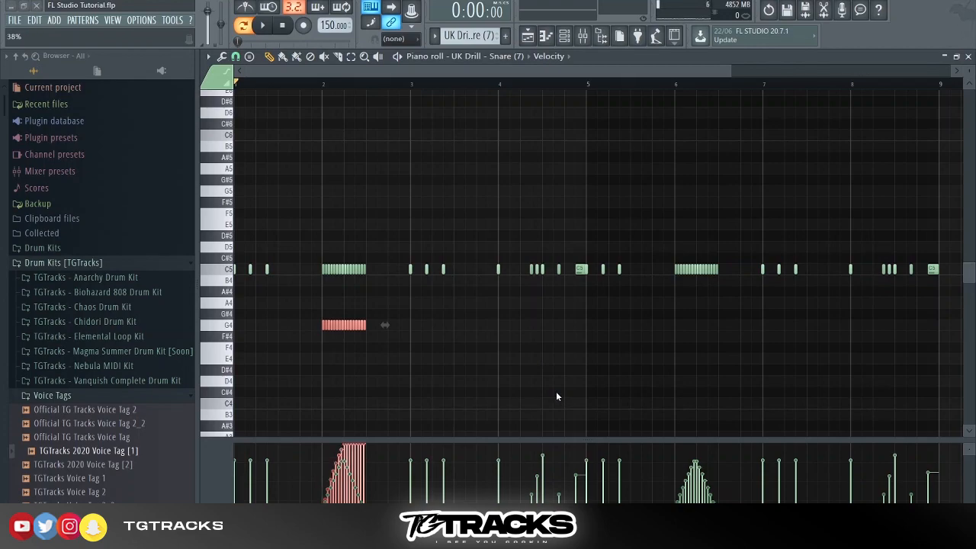
mouse_move(752, 180)
left_mouse_down()
mouse_move(752, 199)
mouse_move(748, 169)
mouse_move(748, 183)
left_mouse_up()
mouse_move(743, 237)
left_mouse_down()
mouse_move(743, 222)
mouse_move(743, 238)
left_mouse_up()
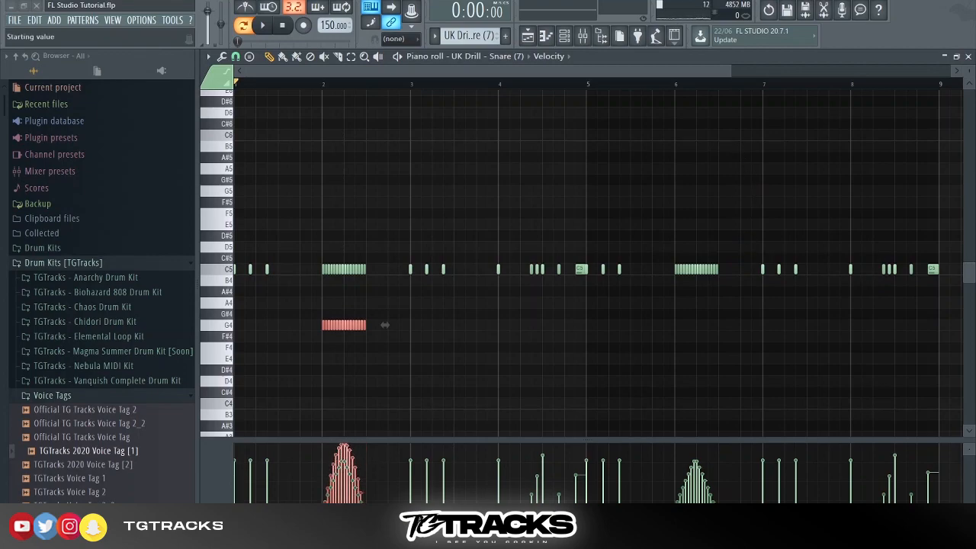
Audition the snare pattern and copy the G4 roll from bar 2 to bar 6.
key("space")
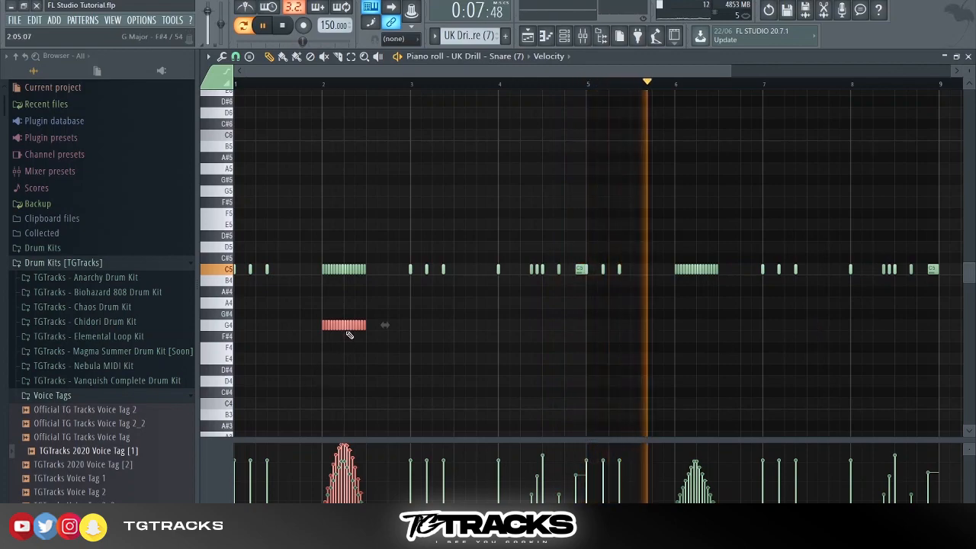
key("space")
key("space")
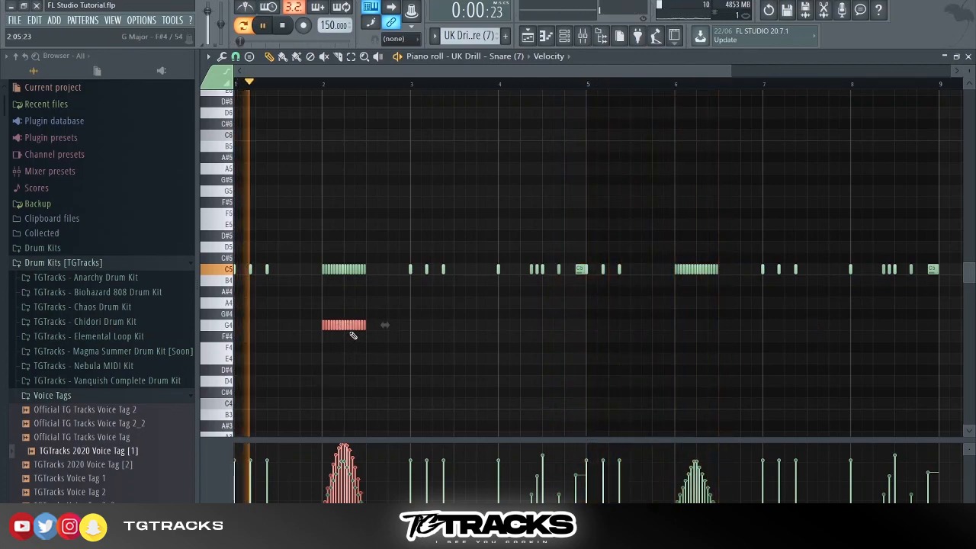
left_click_drag(357, 326, 699, 326)
key("space")
Select all G4 notes and scale down the velocities of both rolls while keeping their curved shape.
double_click(226, 327)
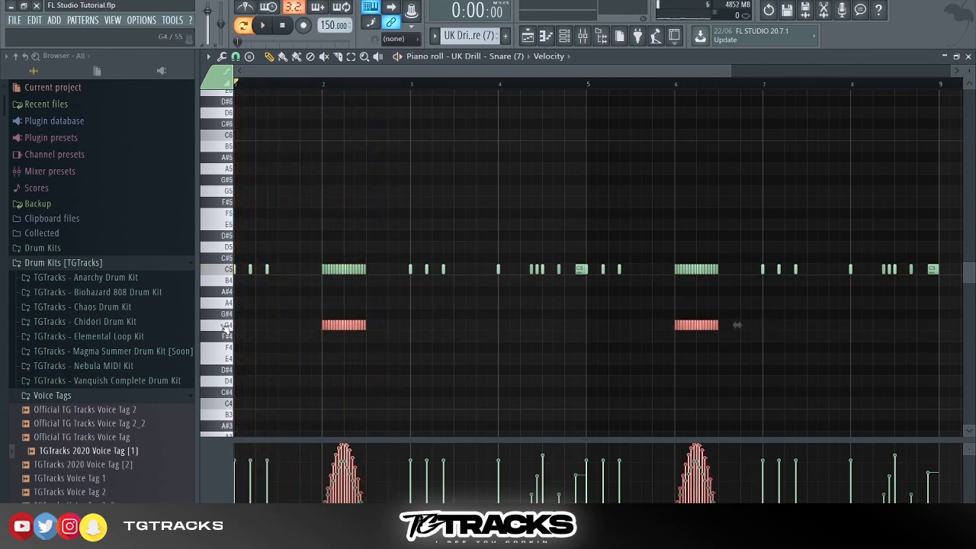
key("alt+x")
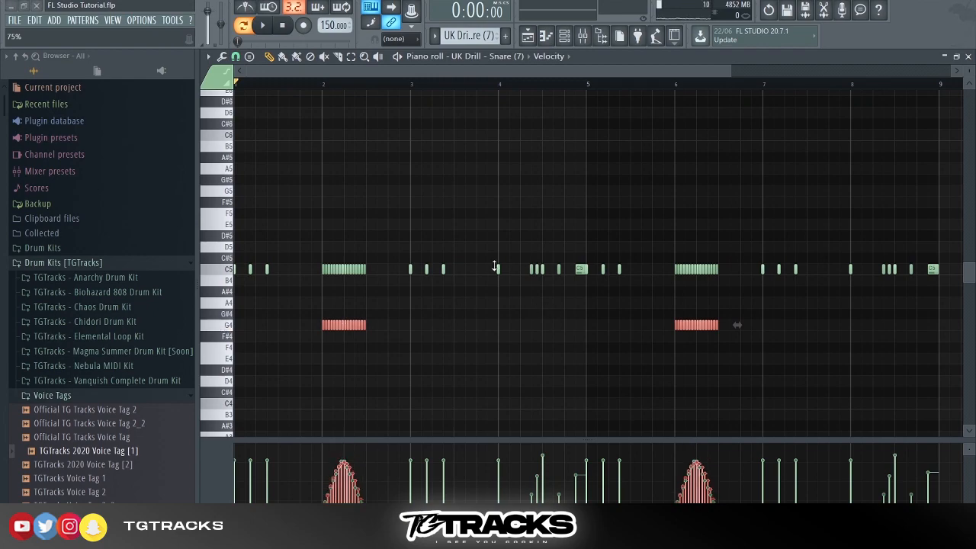
mouse_move(491, 242)
left_mouse_down()
mouse_move(491, 229)
mouse_move(491, 252)
left_mouse_up()
Play back the snare pattern with the G4 notes deselected, and save the project.
key("space")
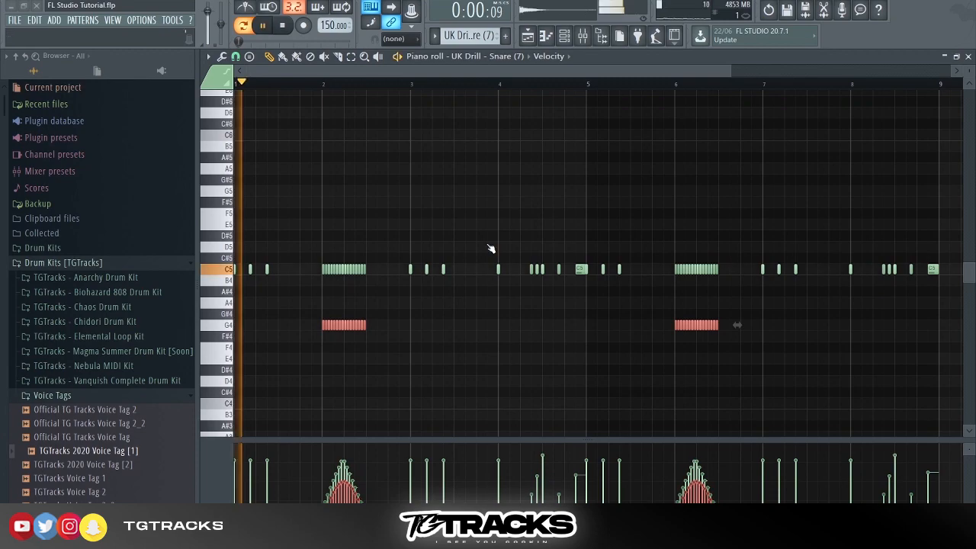
left_click(521, 341)
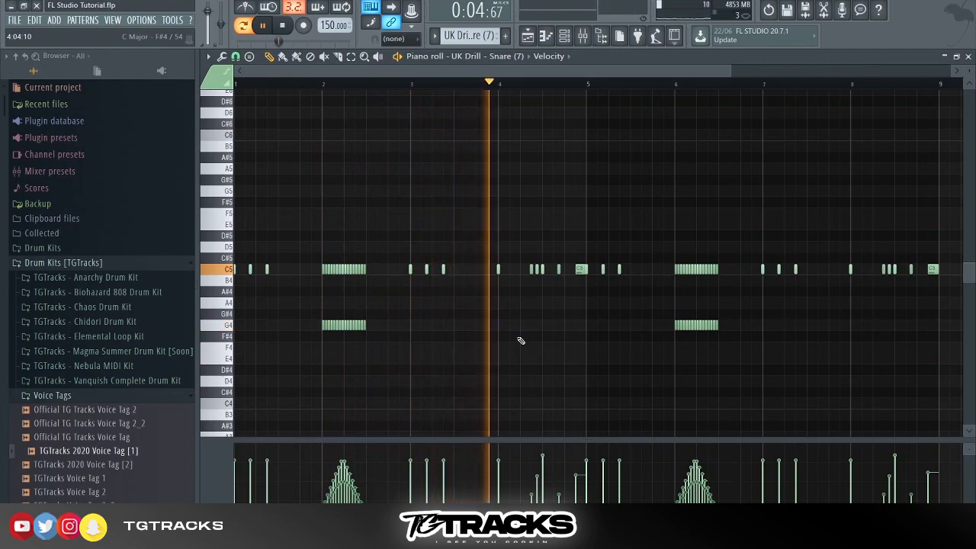
key("space")
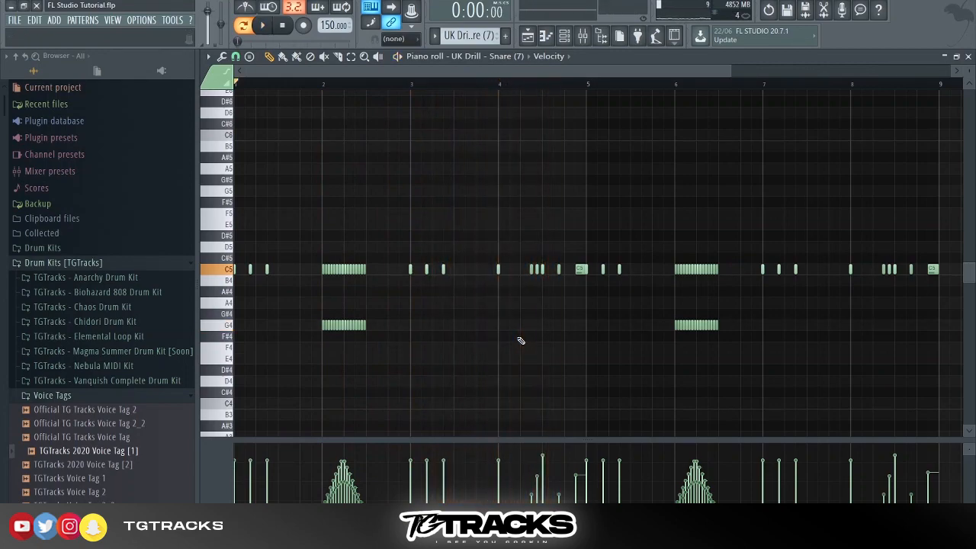
key("ctrl+s")
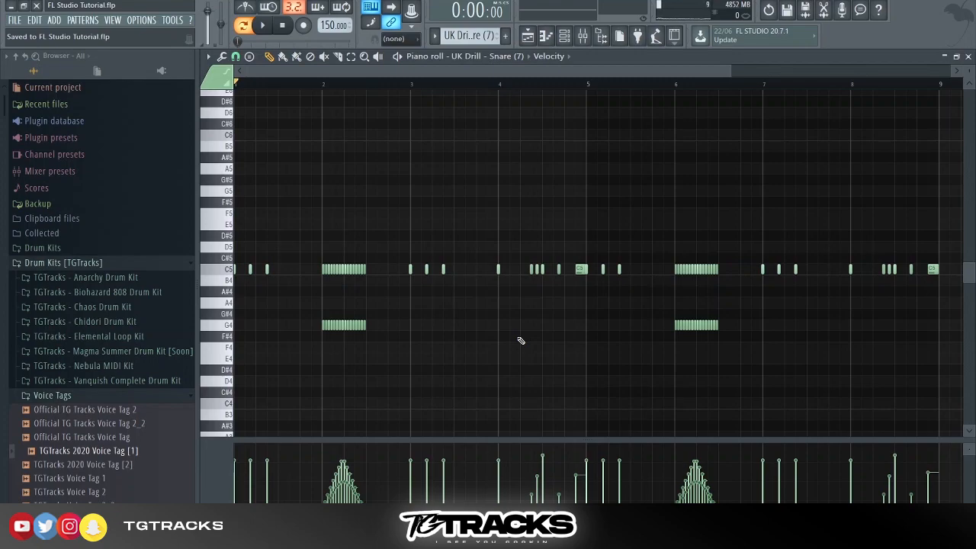
Switch to the UK Drill - Clap pattern and audition its plugg-basic snare 1 notes in the piano roll.
left_click(564, 38)
left_click(564, 39)
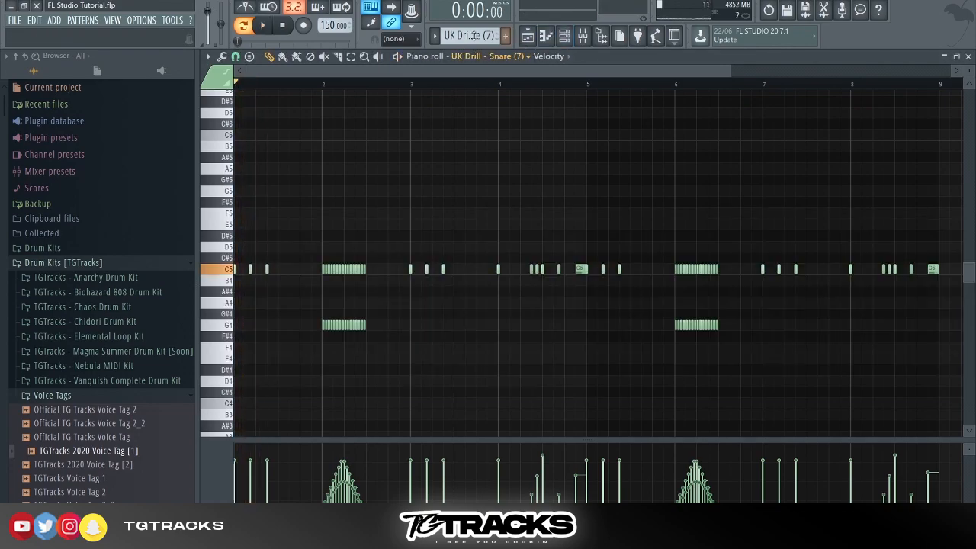
scroll(483, 38, "down", 1)
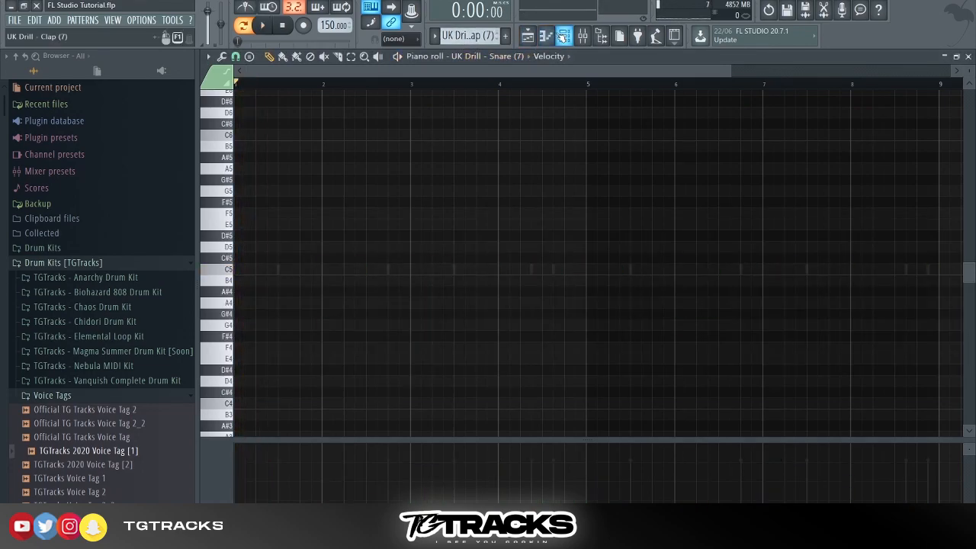
left_click(563, 38)
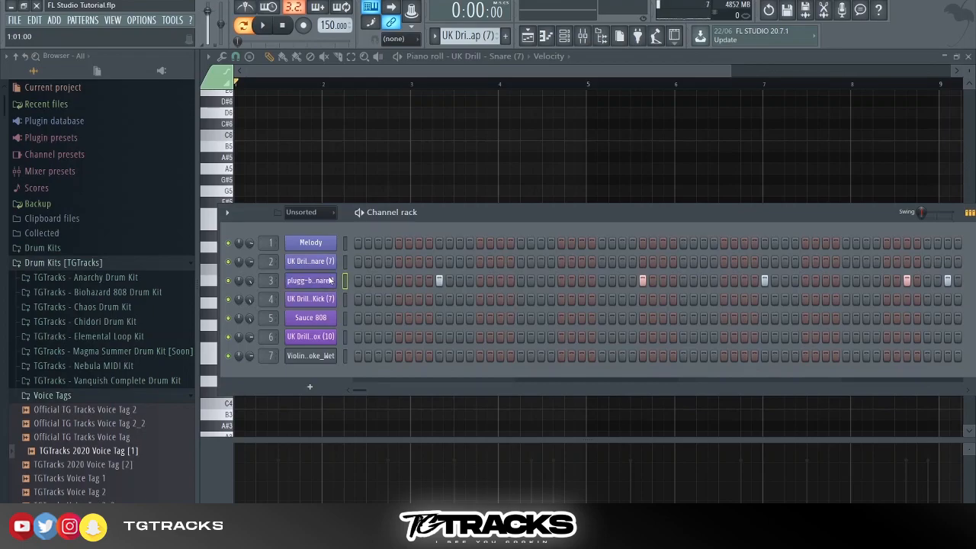
key("F7")
scroll(416, 287, "down", 2)
key("space")
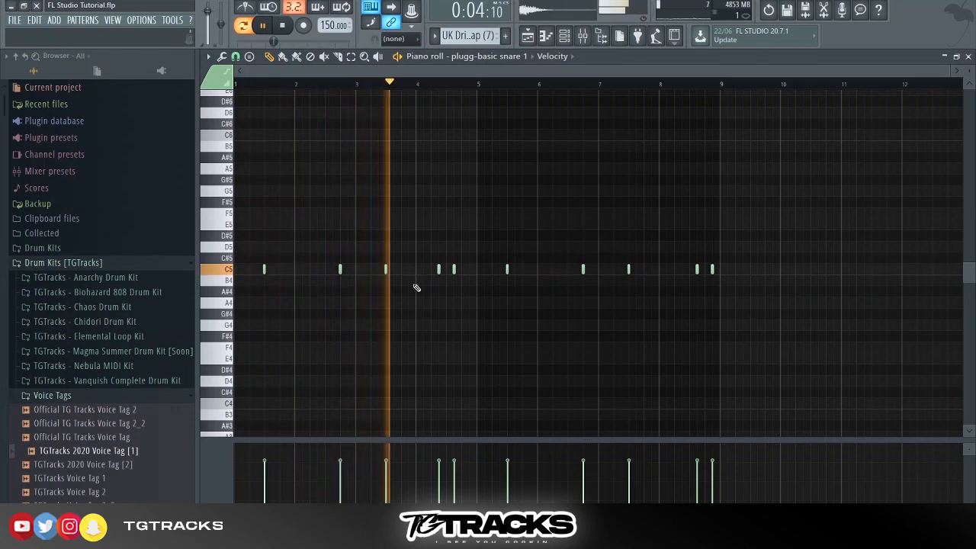
key("space")
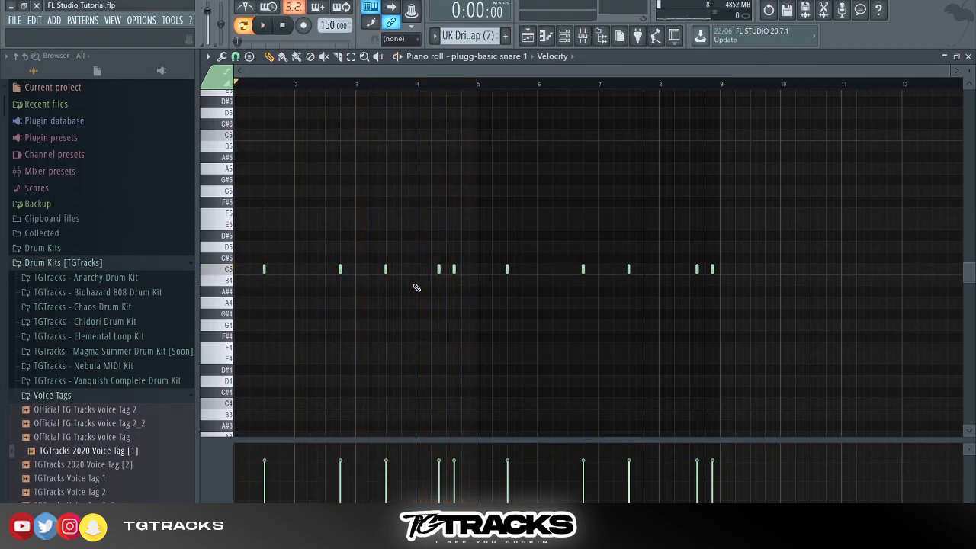
Return to the playlist and open the Sauce 808 pattern in the piano roll.
left_click(564, 38)
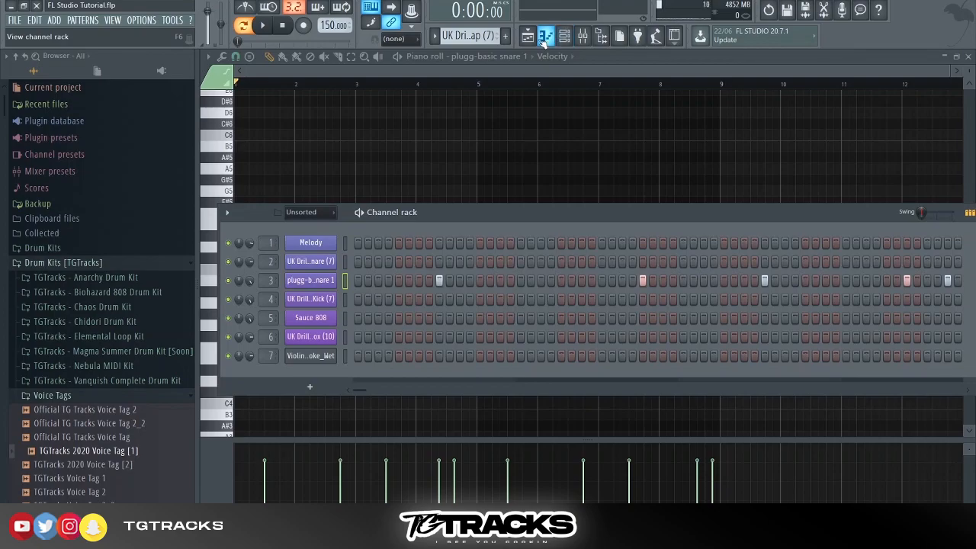
left_click(530, 36)
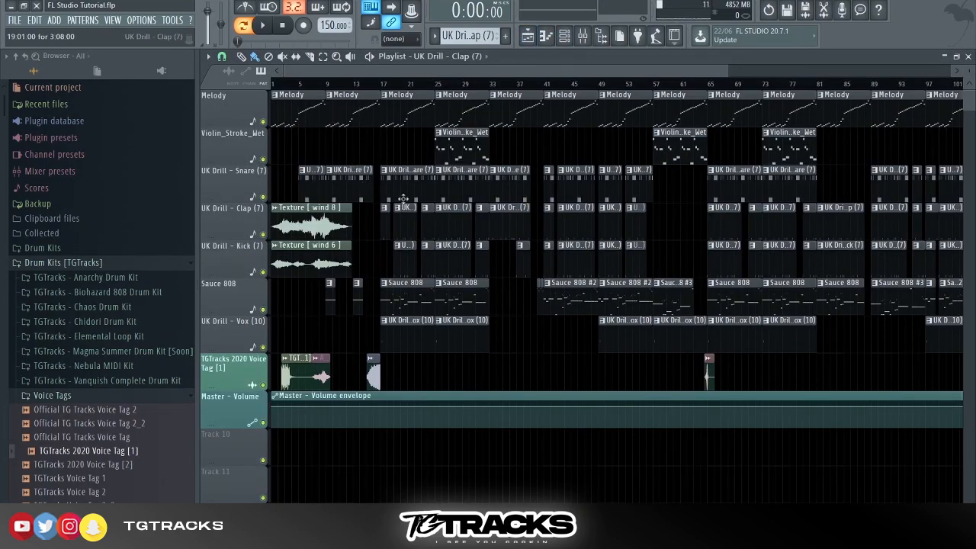
left_click(410, 284)
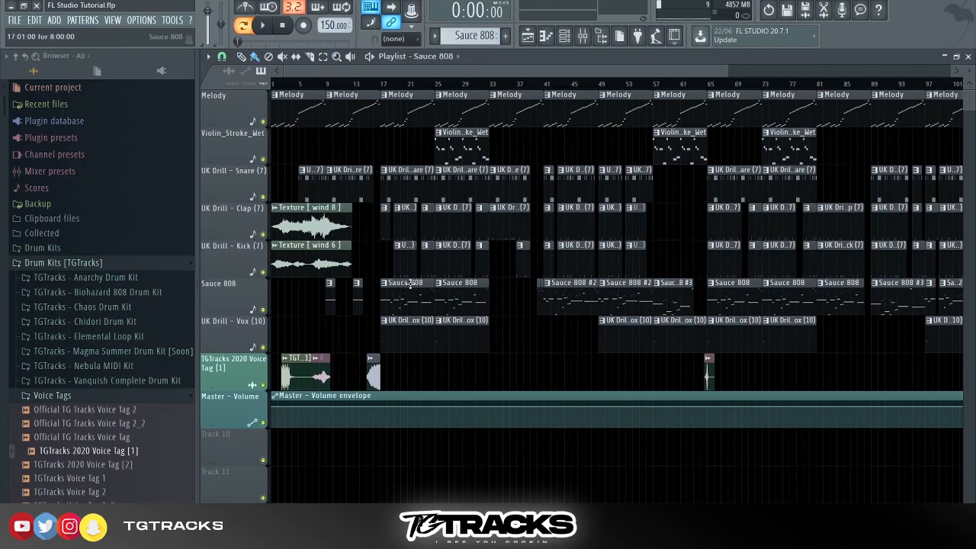
double_click(410, 283)
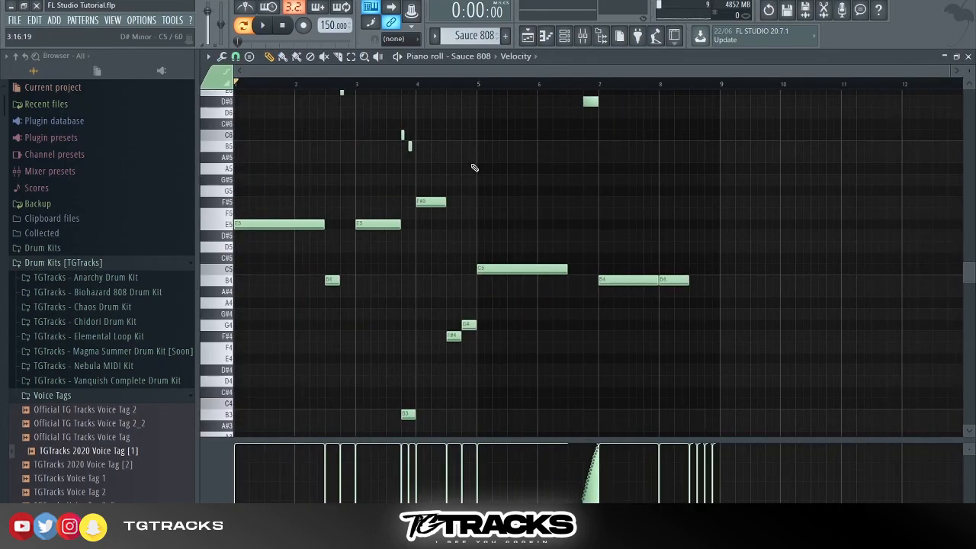
Examine the Sauce 808 pattern's notes across the octaves and play the pattern back.
scroll(598, 263, "up", 4)
scroll(599, 263, "down", 3)
scroll(599, 263, "up", 2)
scroll(588, 265, "up", 2)
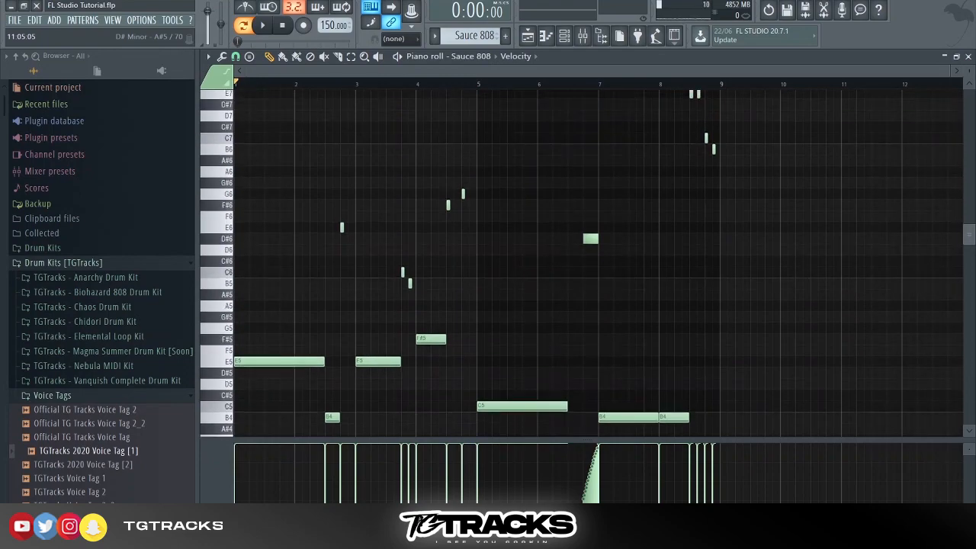
scroll(599, 263, "up", 3)
scroll(599, 263, "down", 5)
scroll(598, 263, "up", 3)
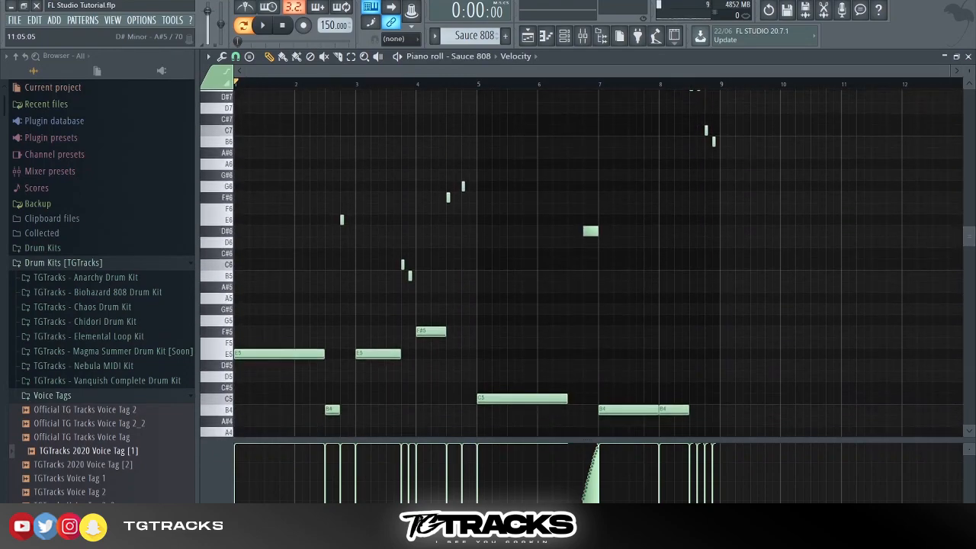
key("space")
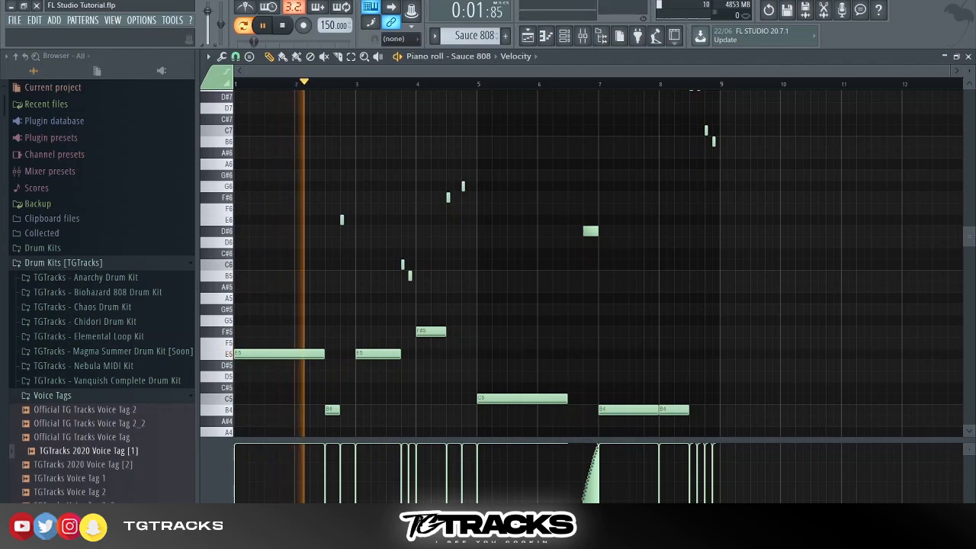
scroll(599, 263, "down", 6)
scroll(599, 263, "up", 7)
left_click_drag(973, 231, 973, 249)
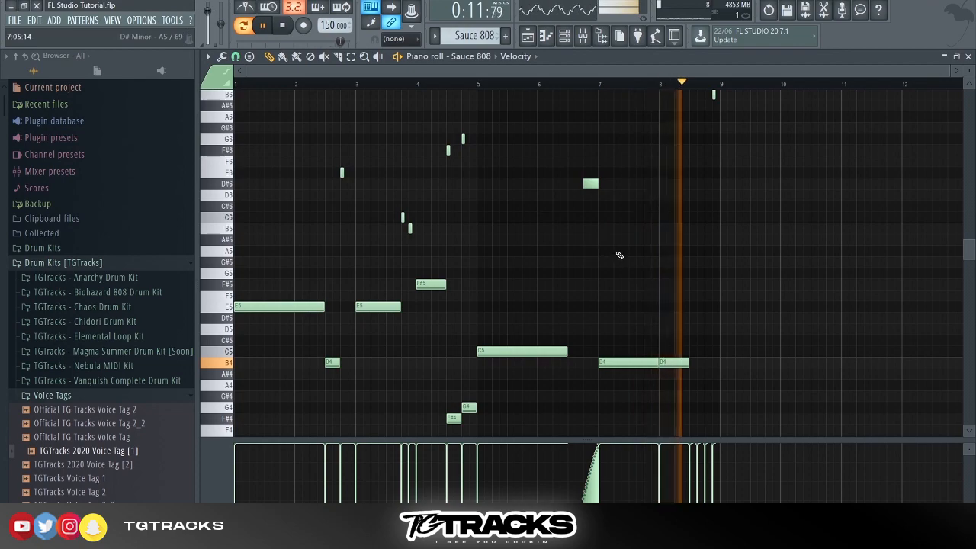
key("space")
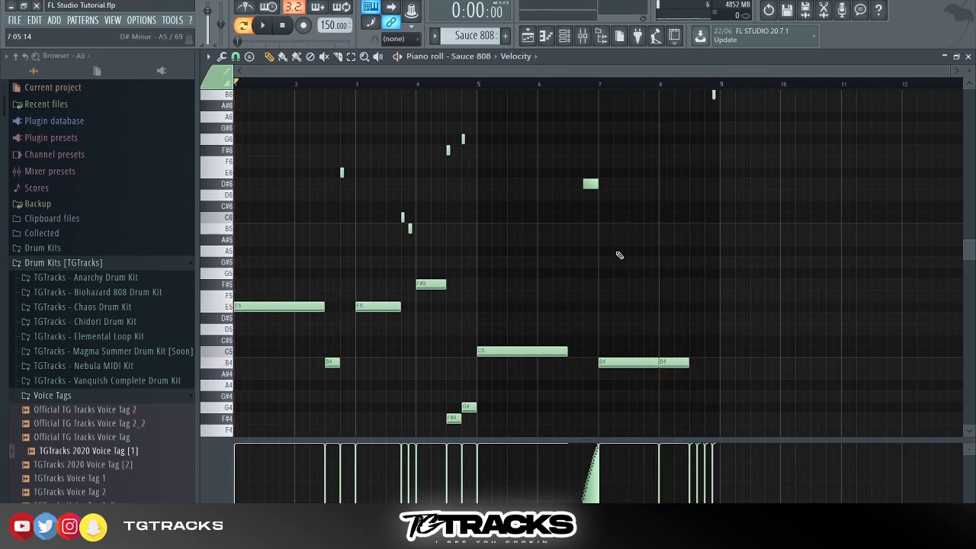
Add a half-bar D6 note starting on the second beat of bar 4 in the Sauce 808 pattern.
scroll(389, 234, "up", 3)
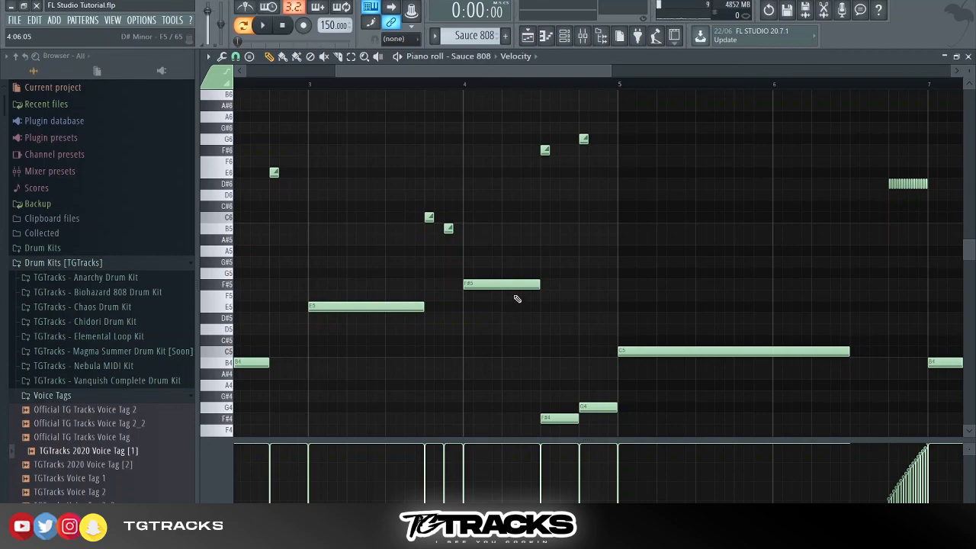
left_click(505, 194)
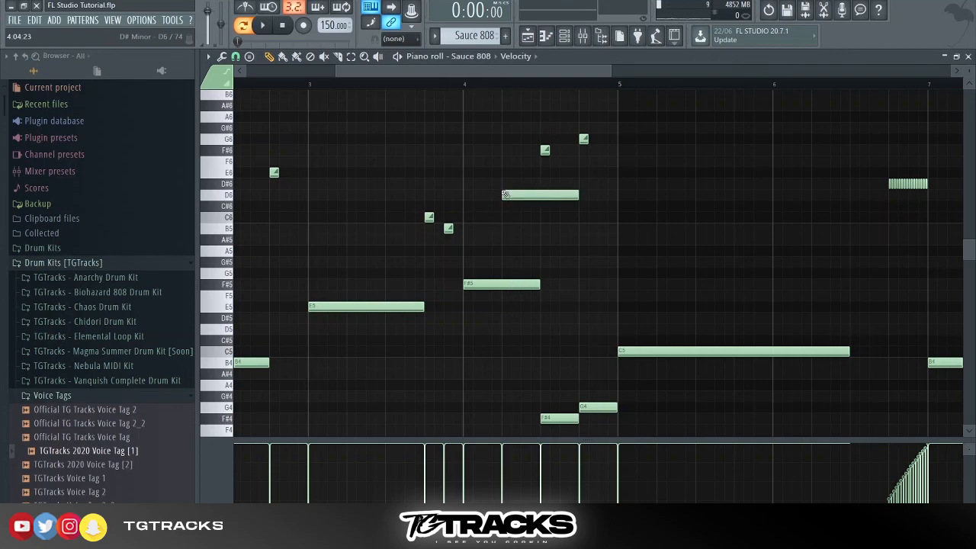
Shorten the D6 note on bar 4's second beat to a quarter of a beat and move it down to C6.
left_click_drag(580, 200, 515, 209)
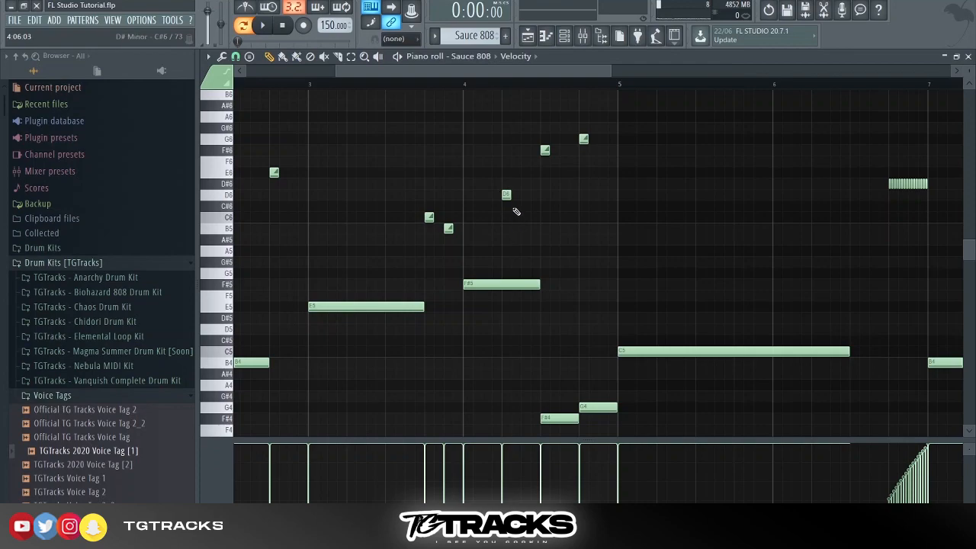
left_click_drag(506, 195, 506, 218)
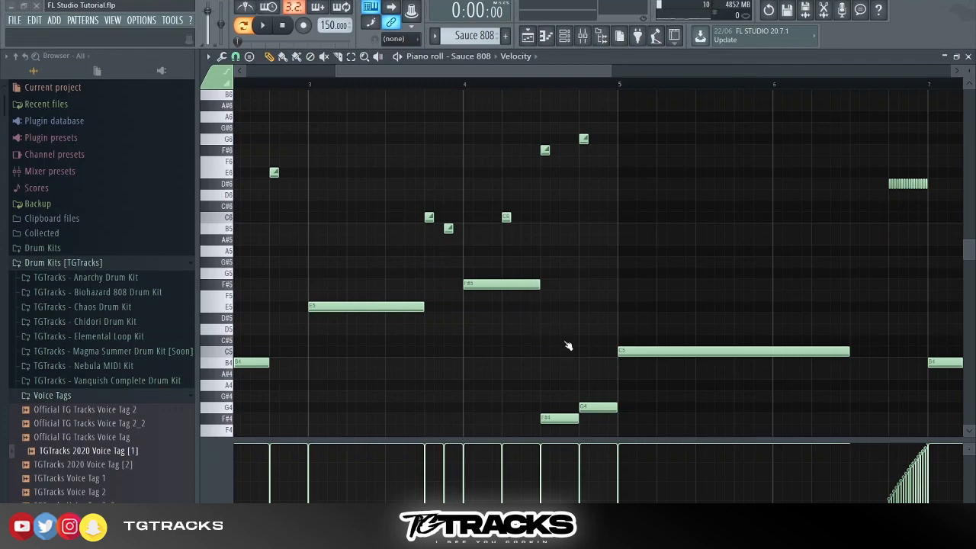
scroll(534, 240, "up", 3)
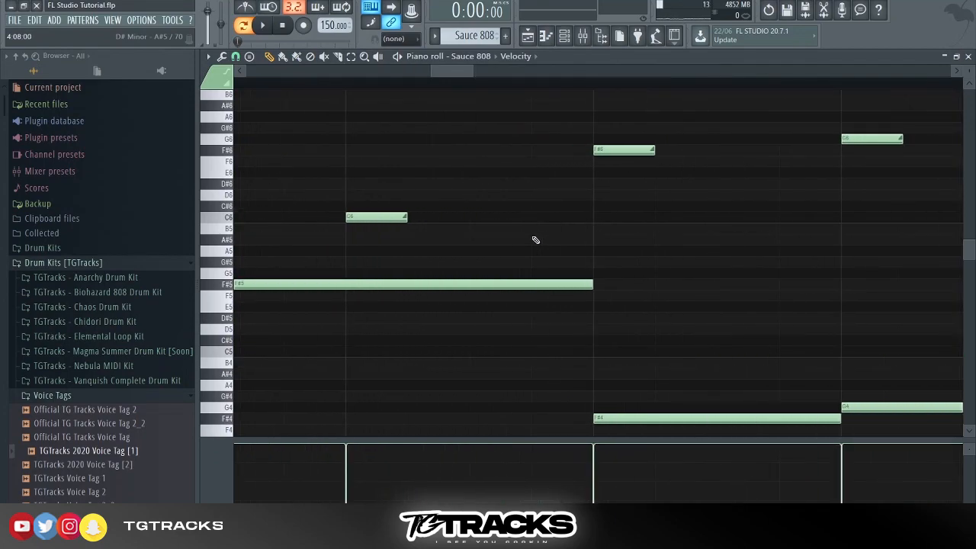
scroll(441, 228, "up", 3)
scroll(440, 229, "right", 3)
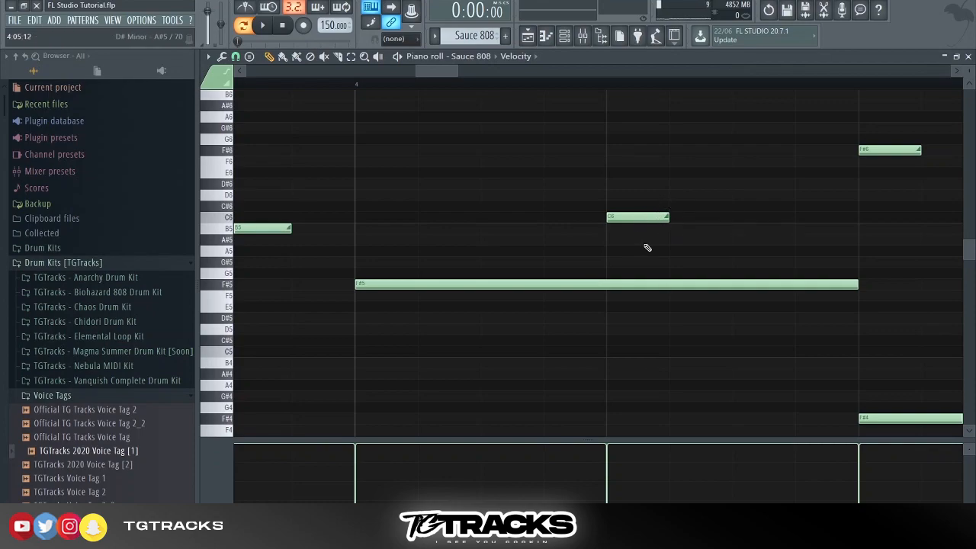
Lower the C6 slide note in bar 4 to B5, auditioning the 808 from the start of bar 4 before and after.
left_click(357, 82)
key("space")
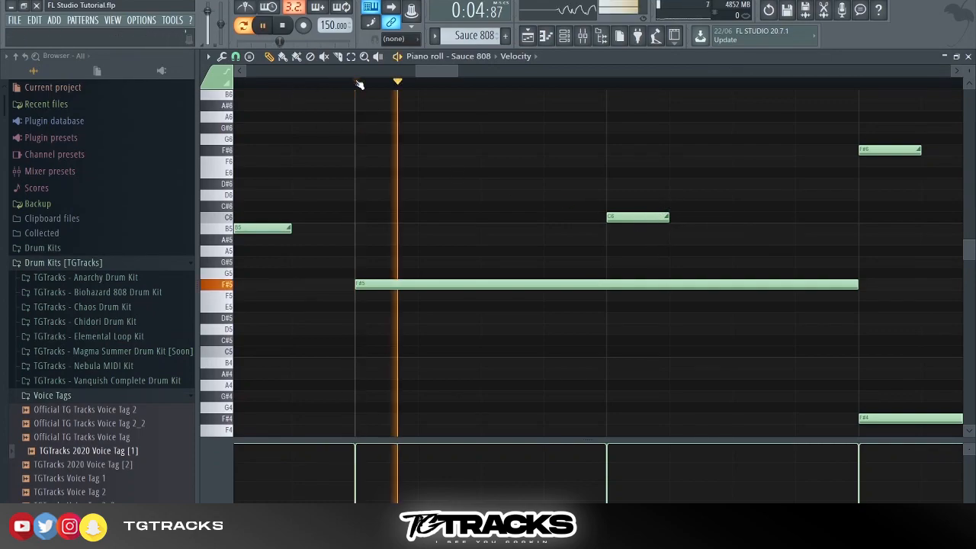
key("space")
key("space")
key("space")
left_click_drag(638, 219, 640, 233)
key("space")
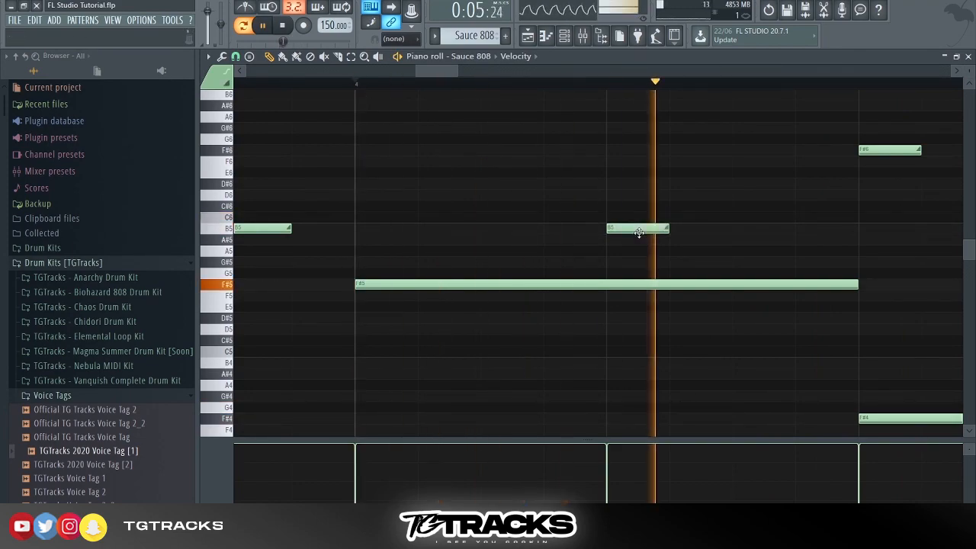
key("space")
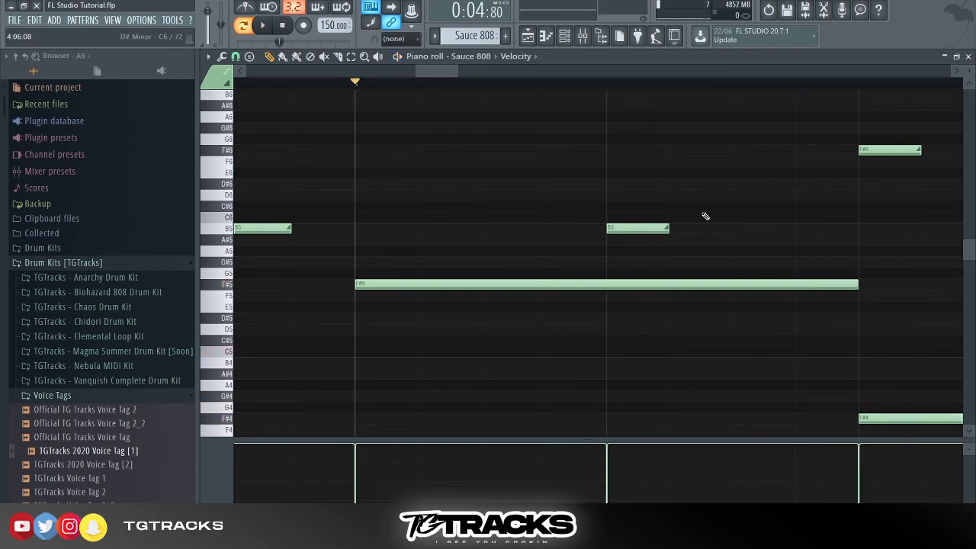
Redraw the B5 slide note on bar 4's second beat, stretch it to one beat long and play it back.
right_click(664, 229)
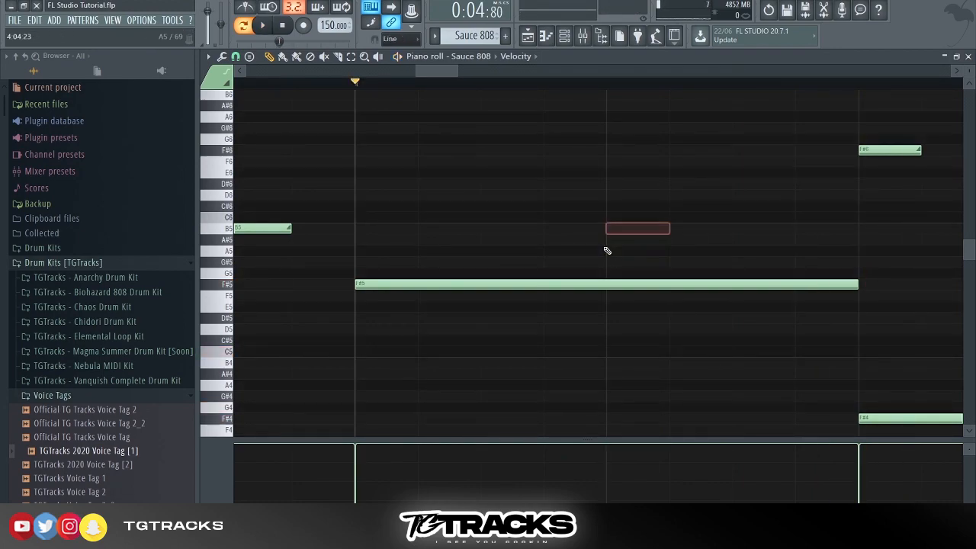
left_click(644, 229)
left_click_drag(677, 233, 876, 241)
key("space")
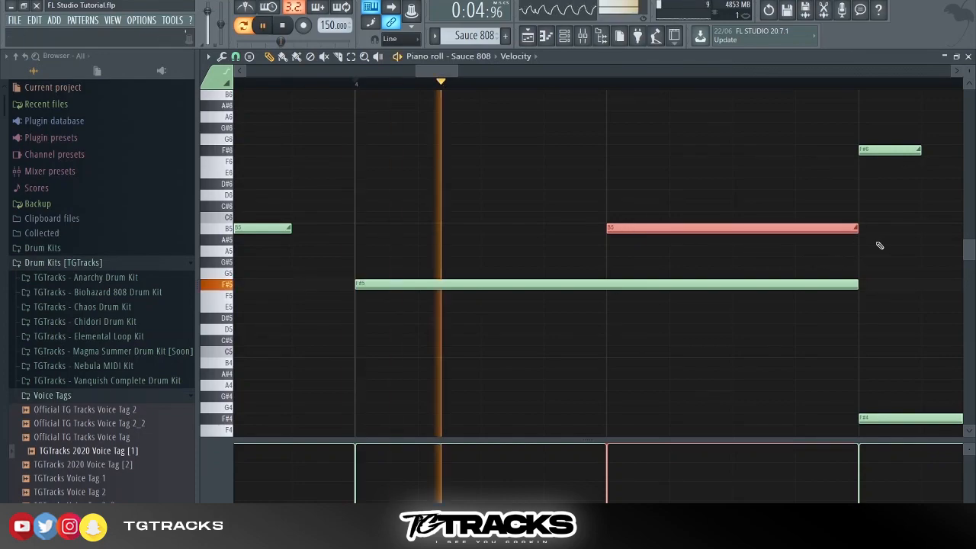
key("space")
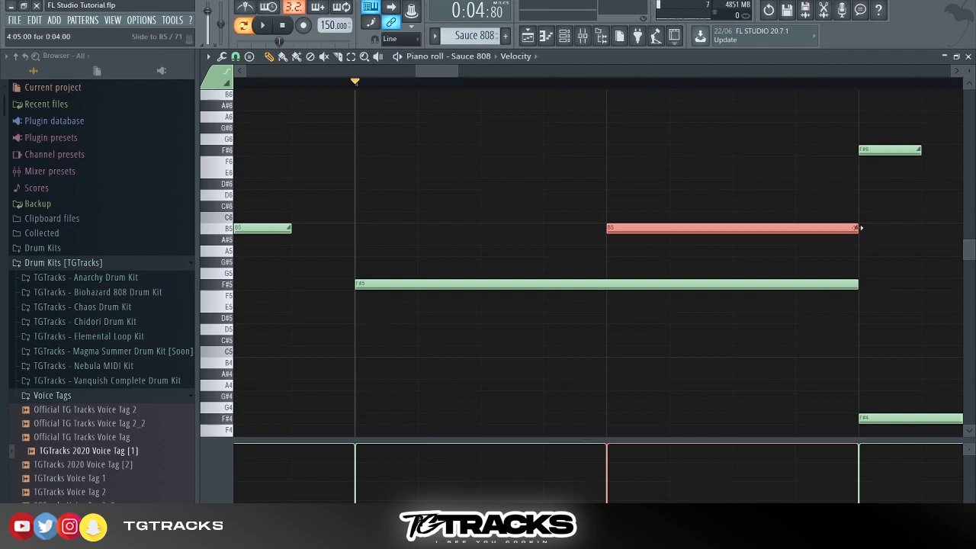
Undo the lengthening of the B5 slide note, play bar 4 again and delete that note.
key("ctrl+z")
key("space")
key("space")
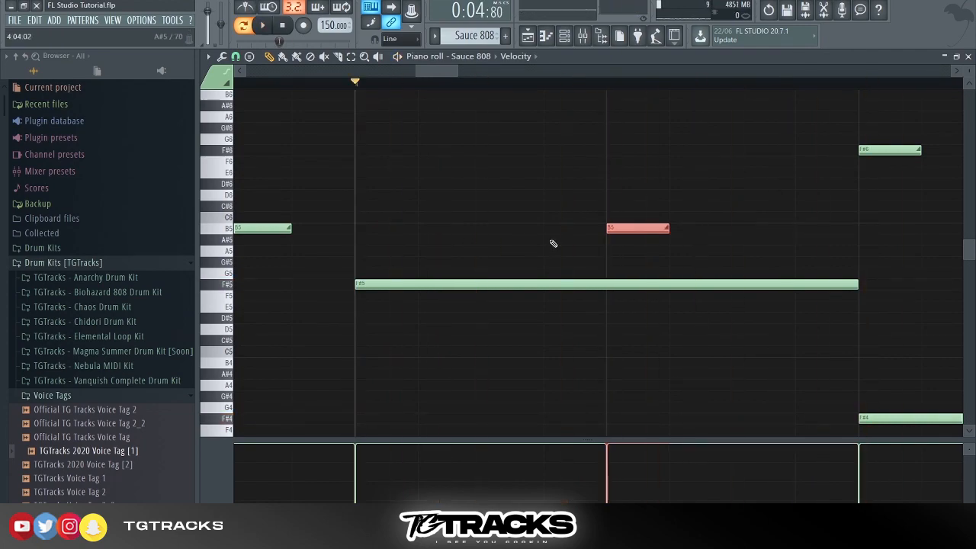
key("Delete")
Examine the roll of short D#6 notes with rising velocity at the end of bar 6, selecting and deselecting them.
scroll(612, 239, "down", 6)
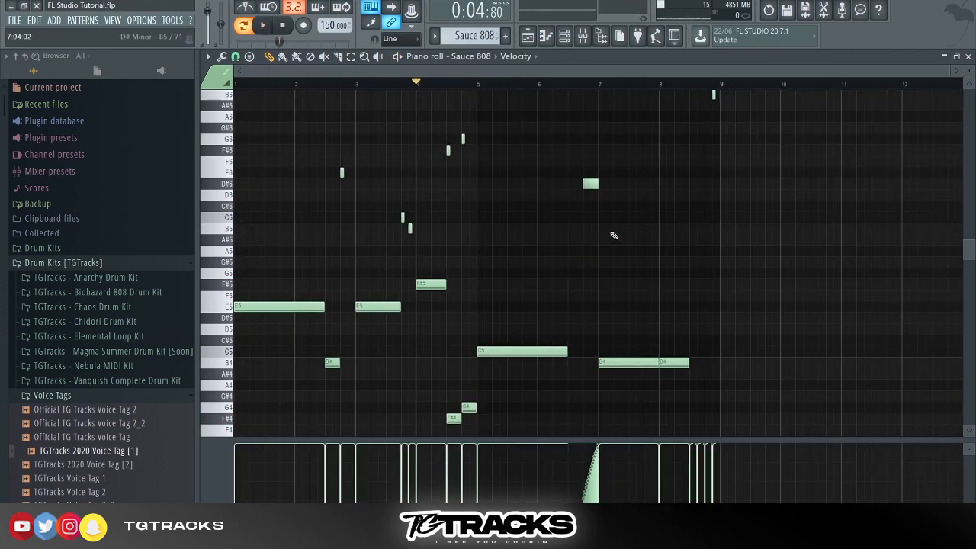
scroll(648, 182, "up", 4)
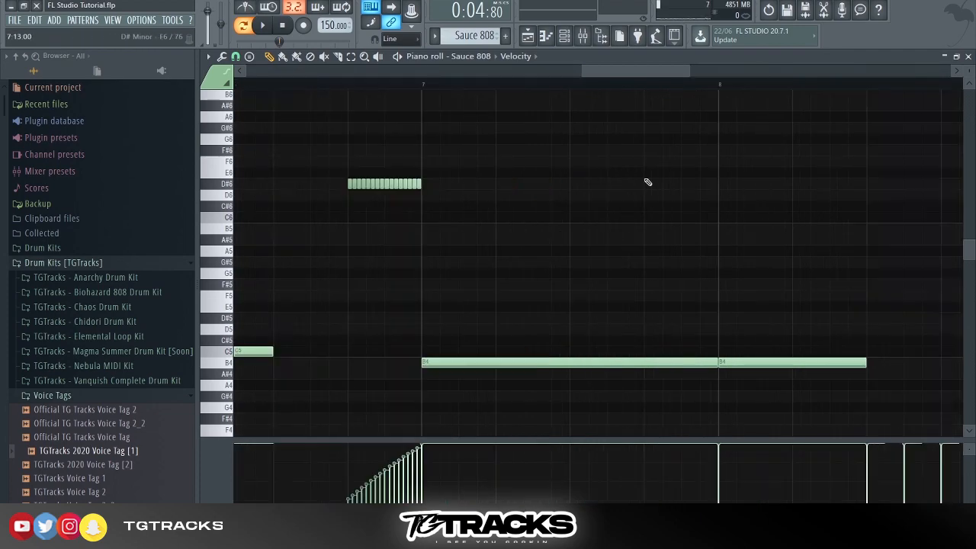
scroll(648, 182, "down", 4)
left_click_drag(620, 233, 554, 140)
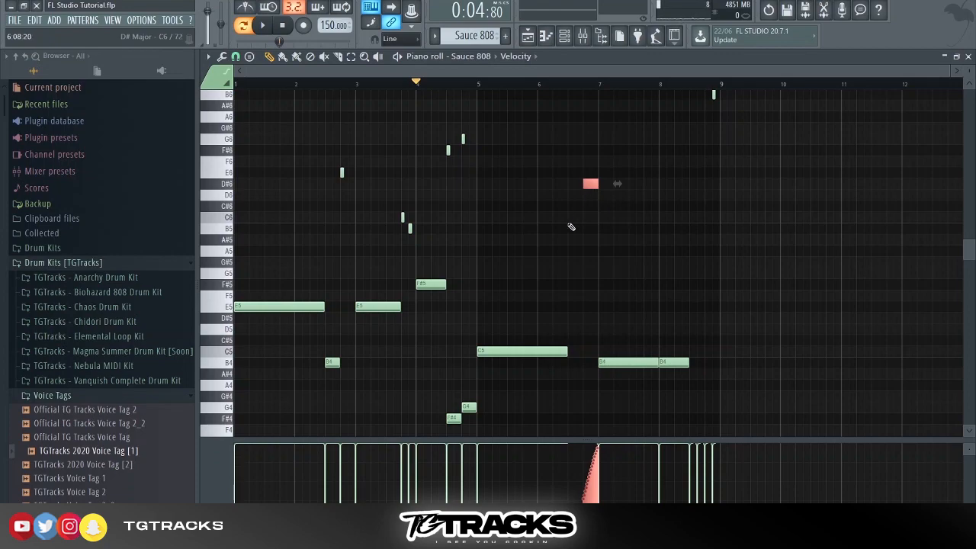
key("ctrl+d")
scroll(576, 195, "up", 3)
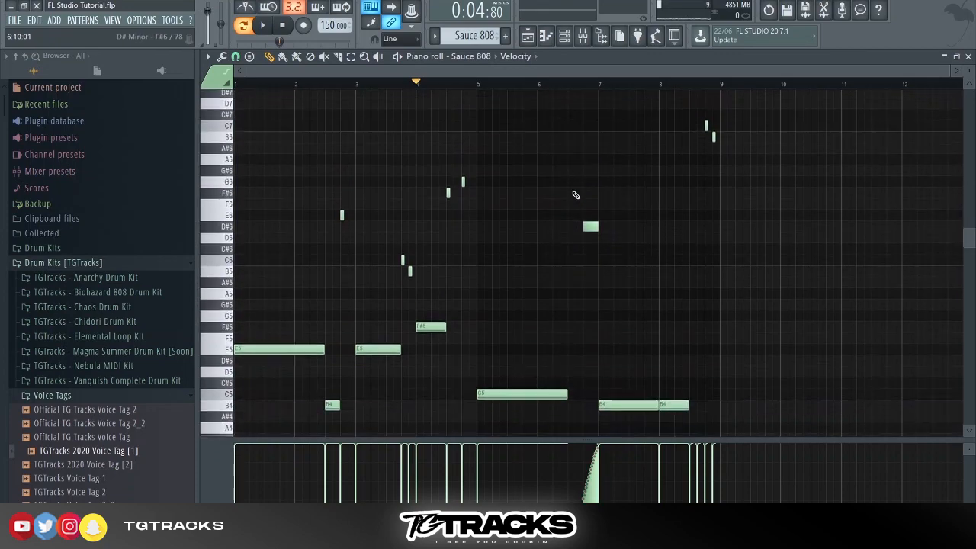
Examine and play the closing run of E7, C7 and B6 notes in bar 8 of the Sauce 808 pattern.
left_click(671, 84)
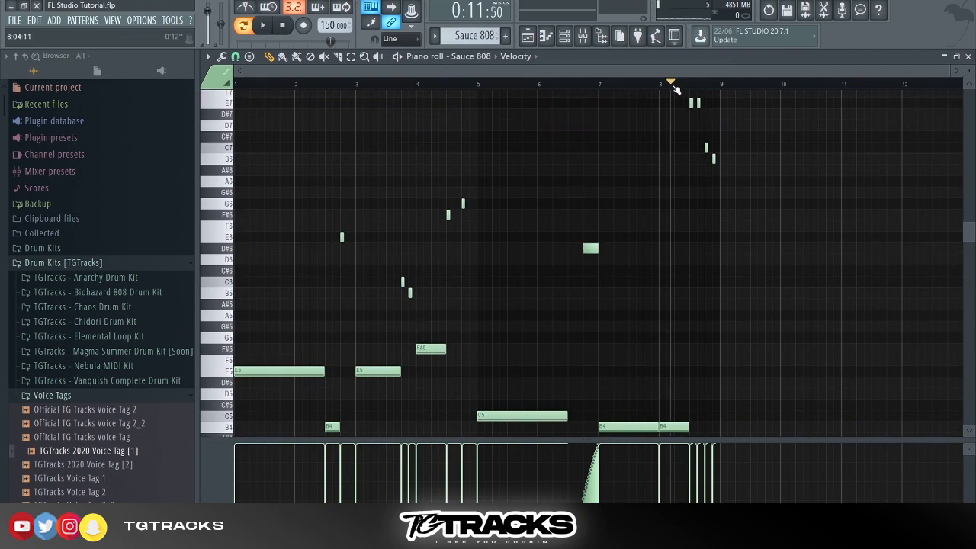
scroll(669, 85, "up", 3)
scroll(729, 158, "up", 5)
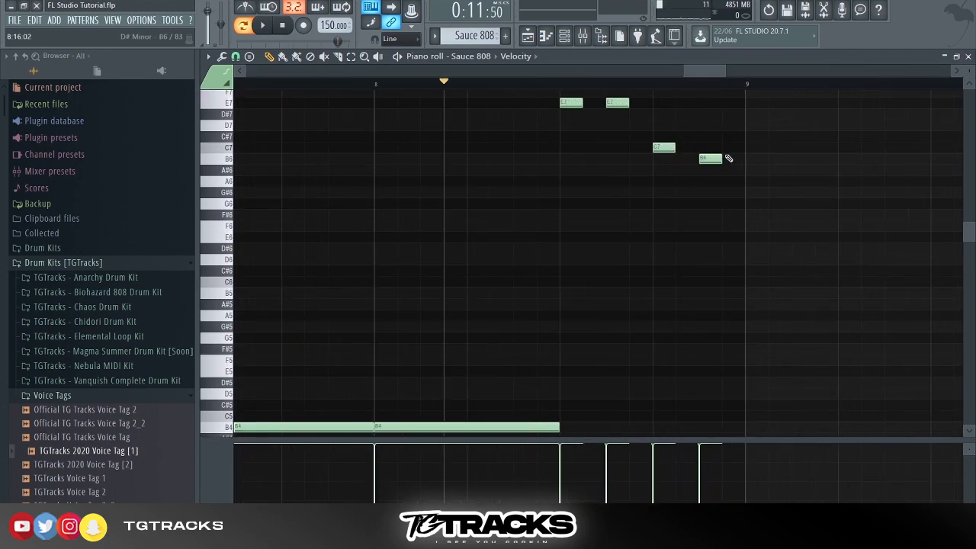
key("space")
key("space")
scroll(612, 198, "down", 5)
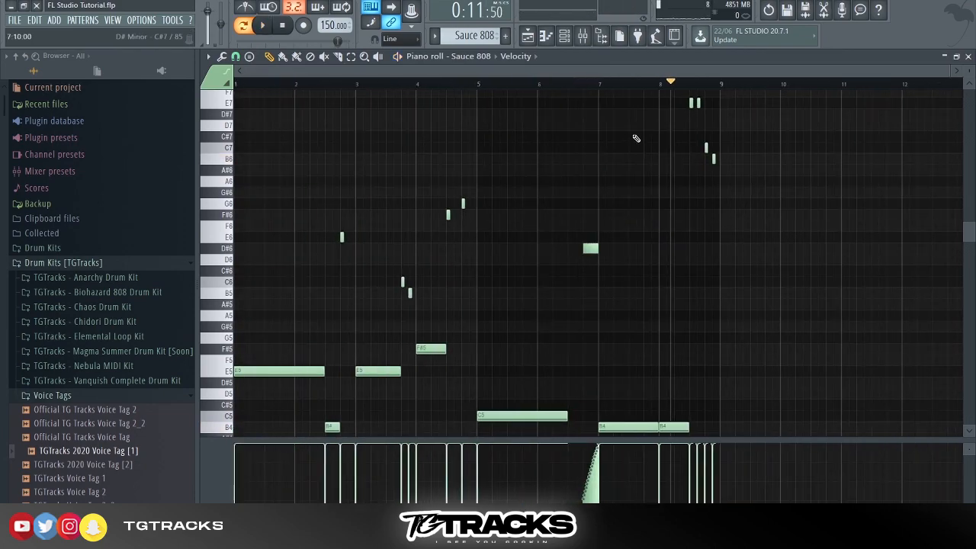
Reset playback to the start of the pattern and save the project.
left_click(282, 26)
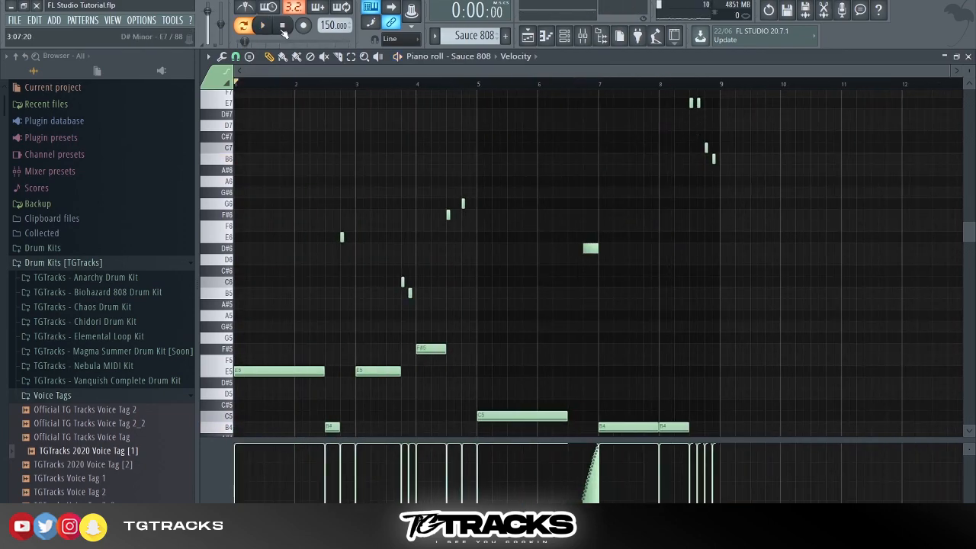
key("ctrl+s")
Show the channel rack, select the Sauce 808 #4 pattern and return to the playlist.
left_click(546, 37)
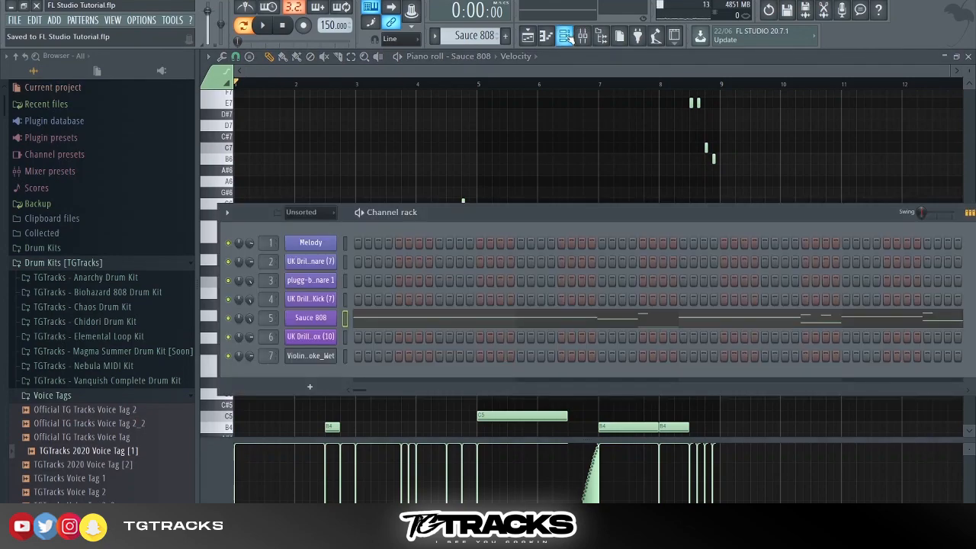
left_click_drag(452, 38, 453, 29)
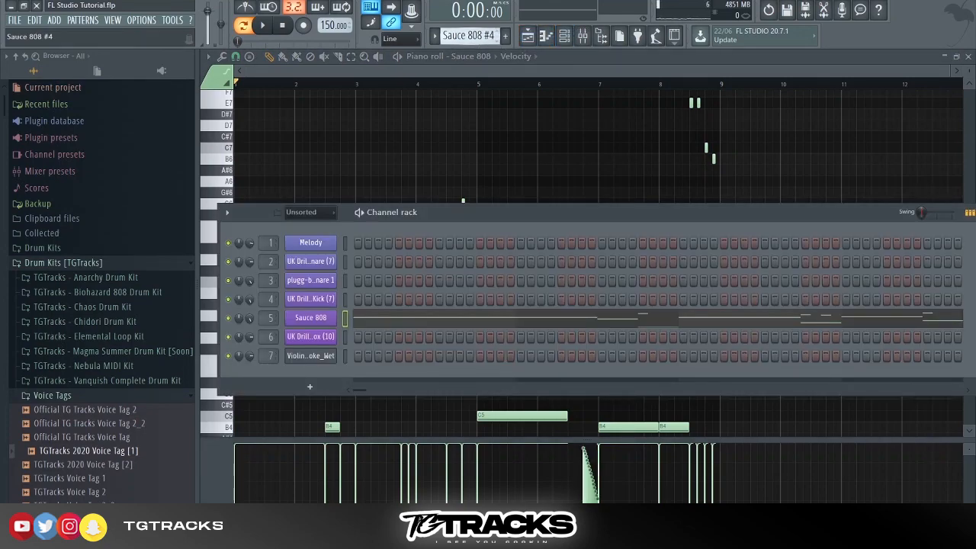
left_click(528, 35)
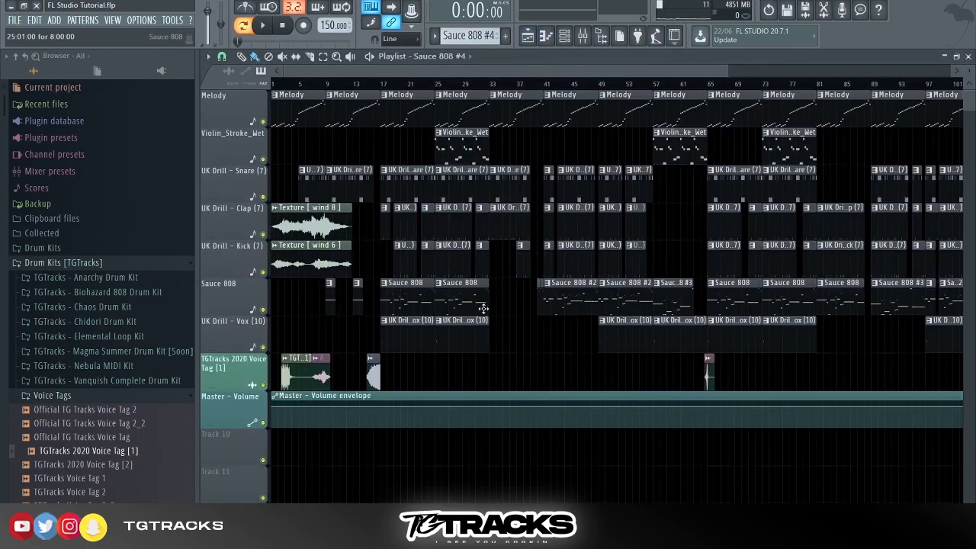
Play the arrangement from bar 41 to hear the Sauce 808 #2 variation with the drum gaps.
scroll(580, 324, "up", 5)
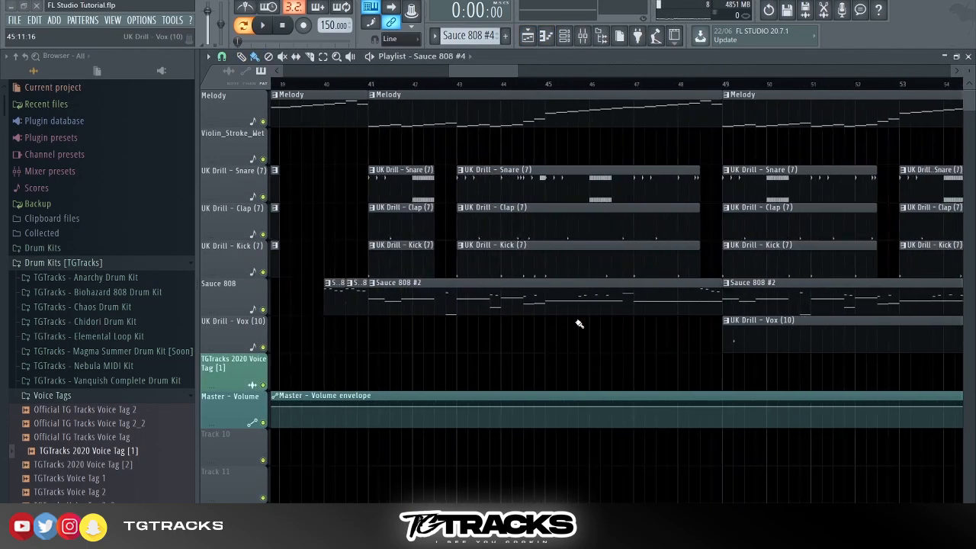
left_click(367, 84)
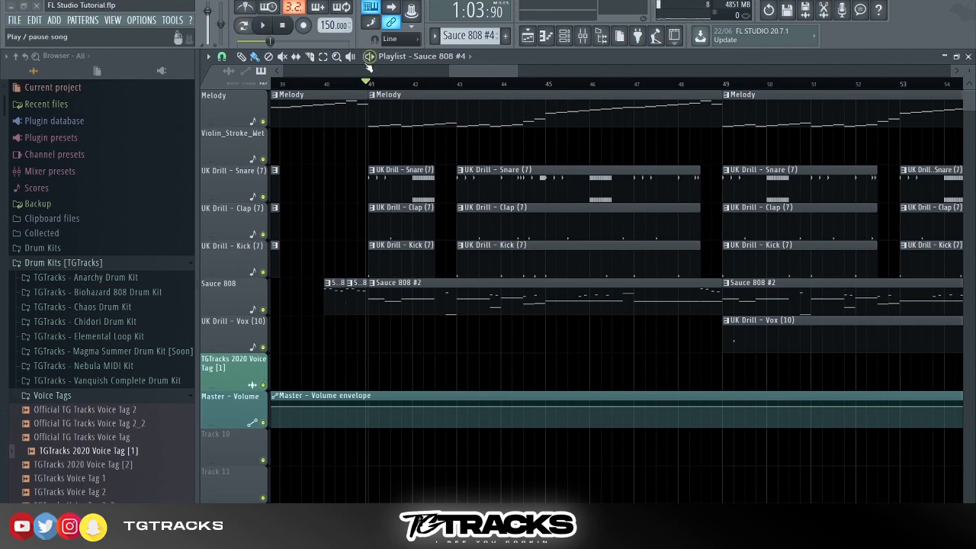
left_click(370, 86)
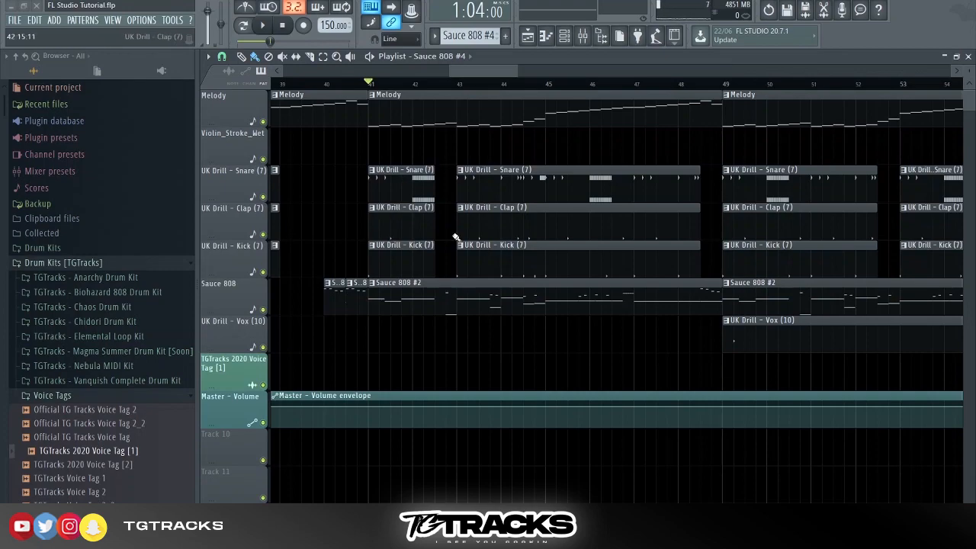
key("space")
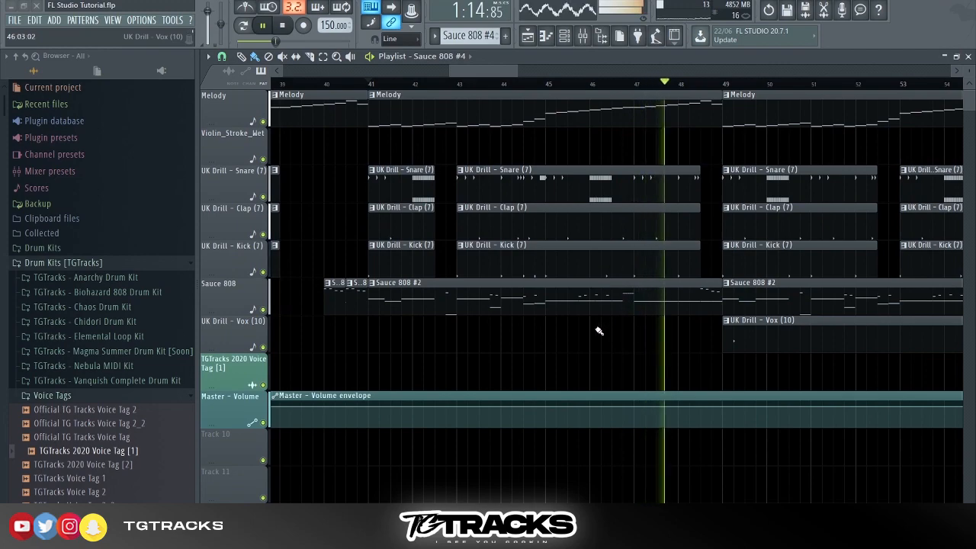
key("space")
Survey the full arrangement and play the song from bar 89, where the Sauce 808 #3 clip starts.
left_click_drag(519, 72, 619, 73)
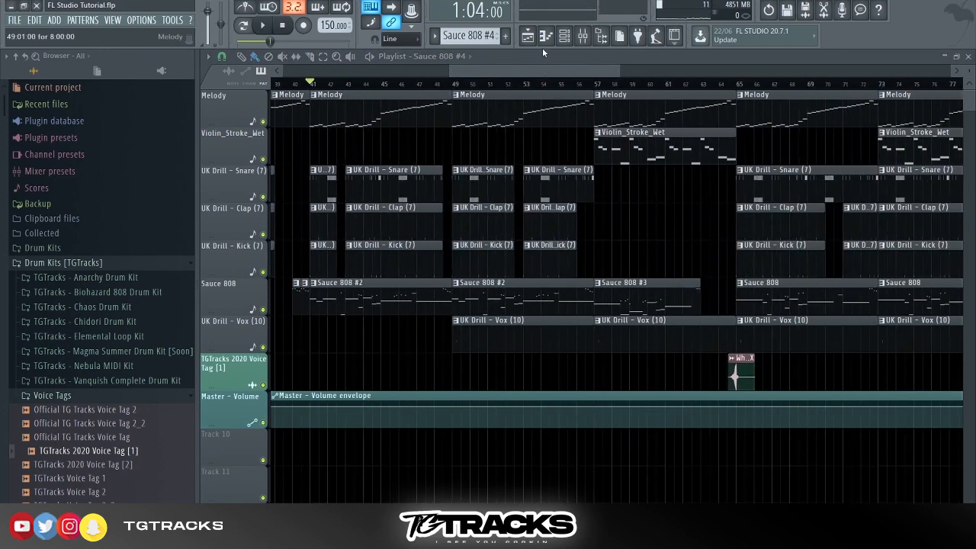
left_click_drag(541, 70, 693, 82)
scroll(550, 84, "down", 5)
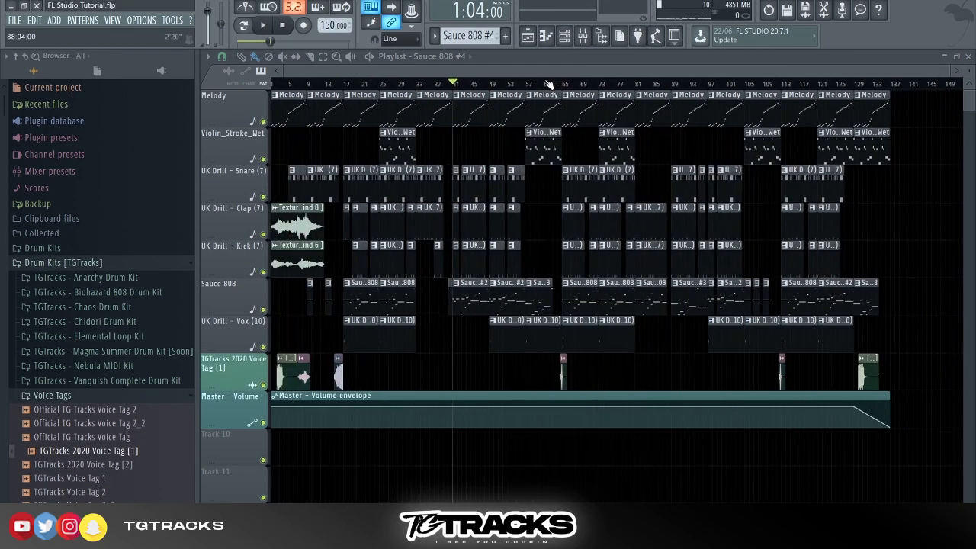
scroll(717, 135, "up", 6)
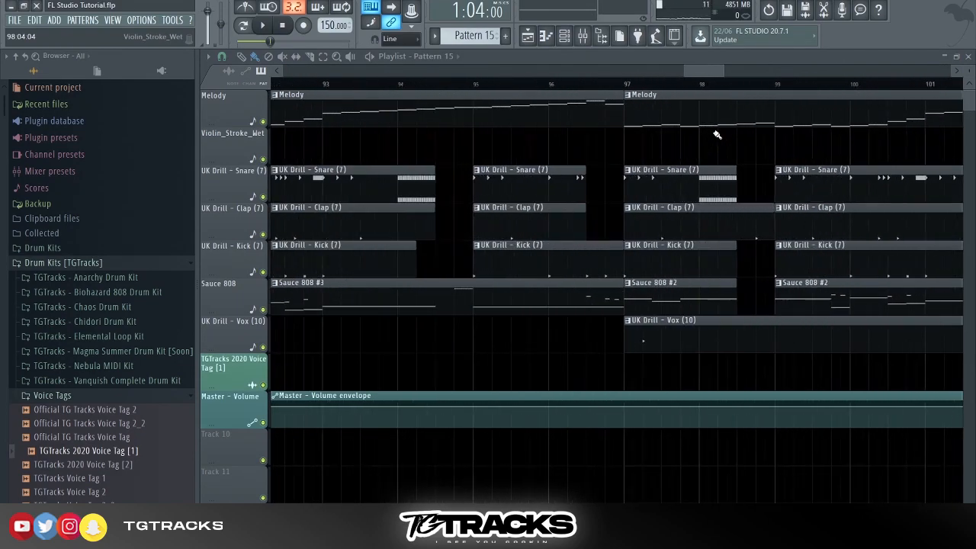
left_click_drag(702, 70, 662, 69)
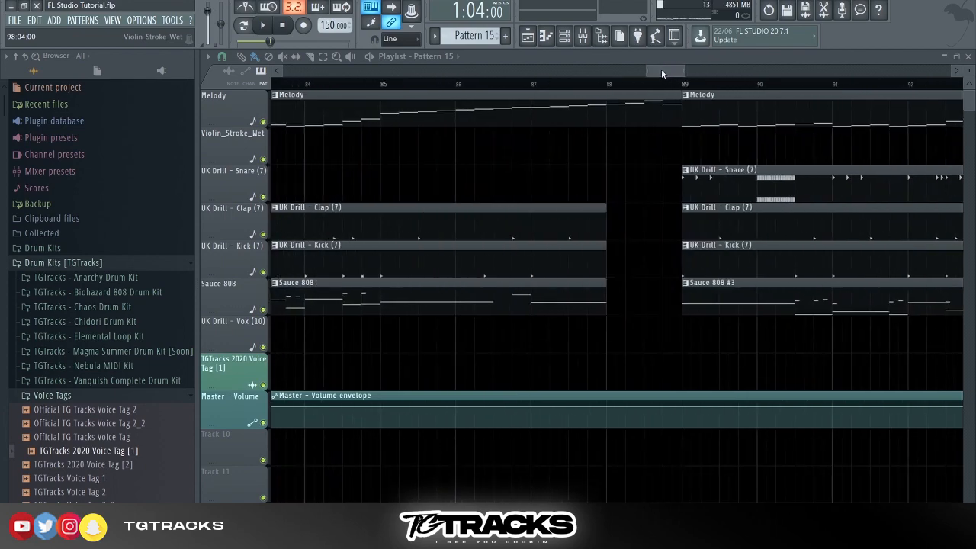
left_click(684, 84)
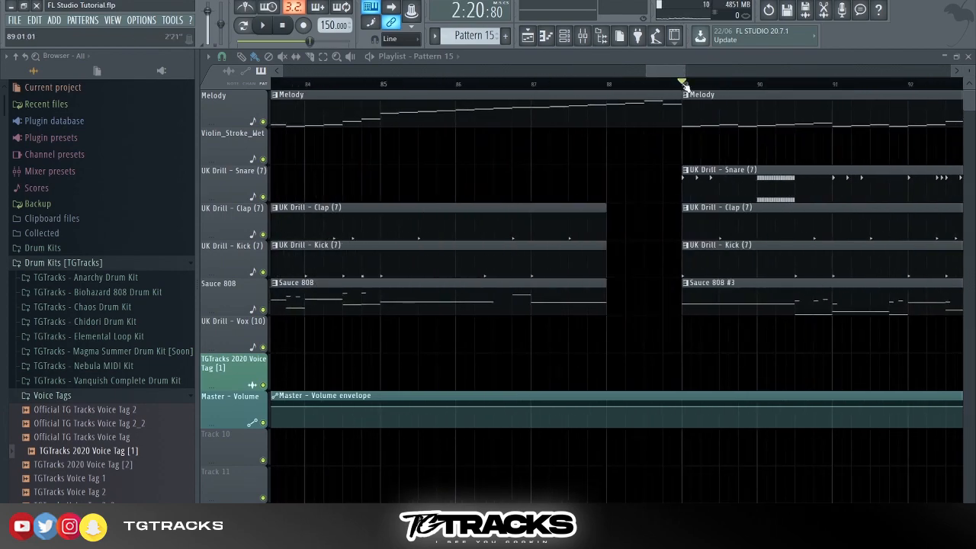
key("space")
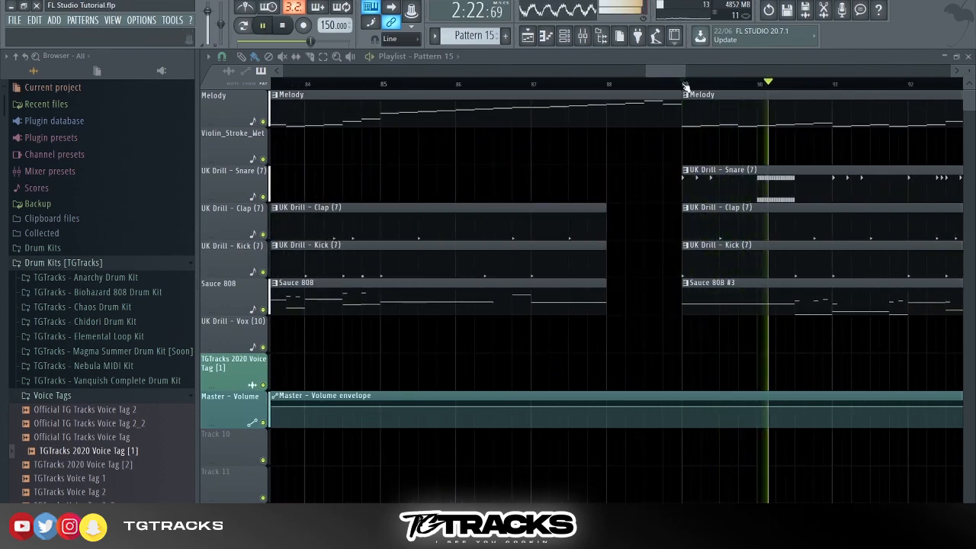
mouse_move(682, 68)
left_mouse_down()
mouse_move(730, 76)
mouse_move(703, 85)
mouse_move(729, 90)
mouse_move(667, 74)
mouse_move(685, 75)
left_mouse_up()
key("space")
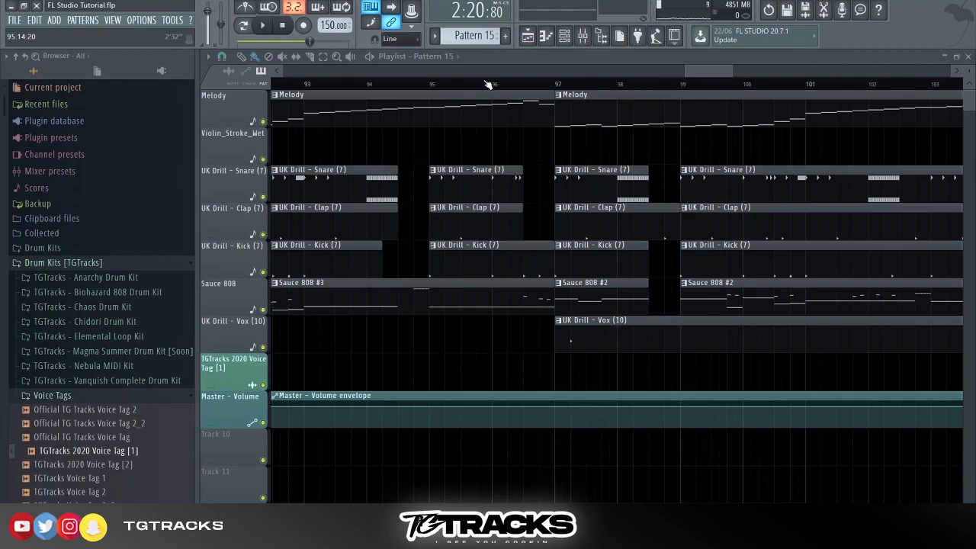
Return to the overview of the arrangement and move the playback position to about bar 40.
left_click_drag(683, 65, 291, 90)
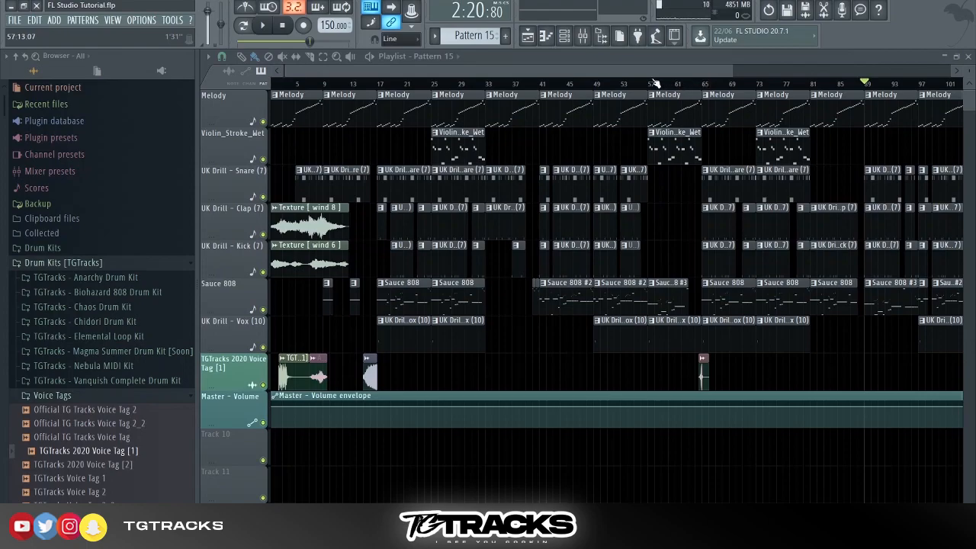
mouse_move(646, 84)
left_mouse_down()
mouse_move(702, 85)
mouse_move(689, 94)
mouse_move(698, 94)
mouse_move(580, 95)
mouse_move(524, 130)
mouse_move(536, 177)
left_mouse_up()
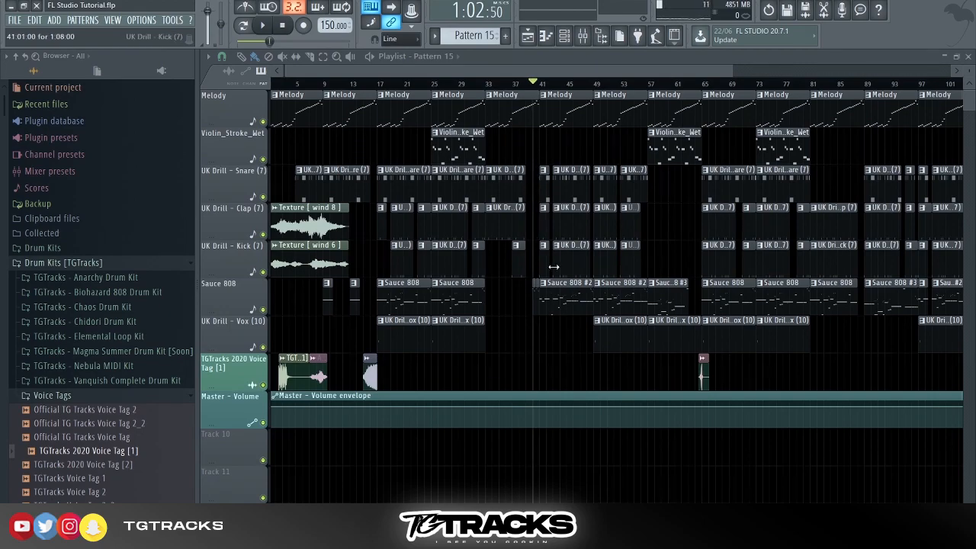
Open the Sauce 808 pattern at bar 25 in pattern mode and examine its notes in the piano roll.
scroll(556, 271, "up", 5, "ctrl")
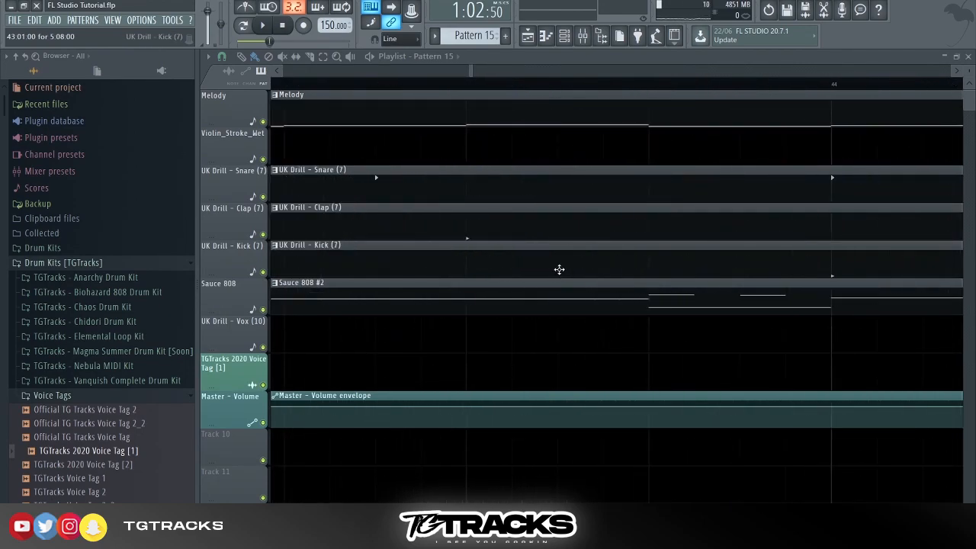
left_click_drag(476, 66, 712, 113)
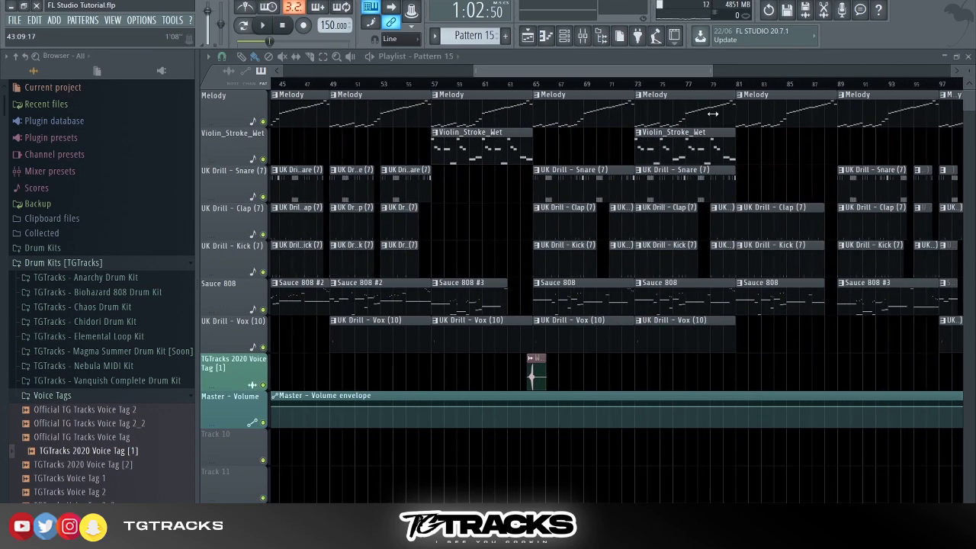
left_click_drag(675, 74, 619, 74)
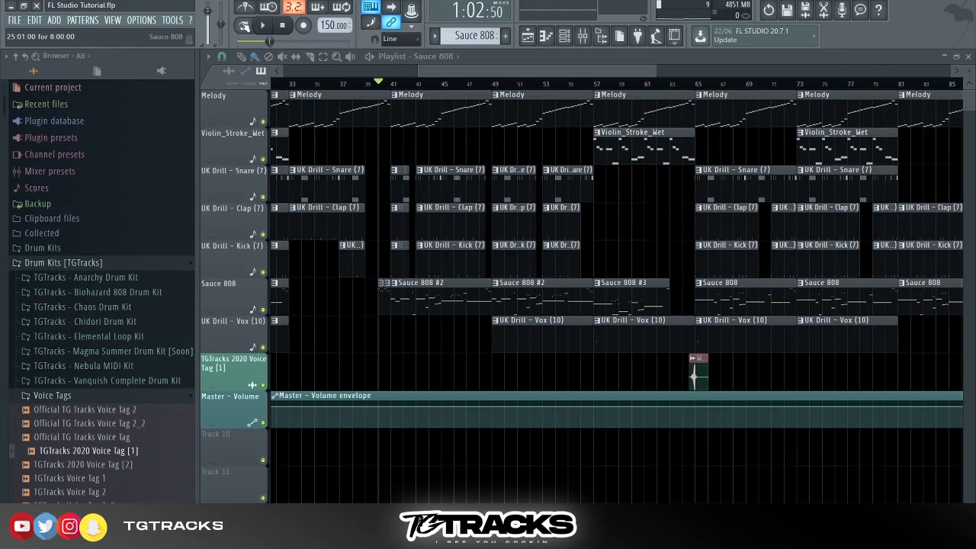
left_click(245, 27)
double_click(280, 308)
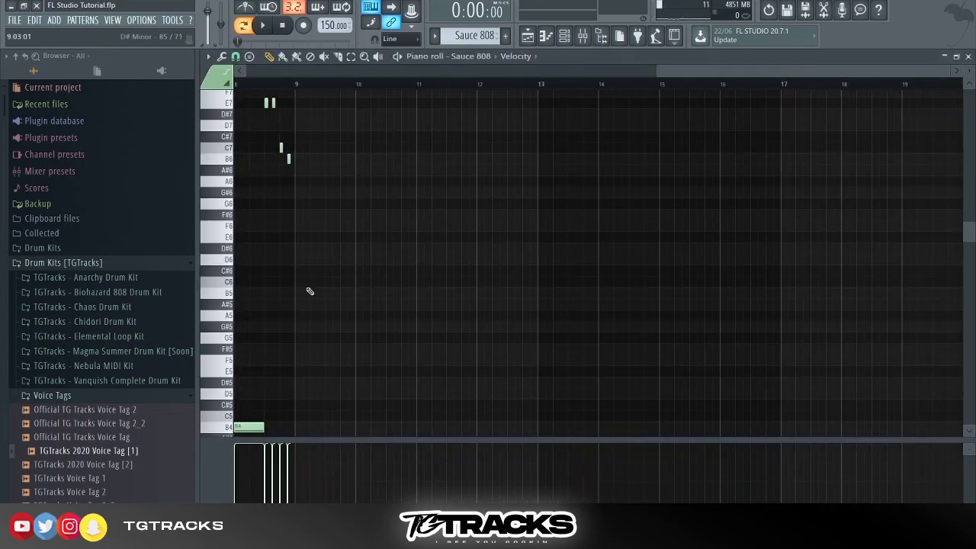
left_click_drag(778, 77, 602, 90)
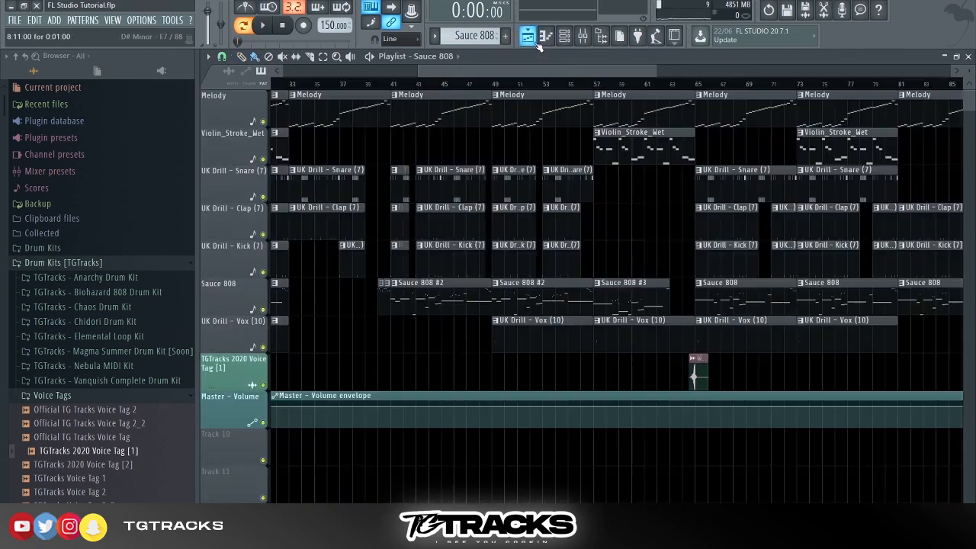
Return to the playlist and play the arrangement from about bar 39 to hear the Sauce 808 #2 entry.
left_click(528, 36)
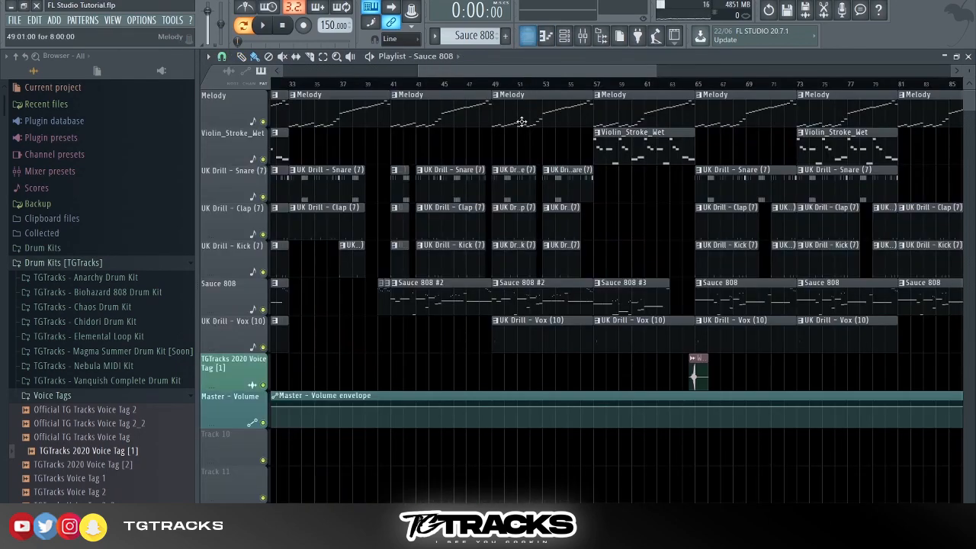
left_click(367, 86)
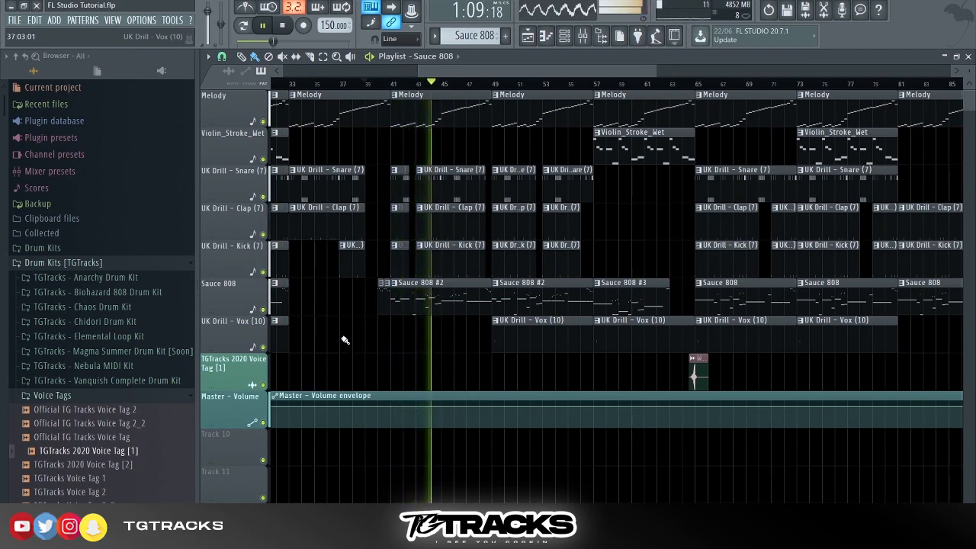
key("space")
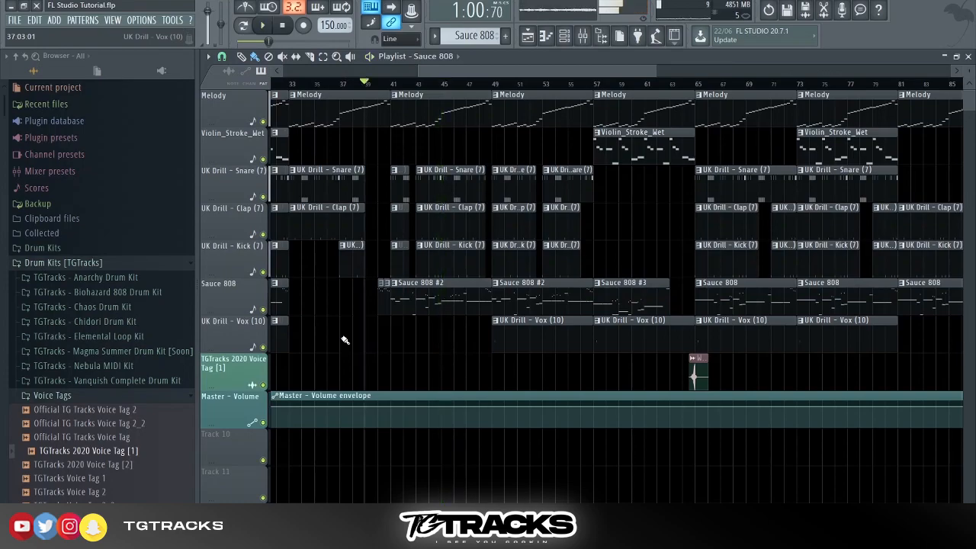
Open the Violin_Stroke_Wet pattern at bar 25 in the piano roll, review its notes from bar 1 and return to the playlist.
left_click_drag(649, 77, 543, 75)
left_click(536, 150)
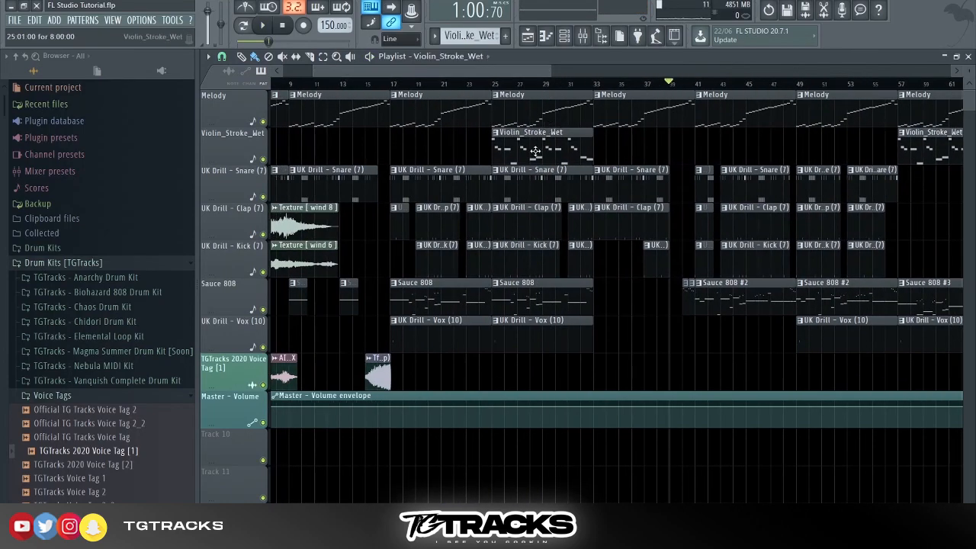
double_click(531, 150)
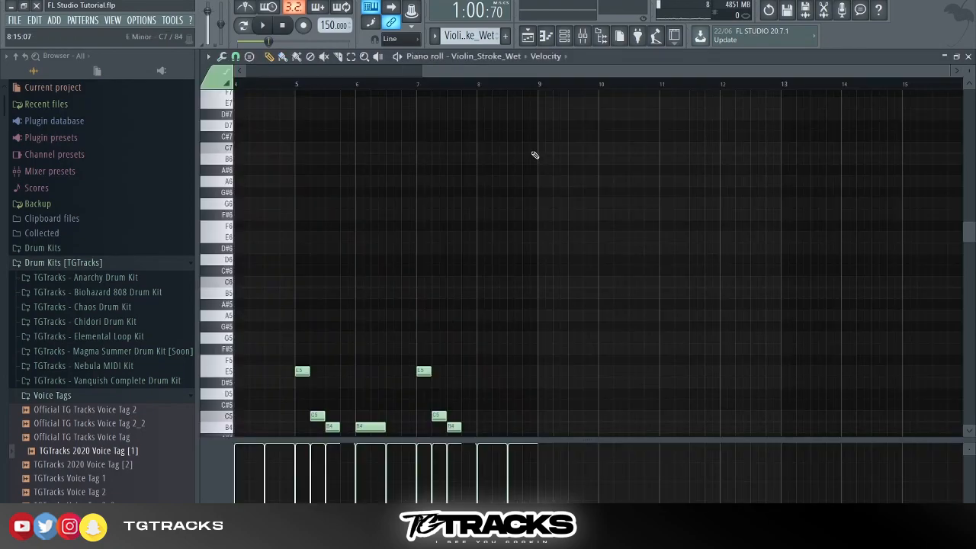
left_click(389, 74)
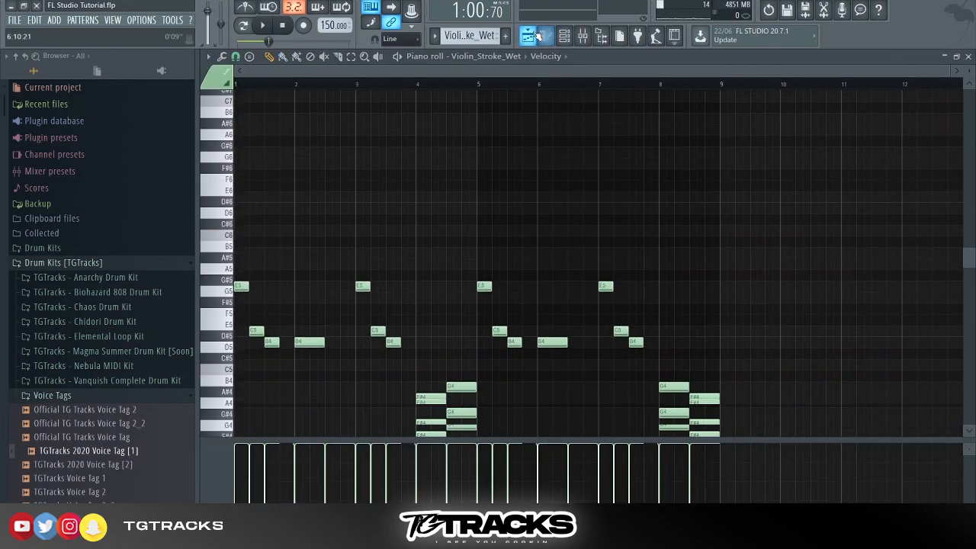
left_click(528, 36)
Solo the Violin_Stroke_Wet track and play it from bar 25.
left_click(493, 83)
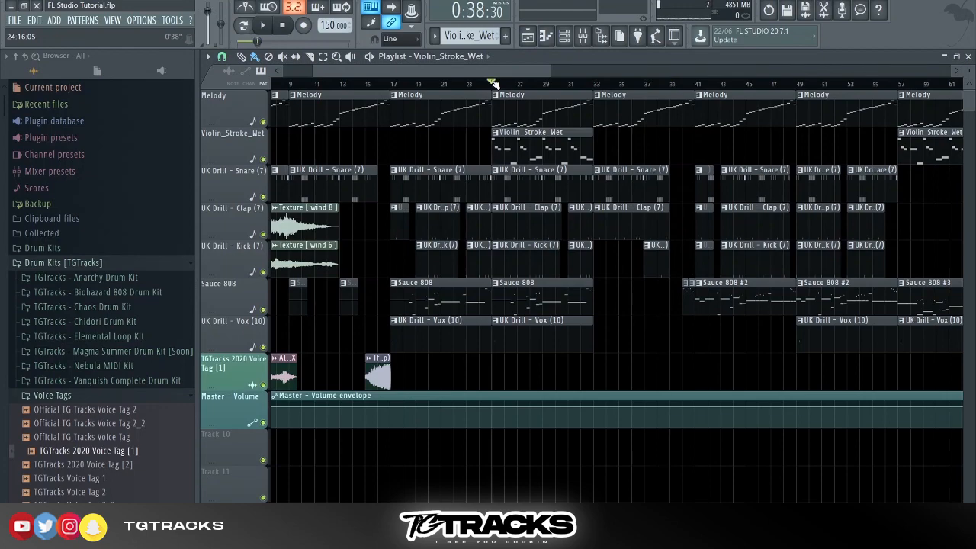
right_click(262, 160)
key("space")
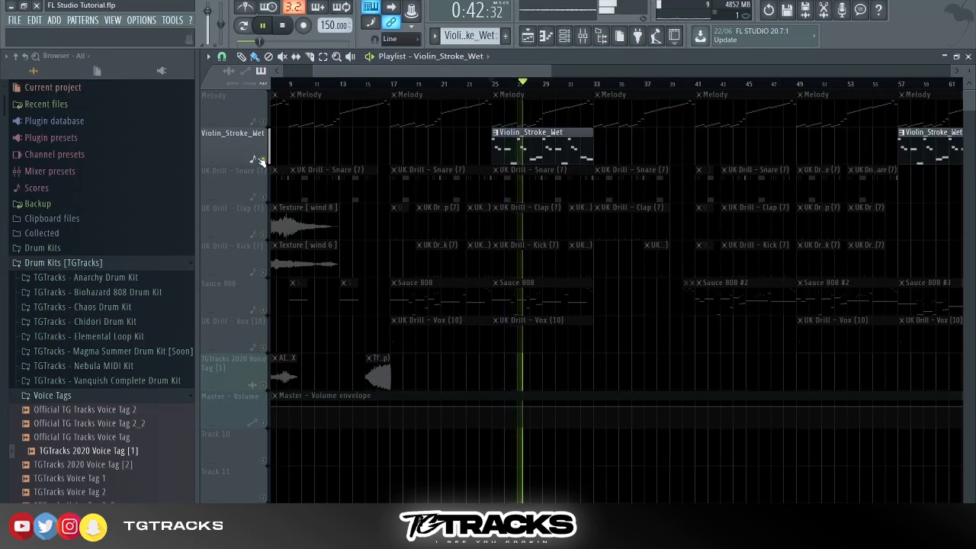
key("space")
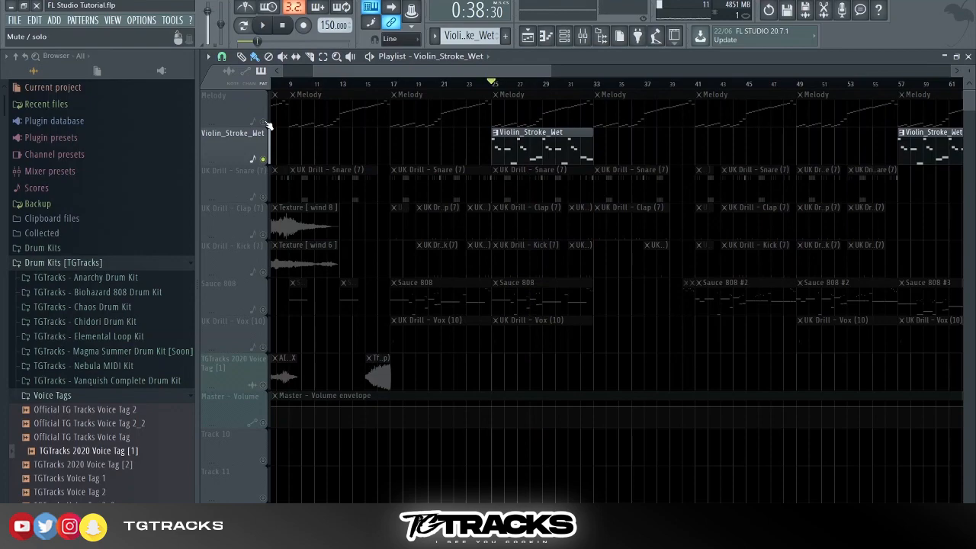
Turn all playlist tracks back on and play from bar 25 to hear the violin within the full beat.
left_click(265, 122)
key("space")
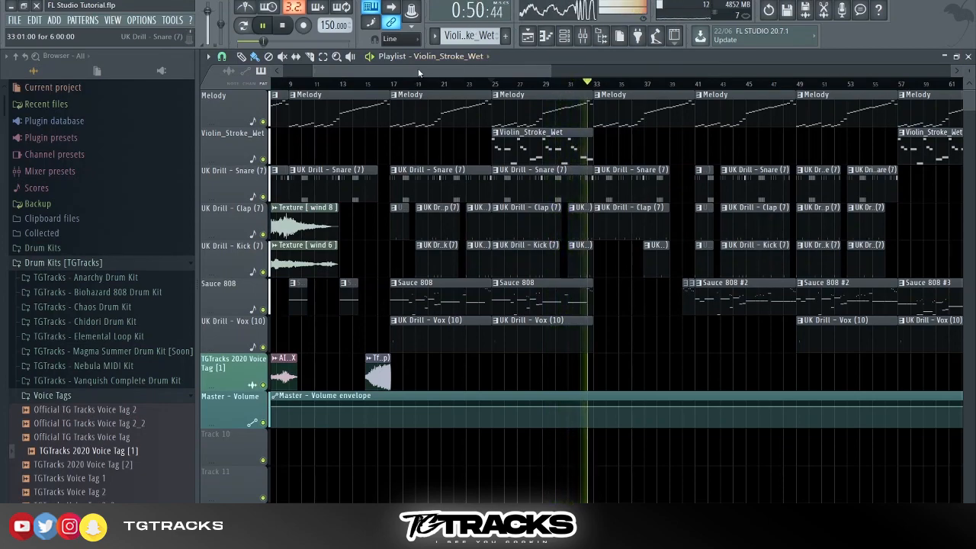
key("space")
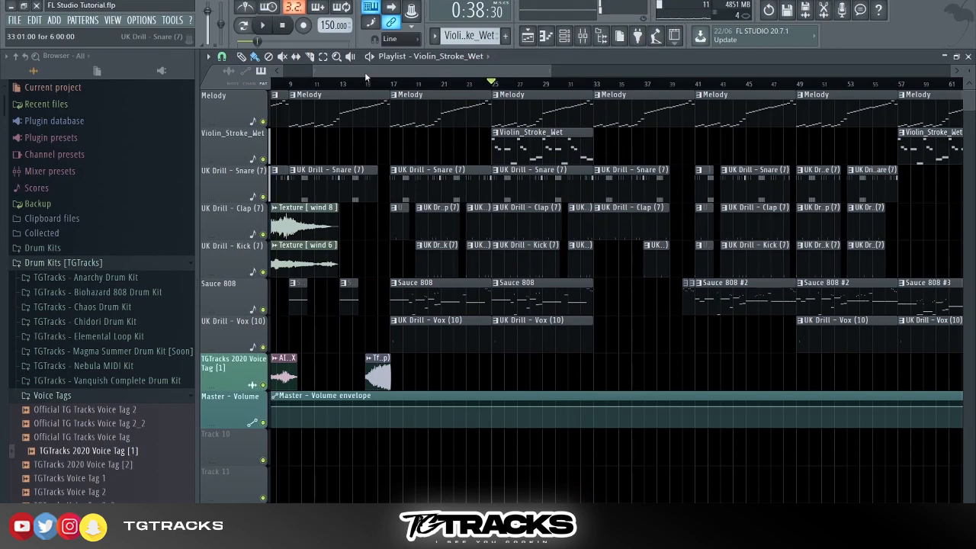
Play the song from the start through the intro and into the drop at bar 17.
left_click_drag(365, 74, 251, 120)
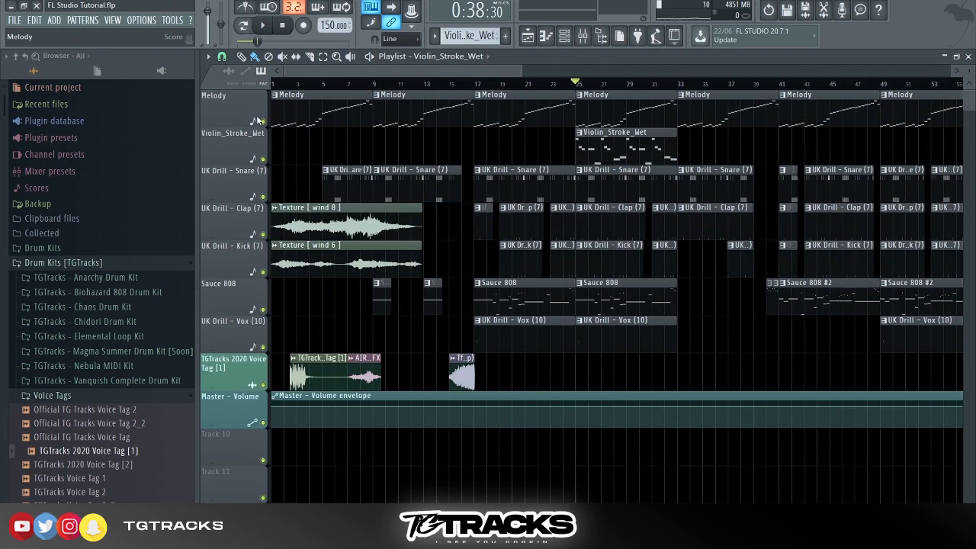
left_click(283, 26)
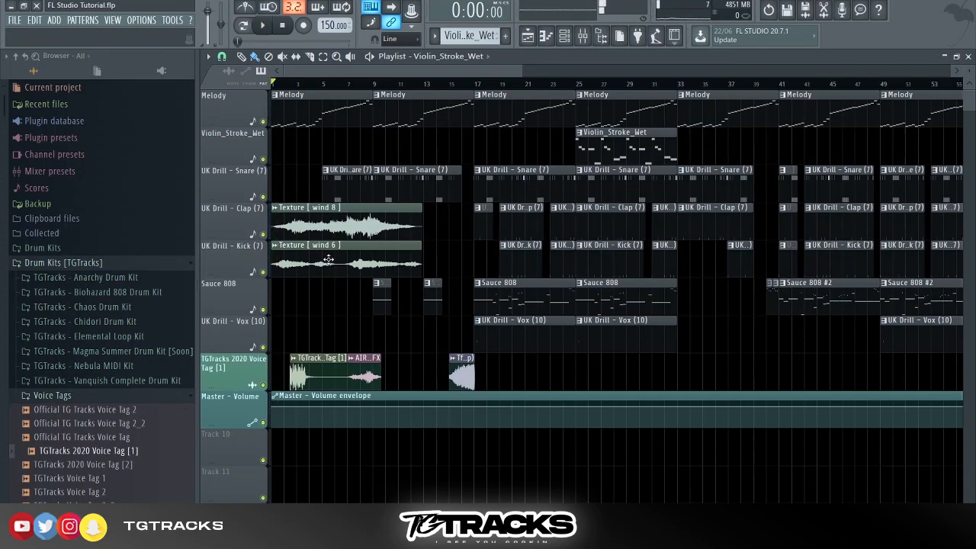
key("space")
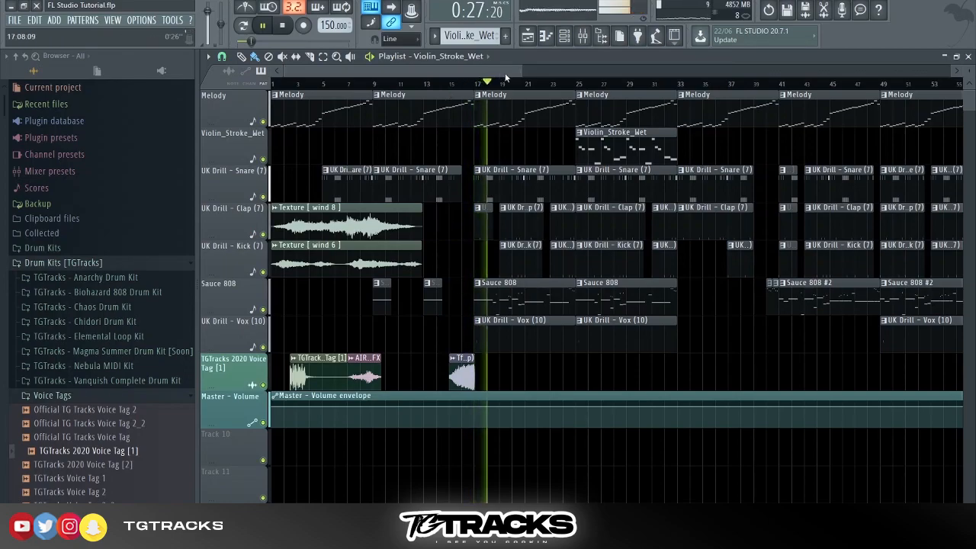
left_click_drag(522, 73, 635, 66)
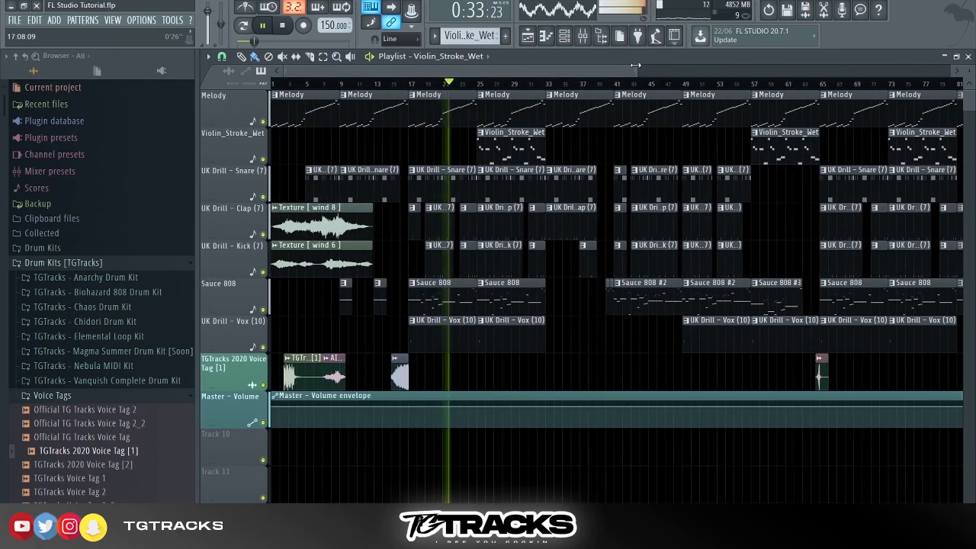
key("space")
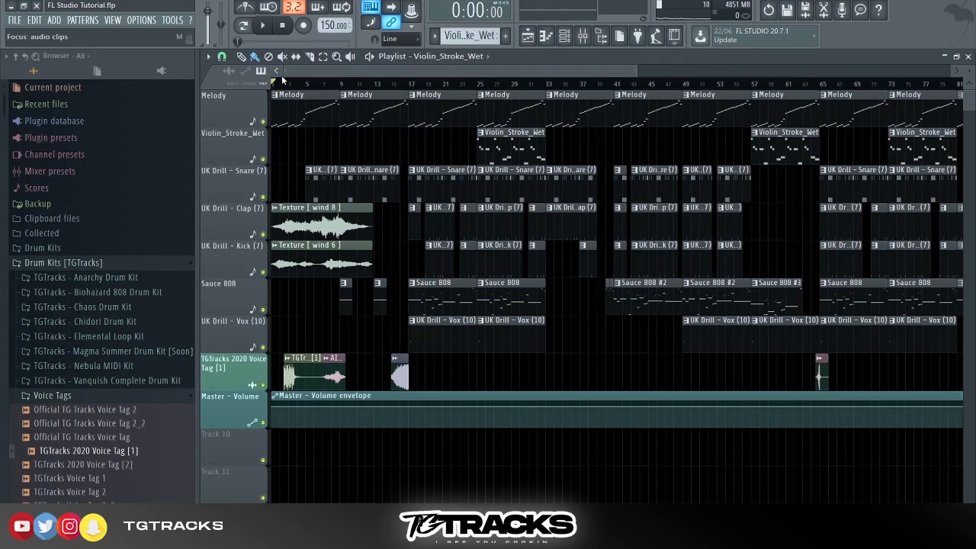
Move the playback position to about bar 9 and survey the whole arrangement with taller tracks.
left_click(343, 82)
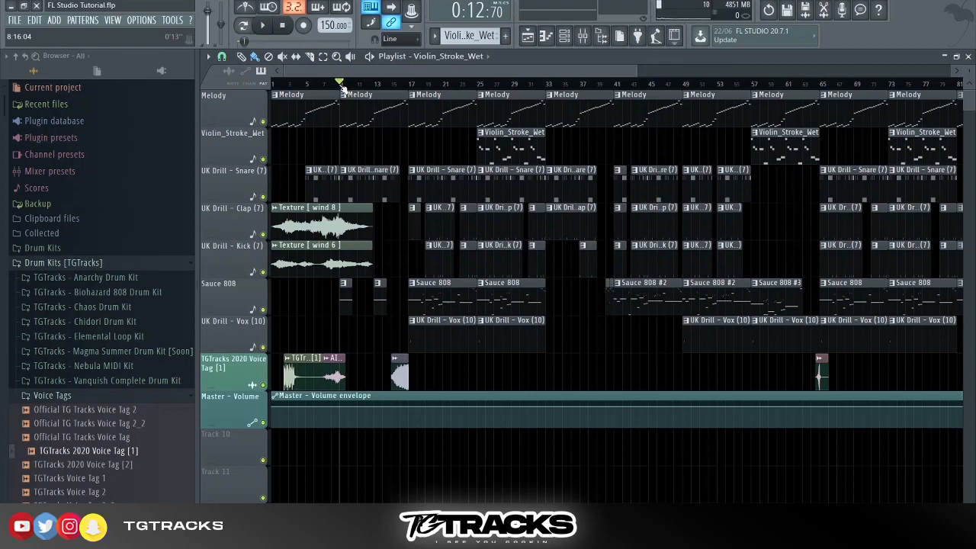
left_click_drag(969, 71, 970, 61)
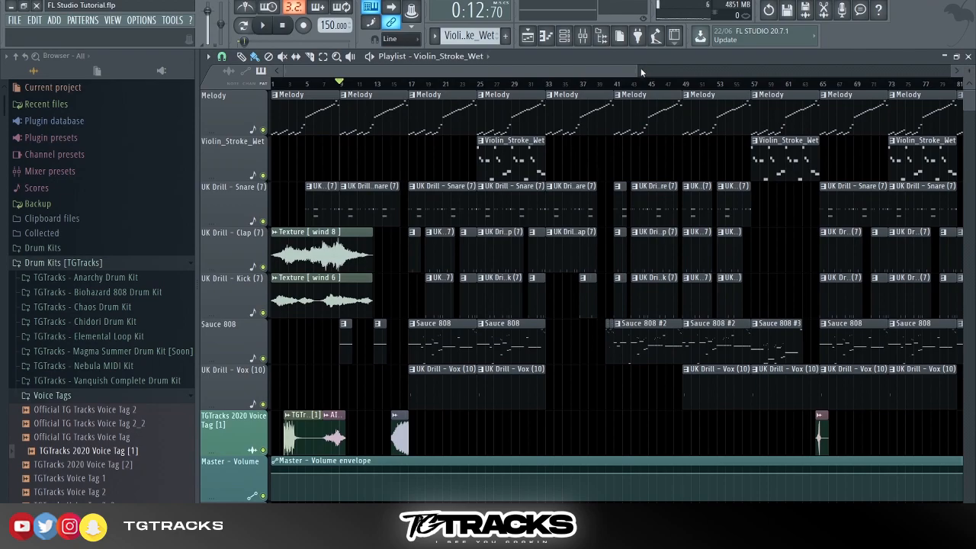
left_click_drag(636, 67, 881, 119)
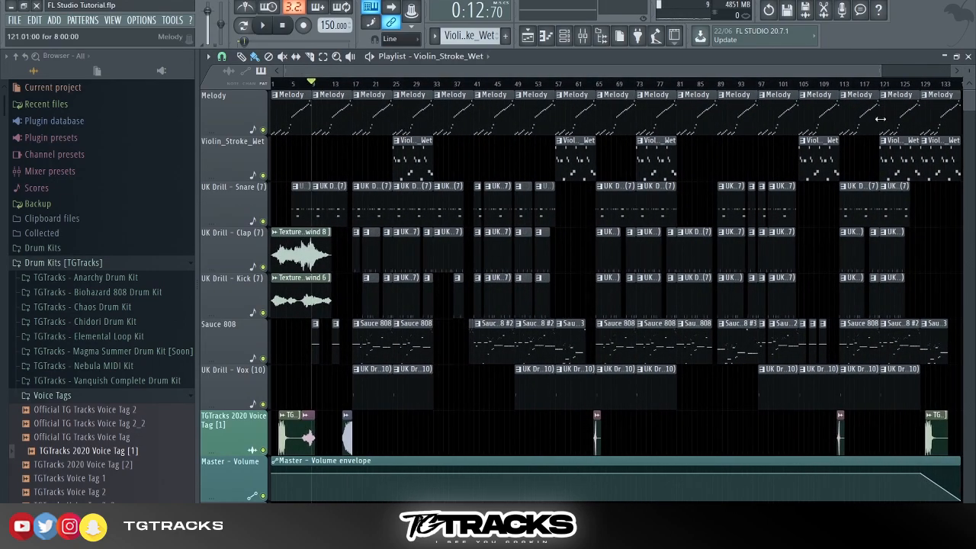
left_click_drag(970, 71, 969, 68)
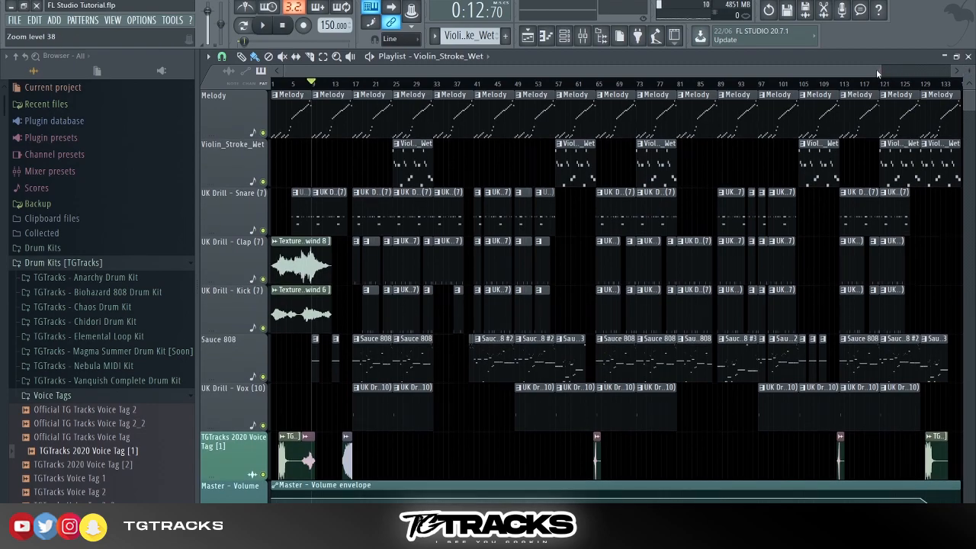
mouse_move(877, 71)
left_mouse_down()
mouse_move(908, 71)
mouse_move(863, 80)
mouse_move(876, 70)
mouse_move(866, 71)
left_mouse_up()
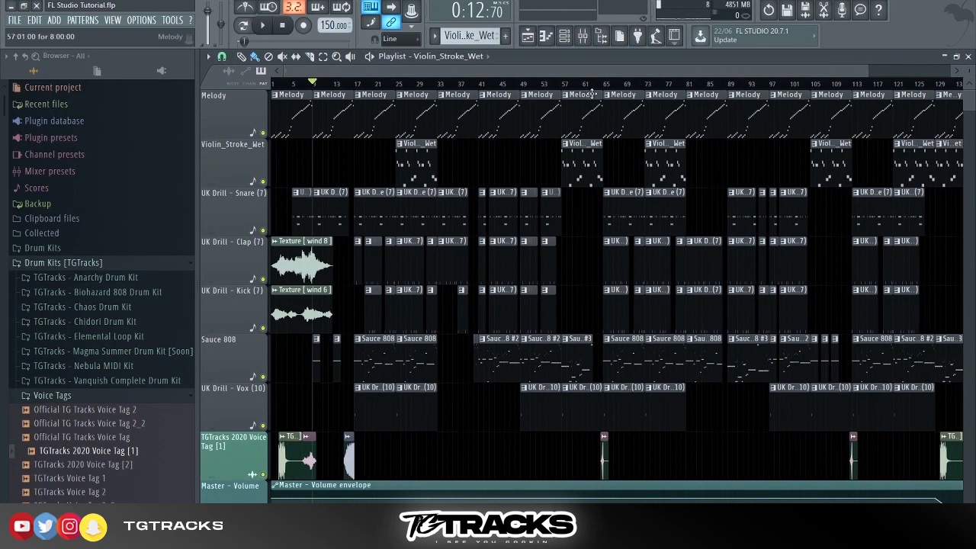
Reset playback to the start of the song and select the UK Drill - Snare (7) pattern.
left_click(283, 27)
key("space")
key("space")
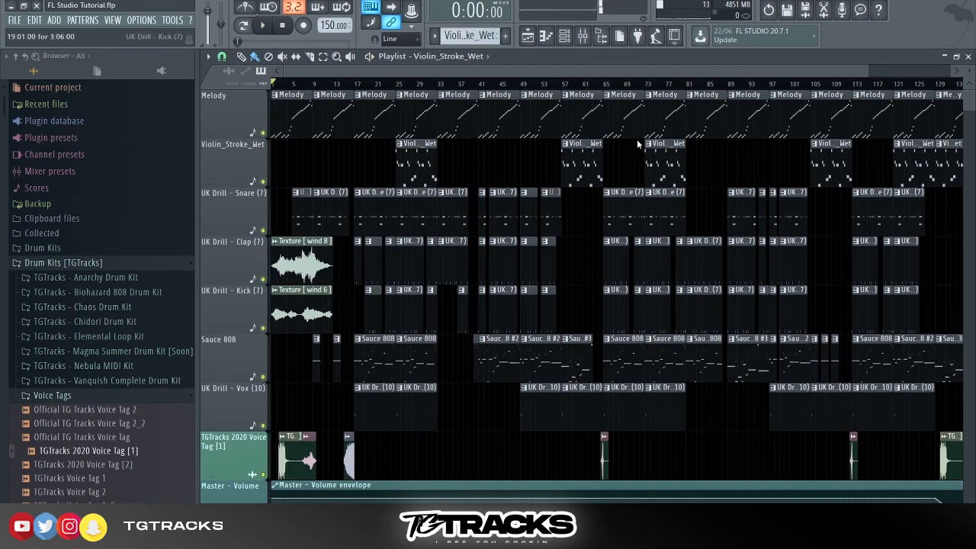
left_click(290, 129)
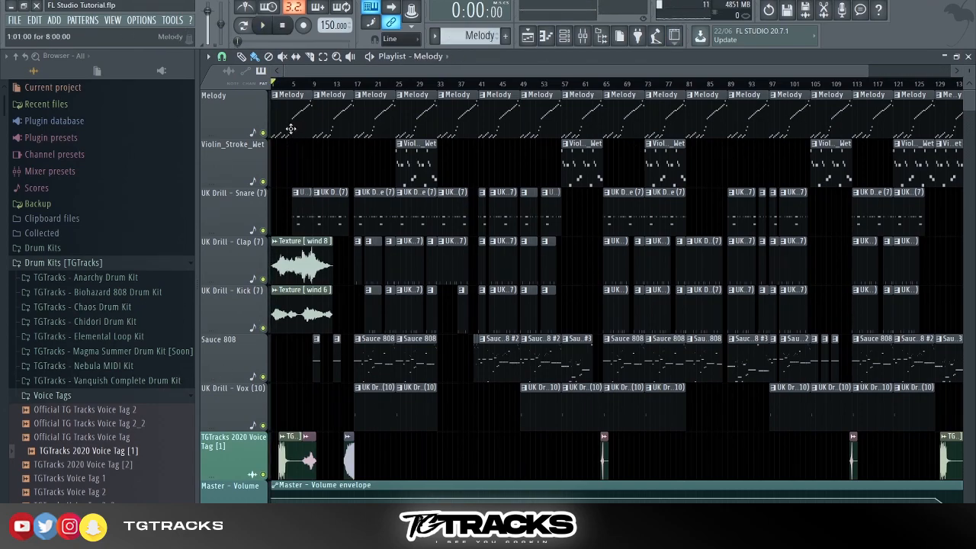
left_click(324, 221)
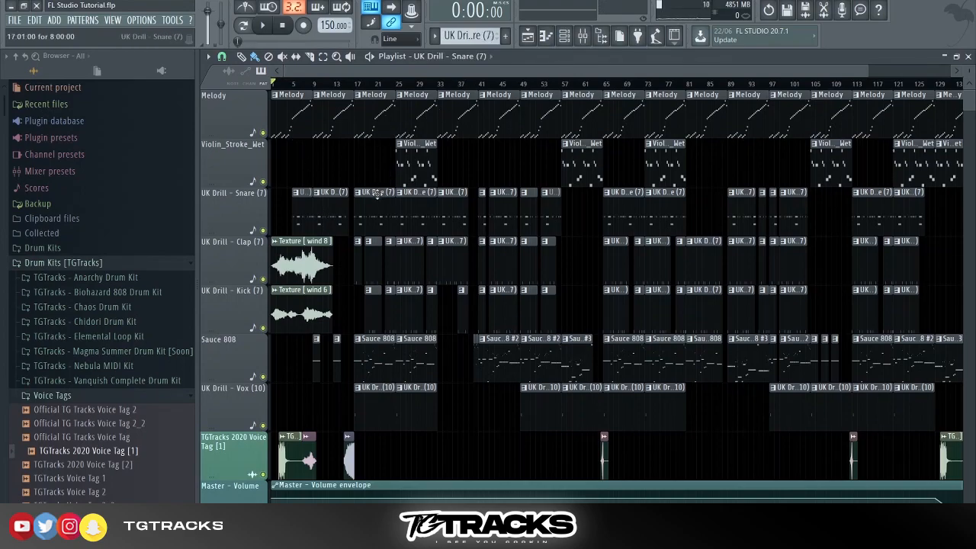
Show the mixer and play the UK Drill - Snare (7) pattern on its own in pattern mode.
left_click(584, 37)
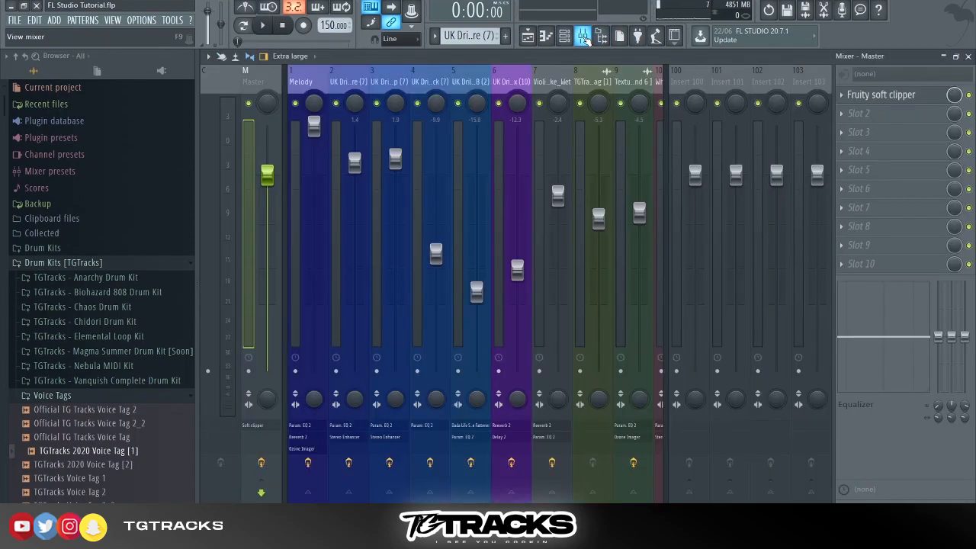
key("space")
key("space")
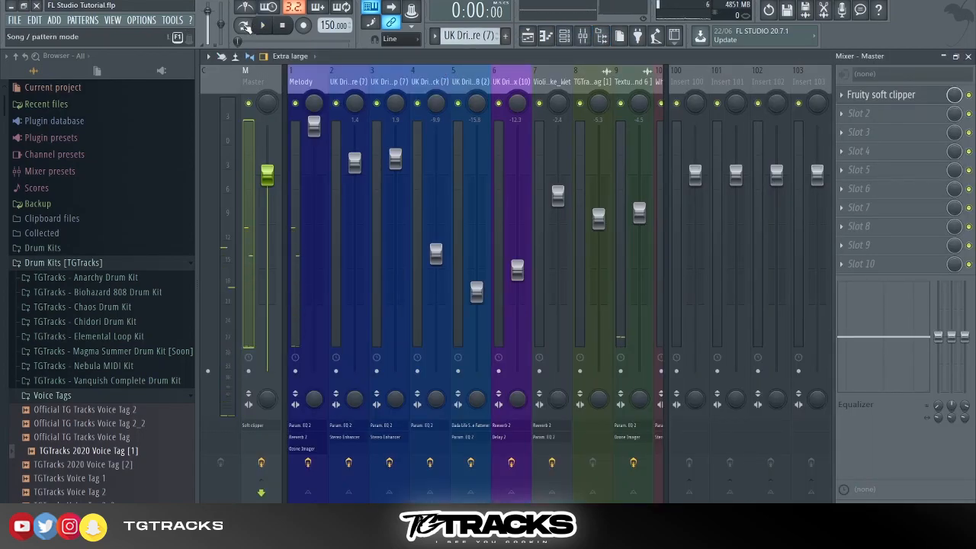
key("space")
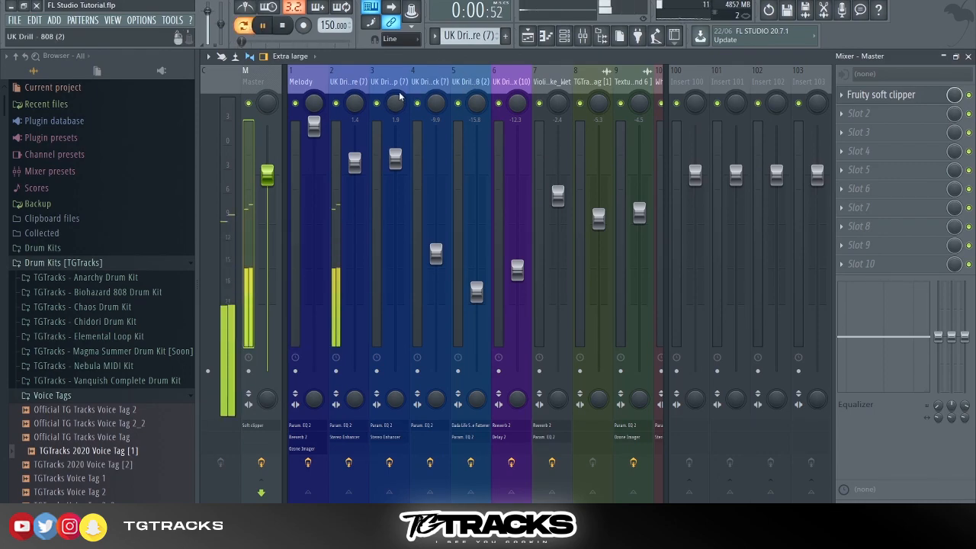
Open the Fruity Stereo Enhancer on the UK Drill - Snare (7) mixer track and adjust its stereo separation.
left_click(353, 81)
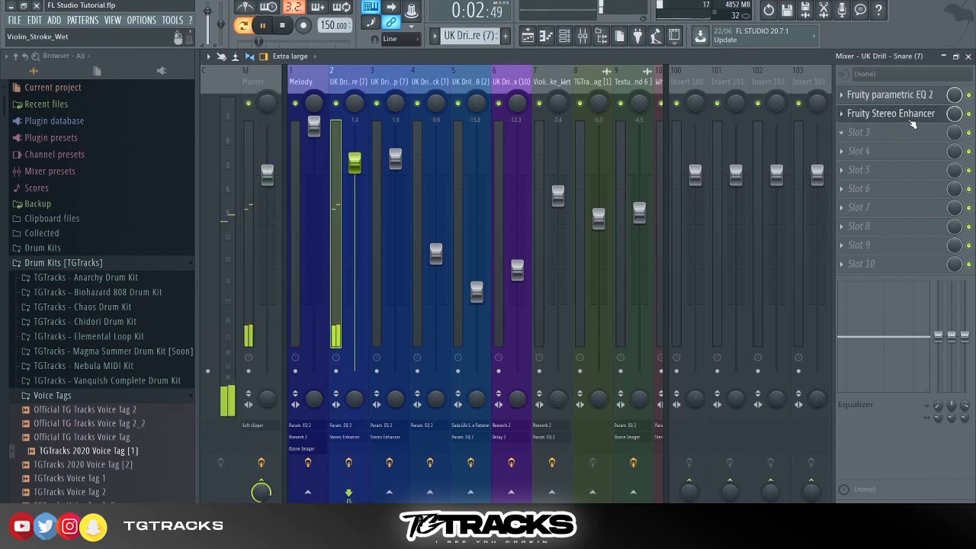
left_click(912, 114)
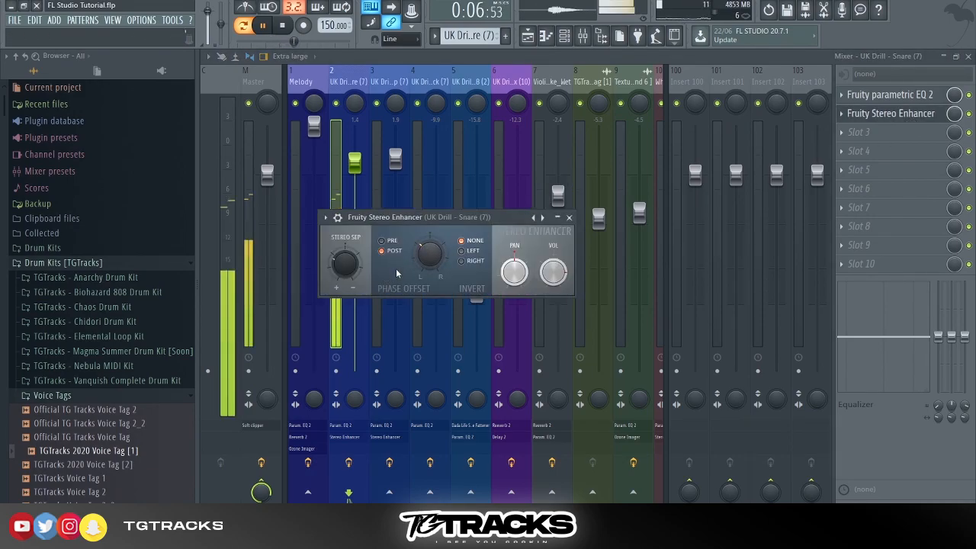
left_click_drag(345, 263, 345, 248)
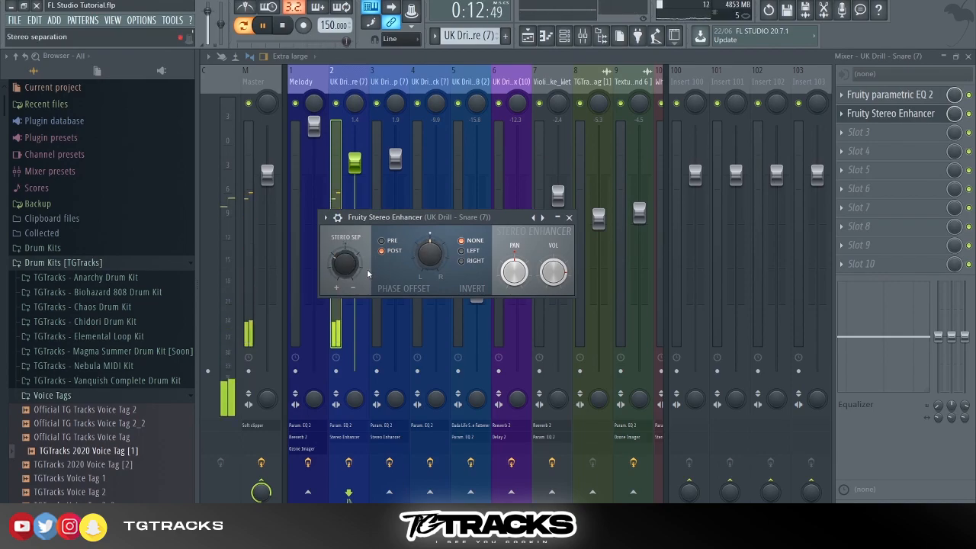
Set the phase offset in the snare's Fruity Stereo Enhancer to 4.4 ms left, close the plugin and stop playback.
scroll(425, 249, "down", 2)
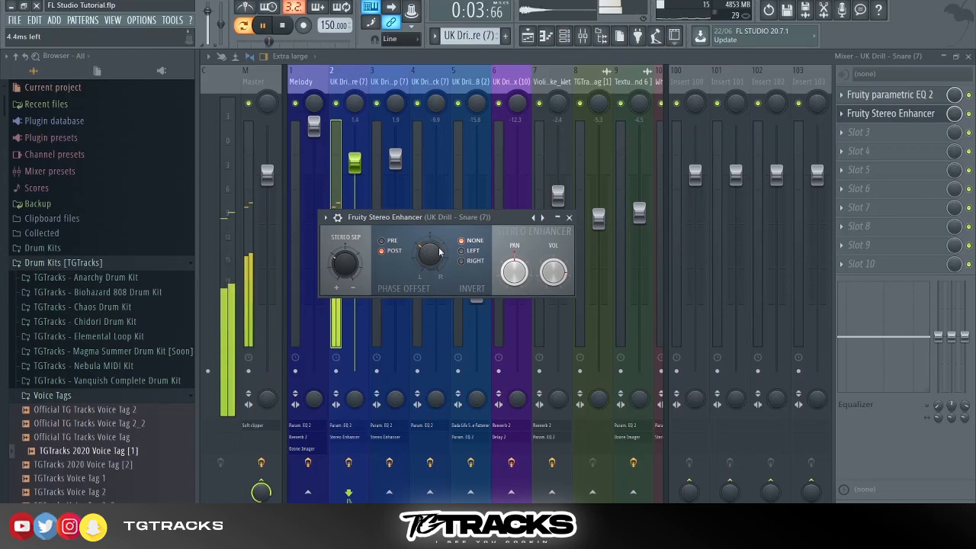
left_click(569, 217)
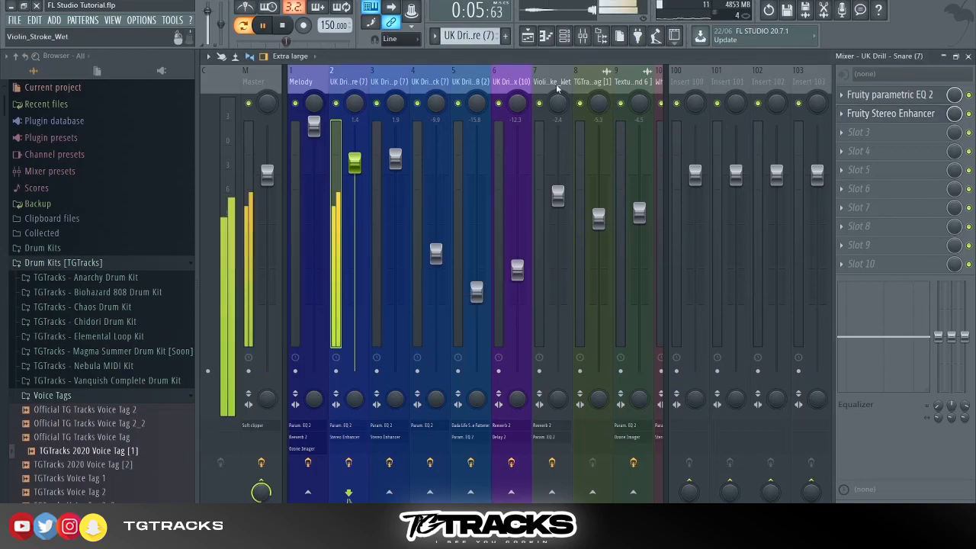
left_click(527, 35)
key("space")
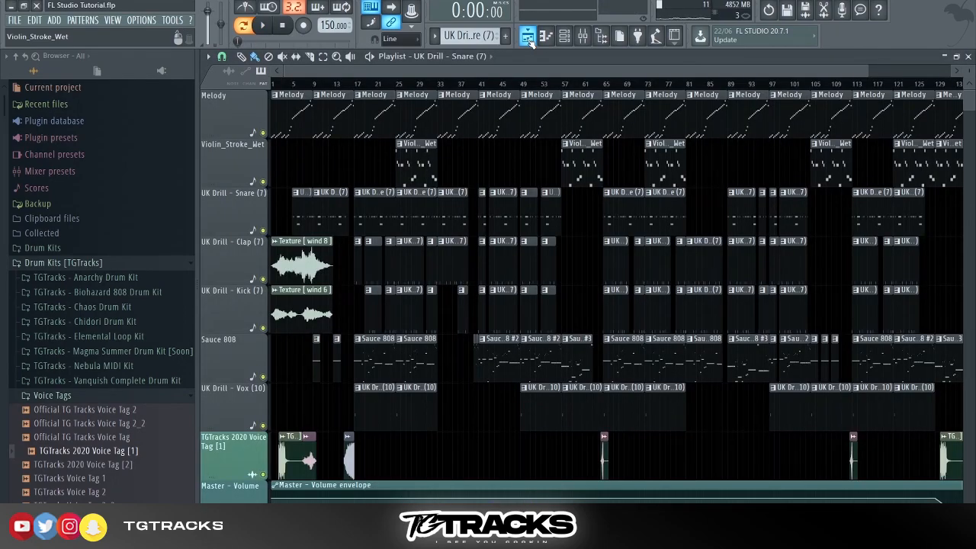
Shift band 1 of the Fruity parametric EQ 2 on the UK Drill - Snare (7) mixer track to a lower frequency during playback.
left_click(582, 37)
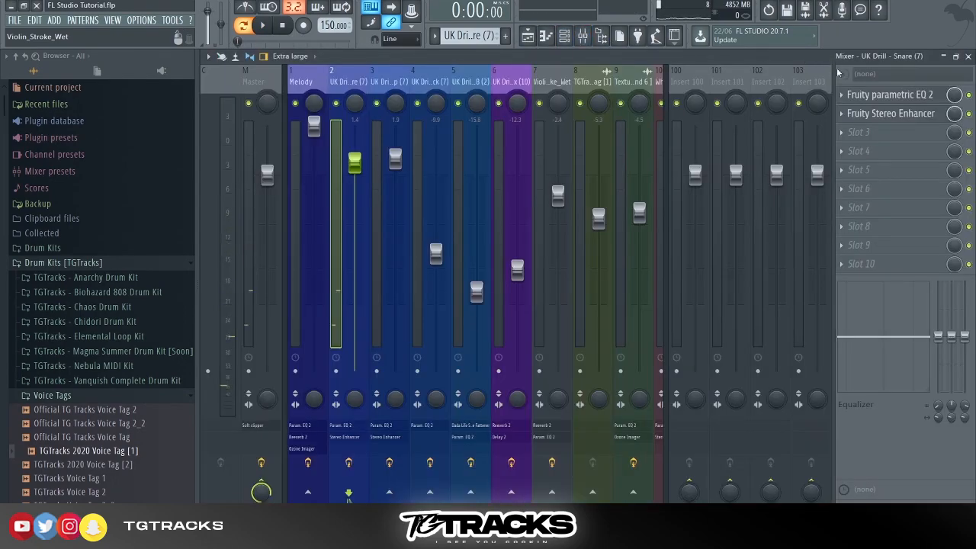
left_click(864, 94)
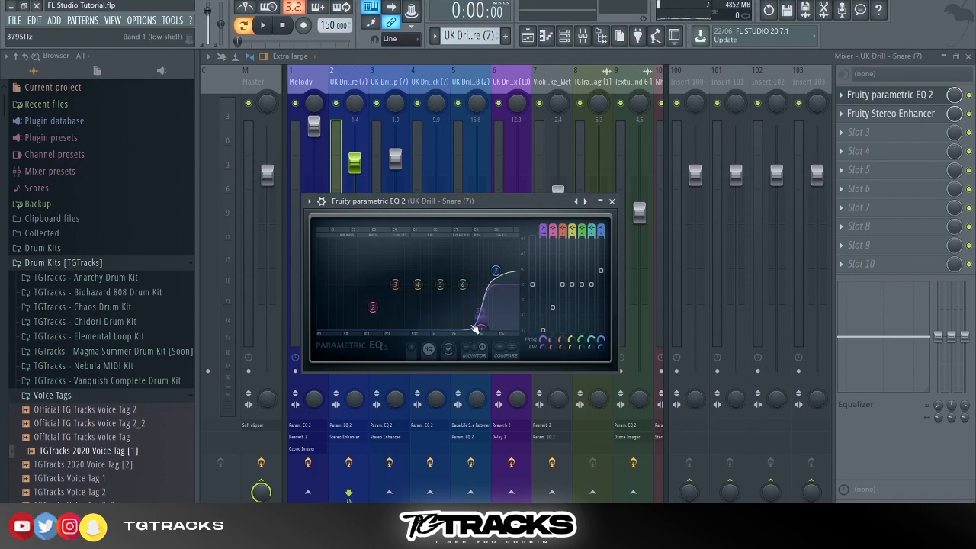
key("space")
mouse_move(481, 328)
left_mouse_down()
mouse_move(388, 330)
mouse_move(470, 329)
left_mouse_up()
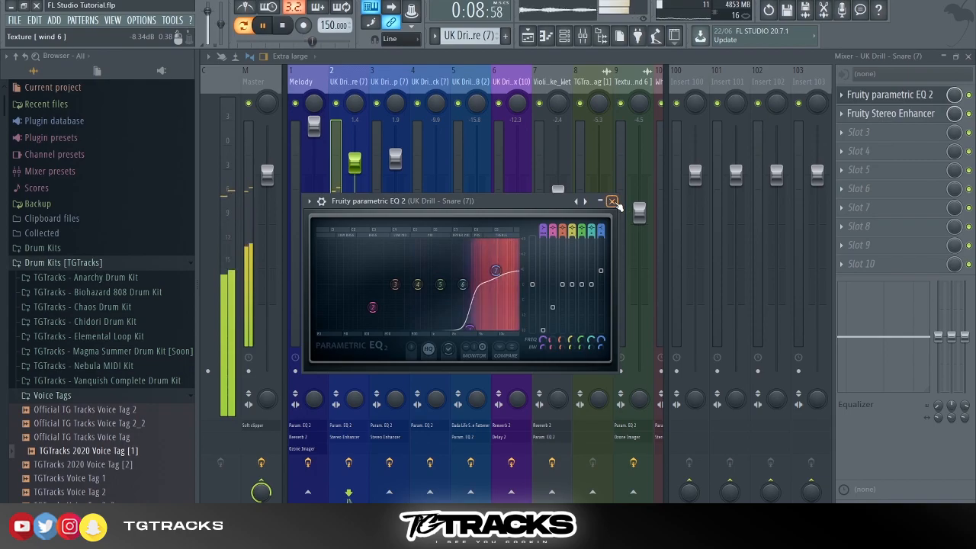
left_click(612, 201)
key("space")
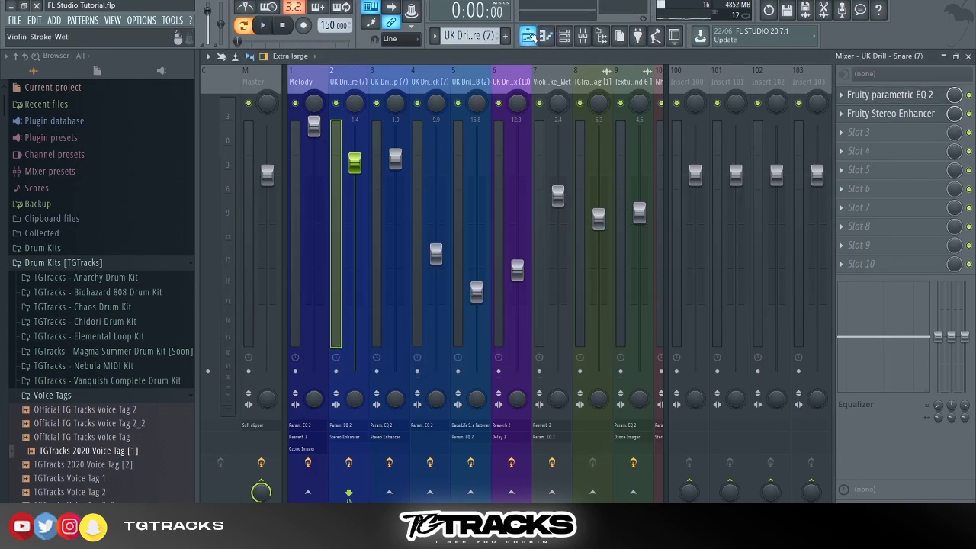
Select the Melody pattern and open the Ozone Imager on the Melody mixer track.
left_click(528, 36)
left_click(331, 120)
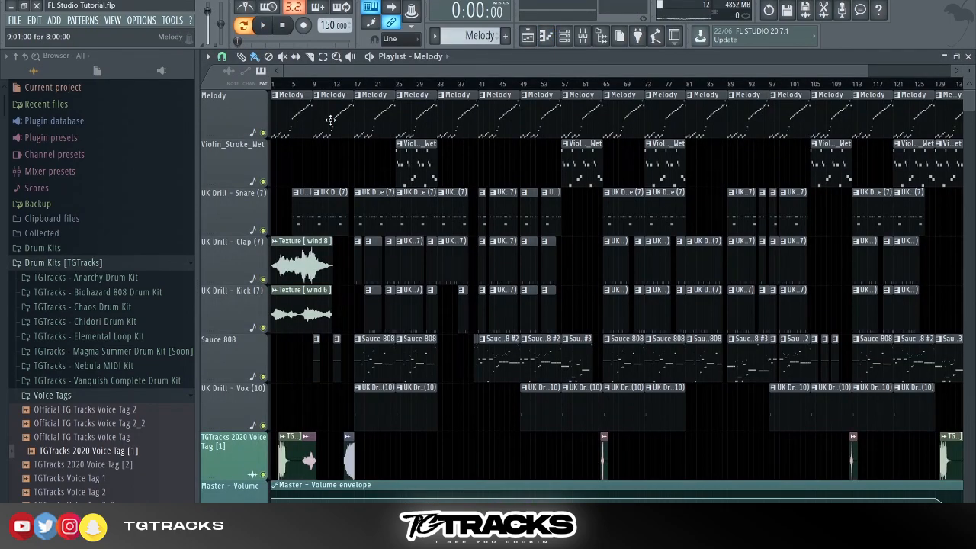
left_click(582, 36)
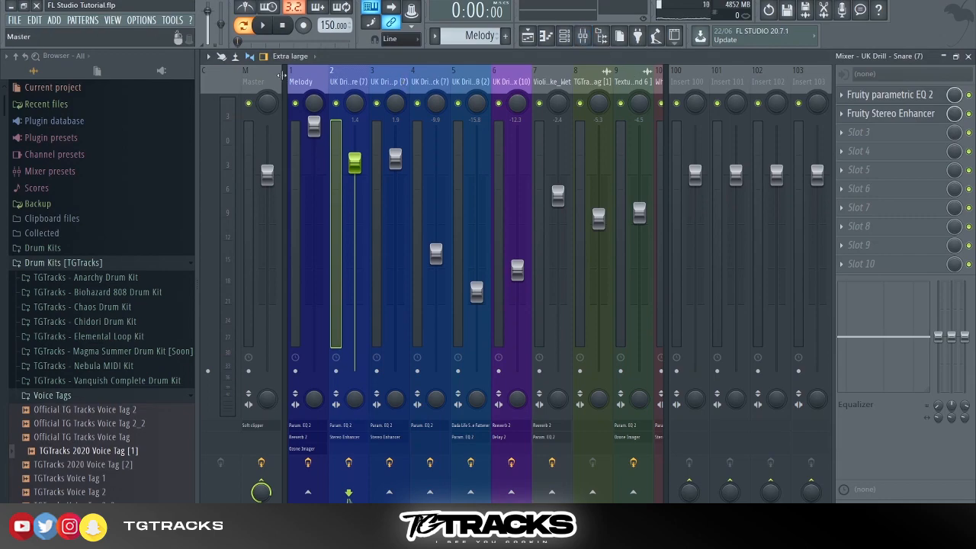
left_click(306, 82)
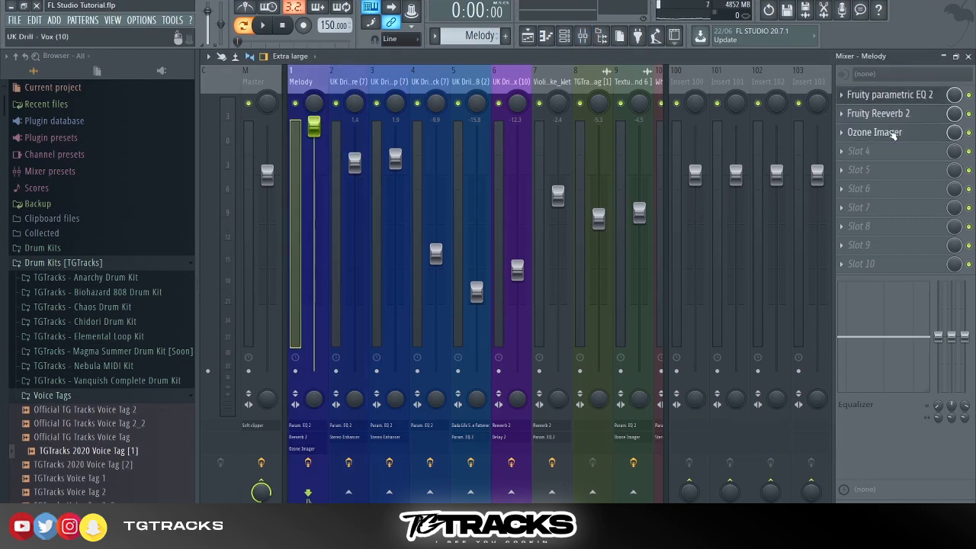
left_click(875, 132)
left_click(875, 132)
left_click(875, 132)
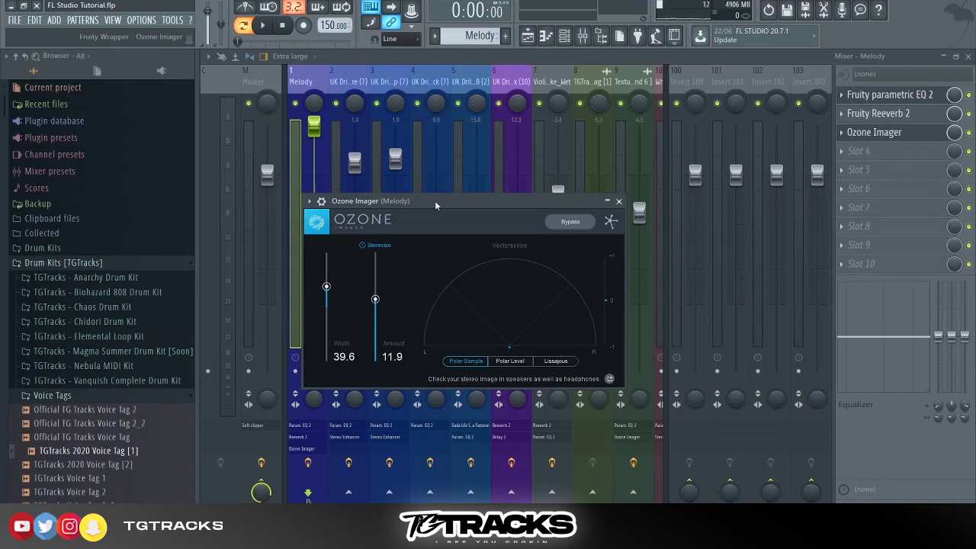
Play the Melody pattern and compare the Ozone Imager's Polar Level, Lissajous and Polar Sample vectorscope views.
key("space")
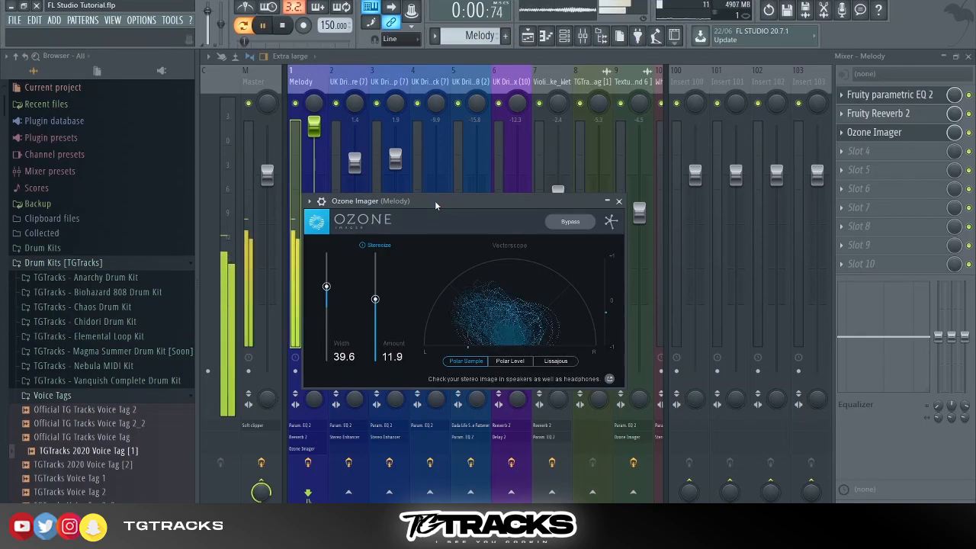
left_click(520, 360)
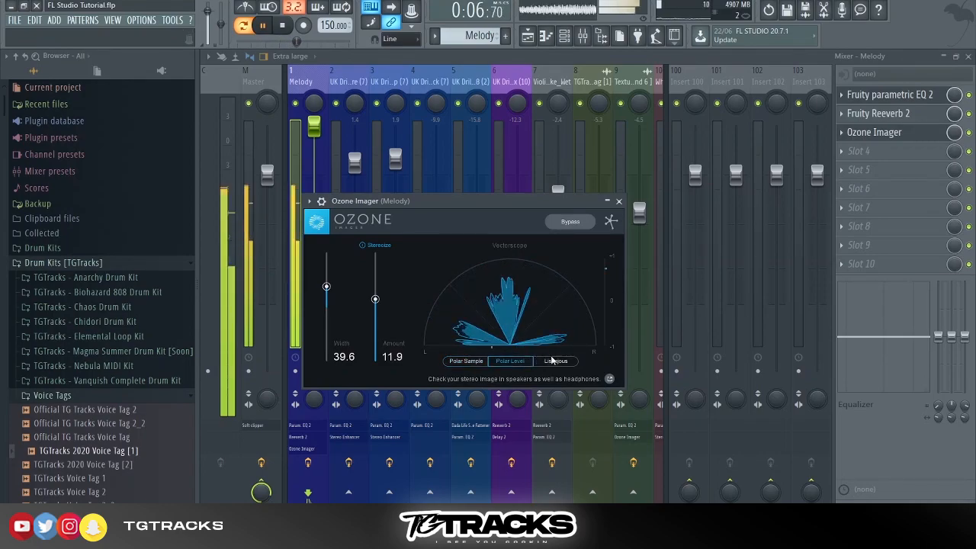
left_click(550, 362)
left_click(466, 360)
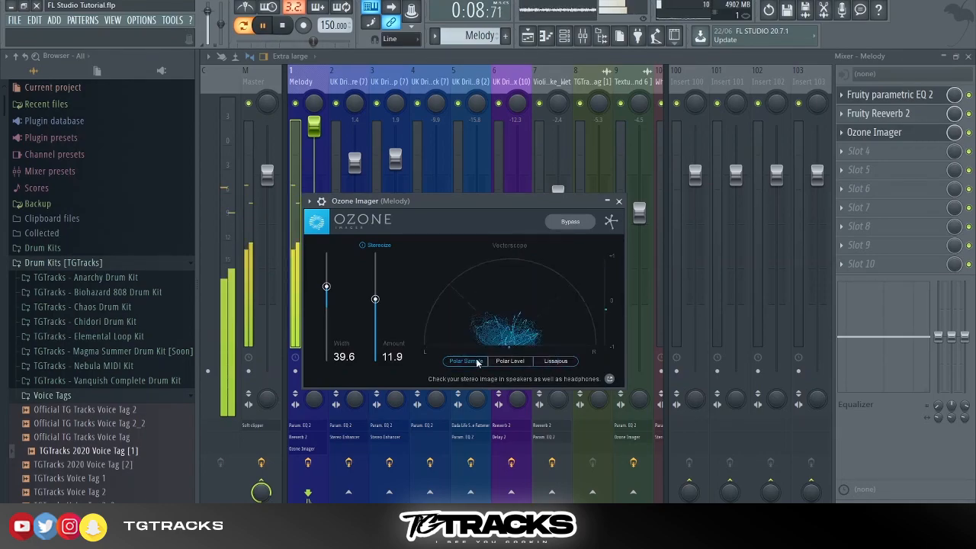
Compare the Melody with Stereoize off and on in the Ozone Imager, leaving it on and closing the plugin.
left_click(366, 246)
left_click(366, 247)
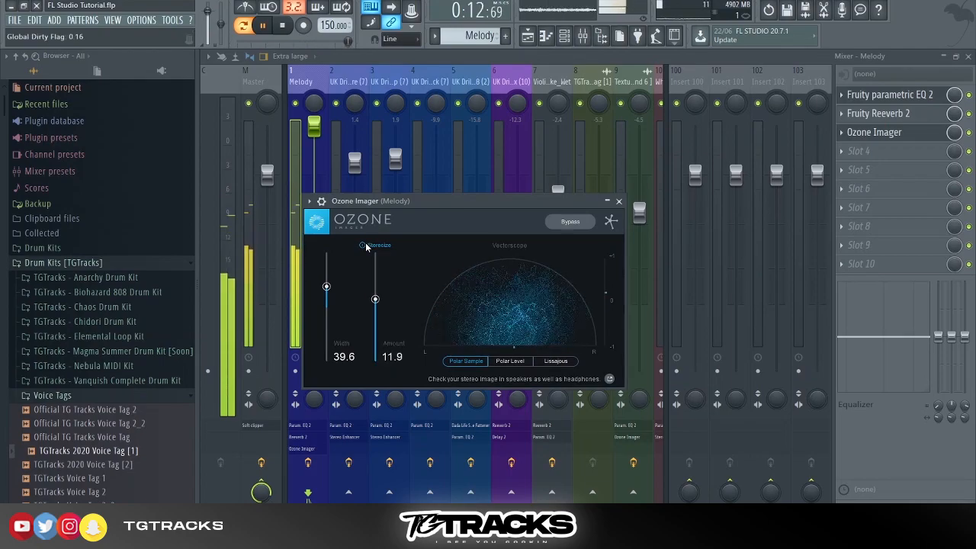
left_click(367, 247)
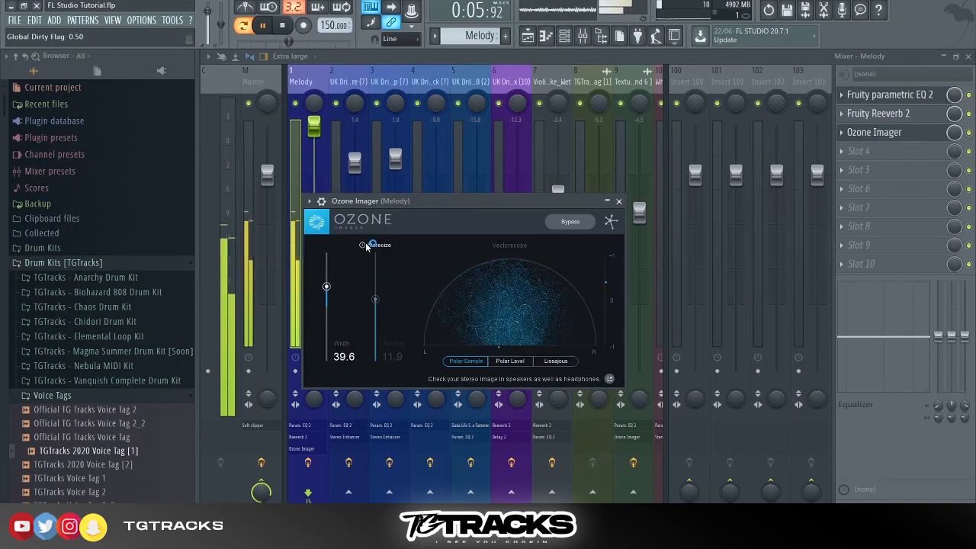
left_click(368, 245)
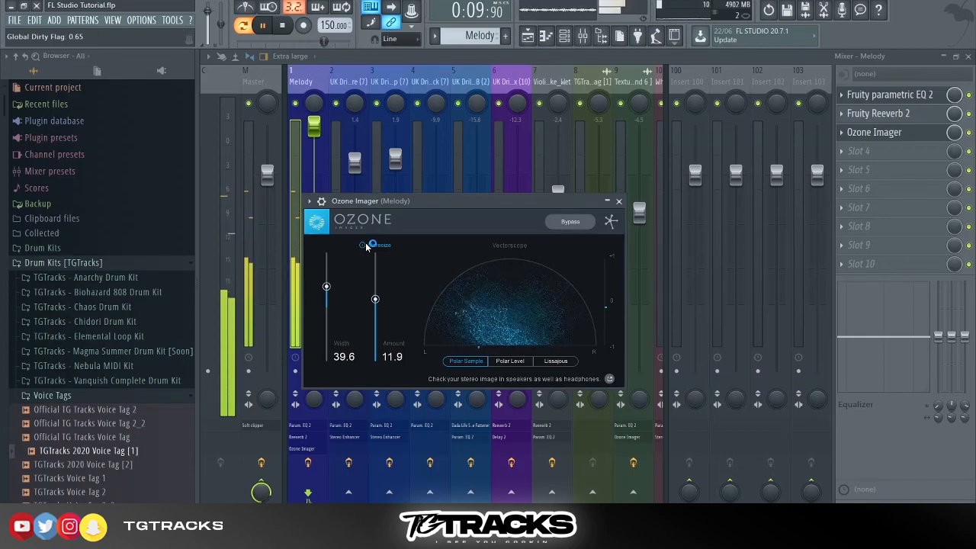
left_click(619, 202)
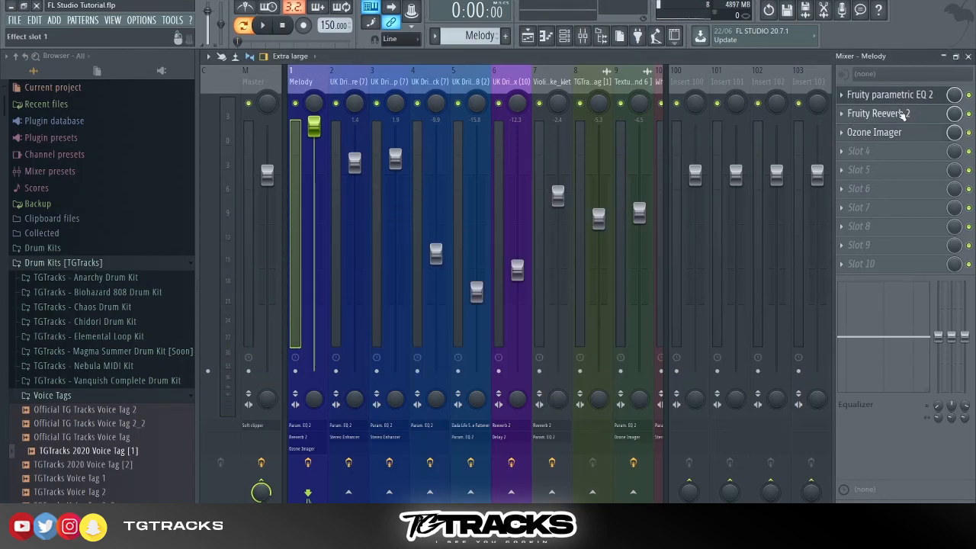
Examine the Fruity Reeverb 2 settings and the Fruity parametric EQ 2 curve on the Melody mixer track, playing the pattern with the EQ open.
left_click(900, 113)
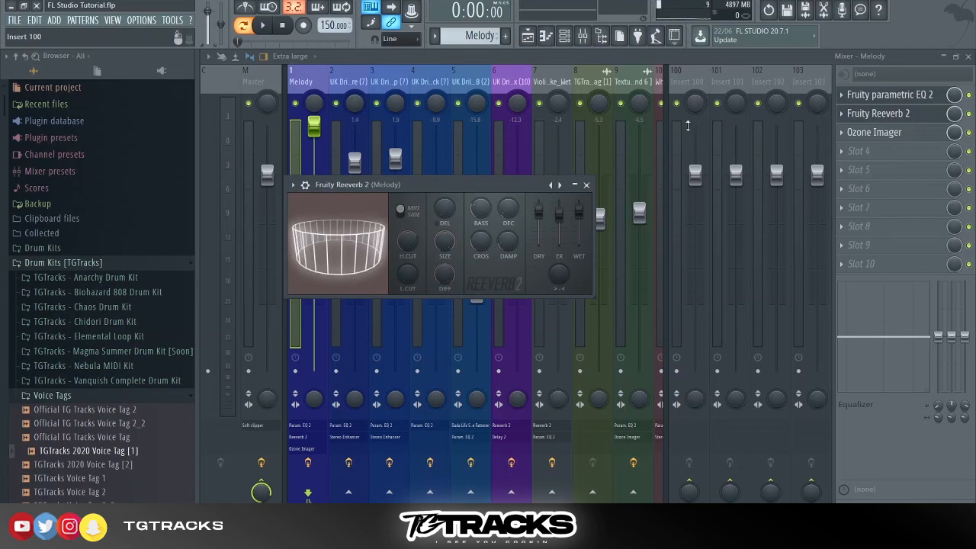
left_click(913, 99)
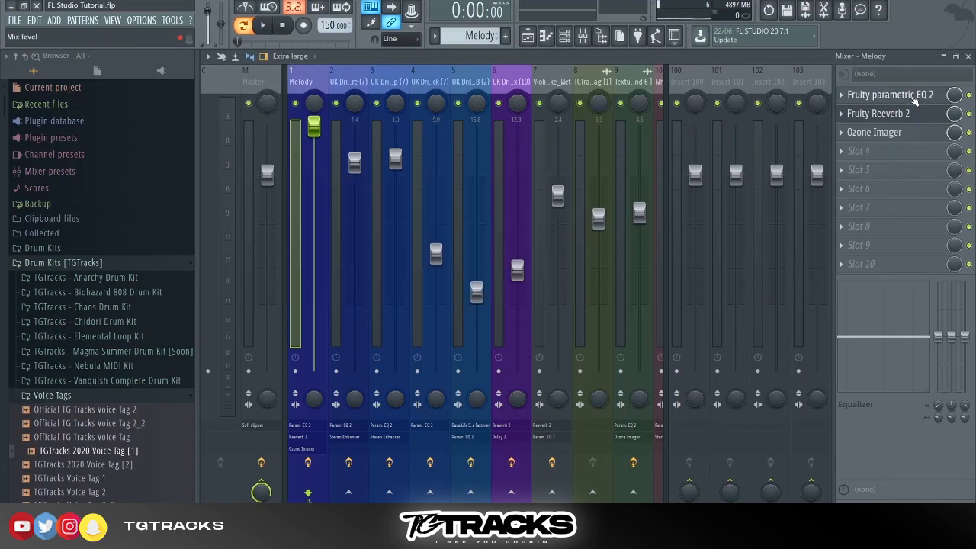
left_click(913, 99)
key("space")
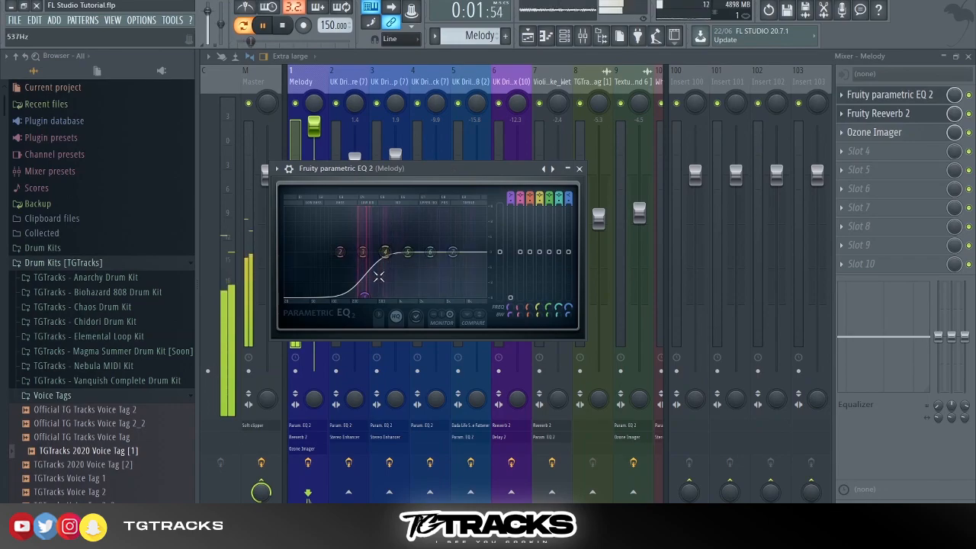
left_click(579, 168)
key("space")
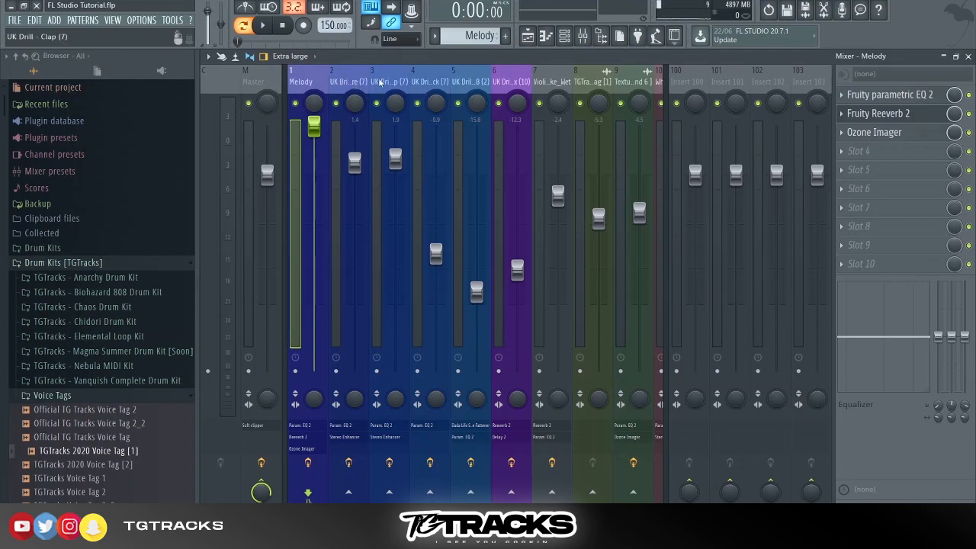
Sweep a narrow 18 dB boost on band 5 of the Melody track's parametric EQ to 3743 Hz and turn it into a slight cut.
left_click(527, 38)
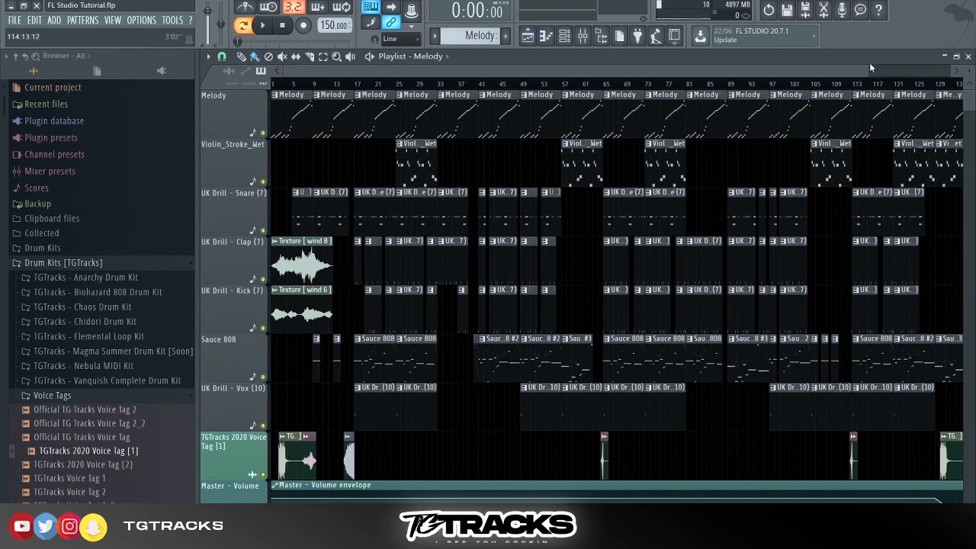
left_click_drag(869, 69, 352, 120)
left_click(582, 35)
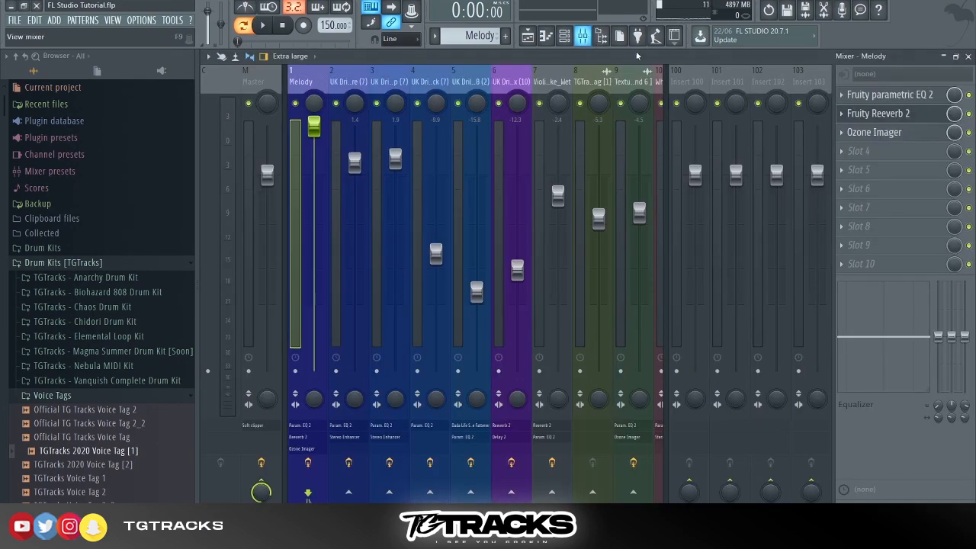
left_click(879, 95)
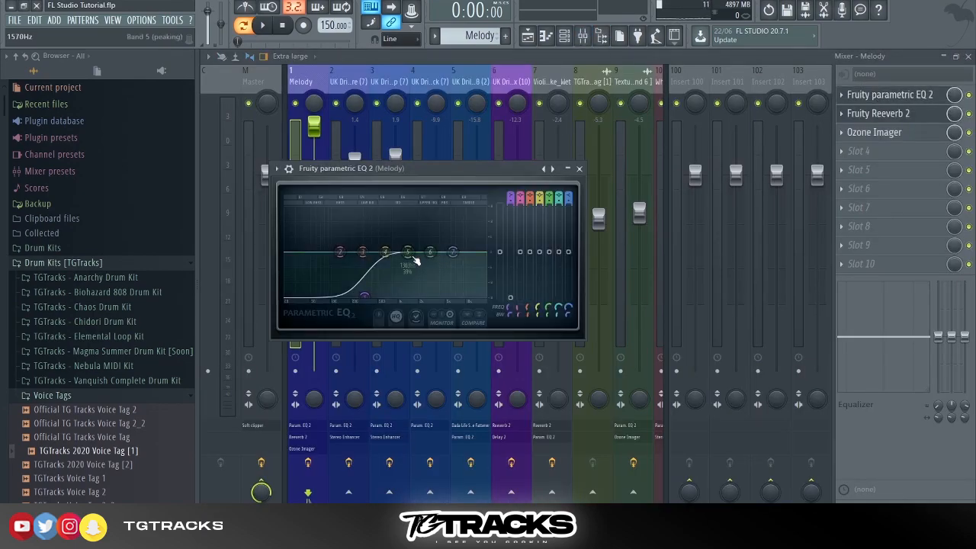
left_click_drag(408, 251, 405, 210)
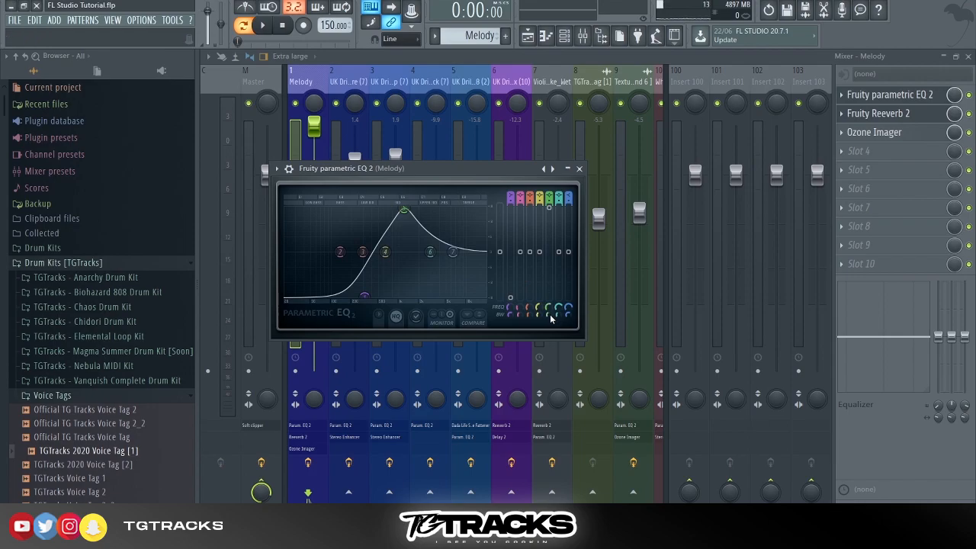
left_click_drag(549, 315, 549, 347)
key("space")
left_click_drag(553, 308, 553, 286)
key("space")
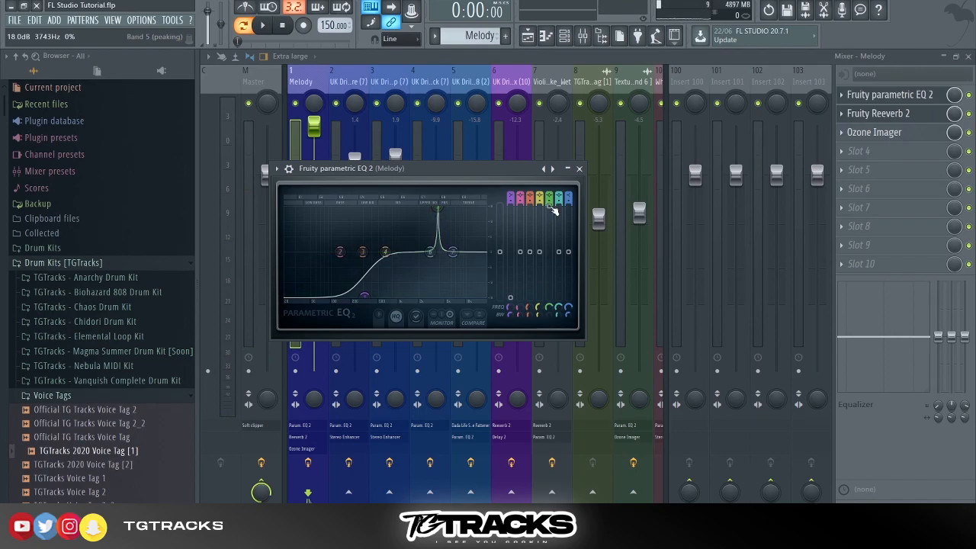
left_click_drag(552, 206, 549, 251)
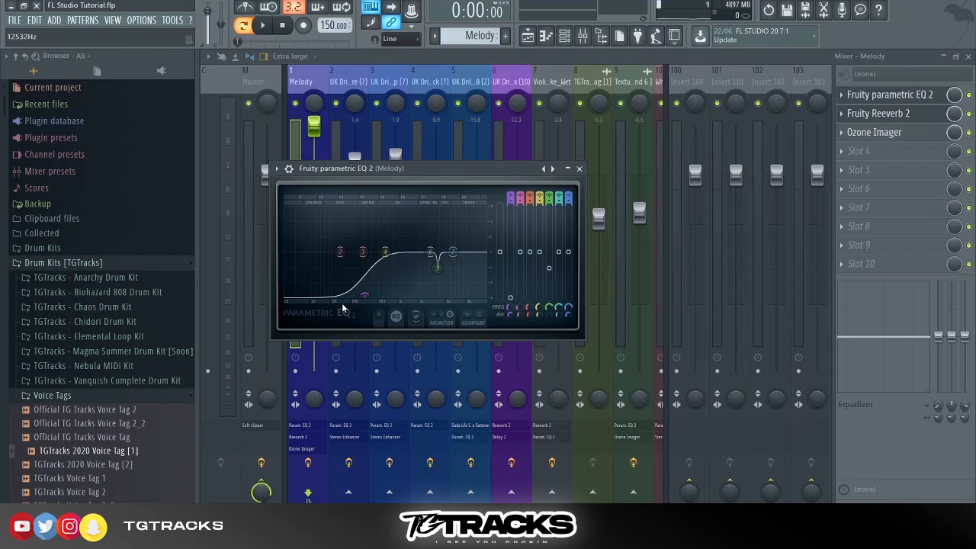
Sweep a narrow 18 dB boost on band 4 of the Melody track's parametric EQ to 1058 Hz and reset its level to 0 dB.
left_click_drag(541, 306, 545, 303)
left_click_drag(542, 252, 542, 211)
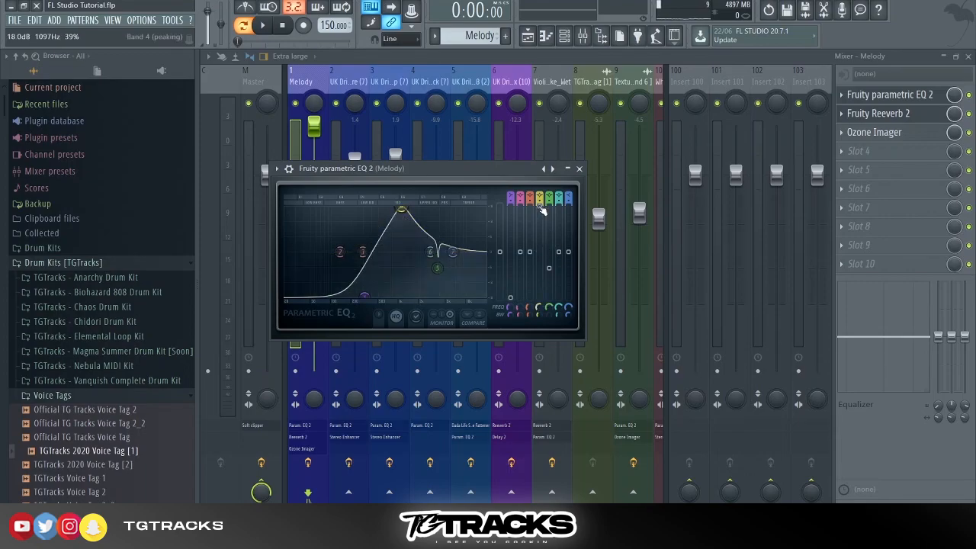
scroll(538, 318, "down", 10)
left_click_drag(537, 311, 538, 291)
key("space")
mouse_move(418, 208)
left_mouse_down()
mouse_move(475, 208)
mouse_move(364, 208)
mouse_move(402, 208)
left_mouse_up()
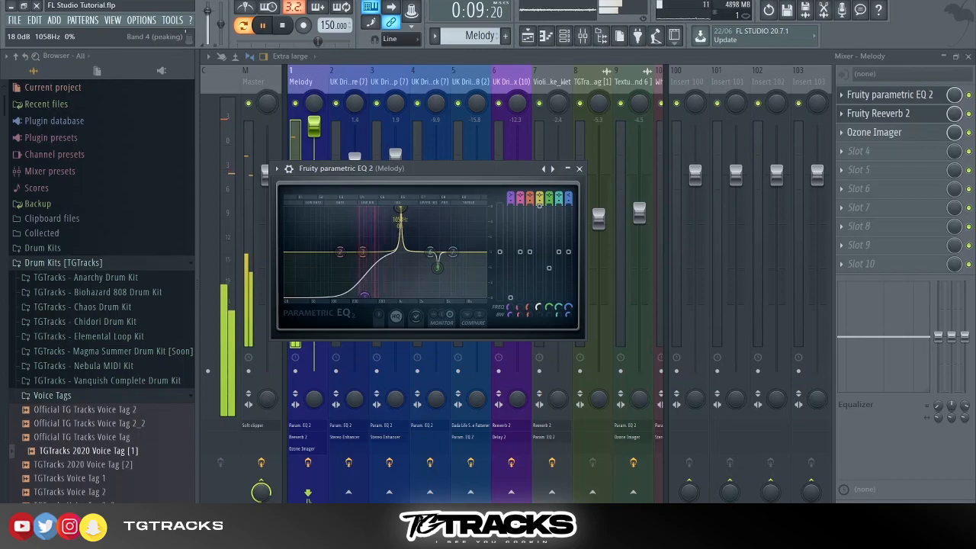
key("space")
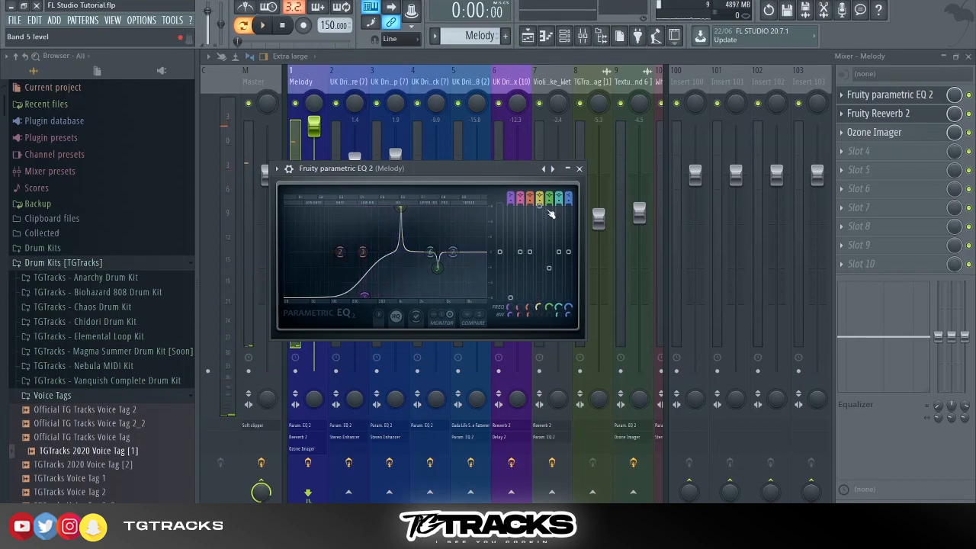
left_click(545, 209, "alt")
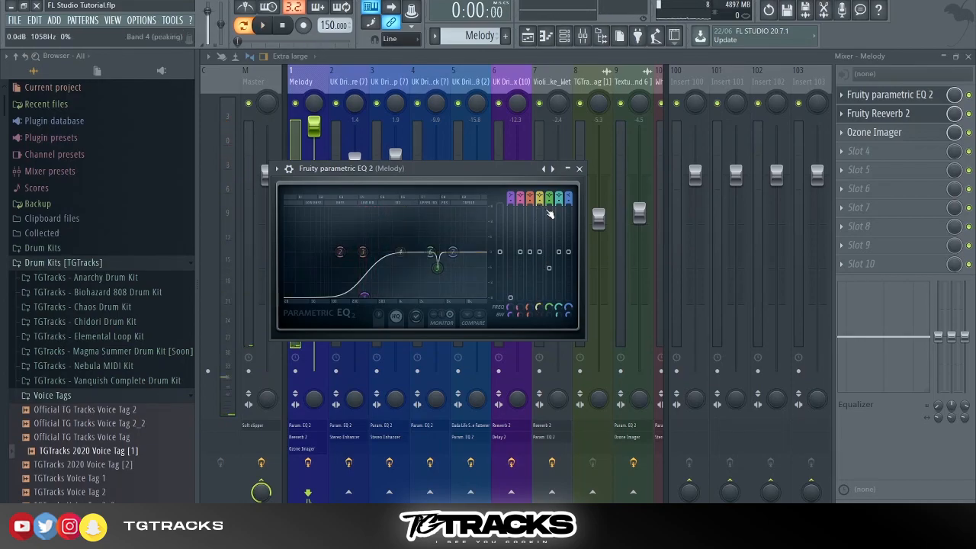
left_click(580, 169)
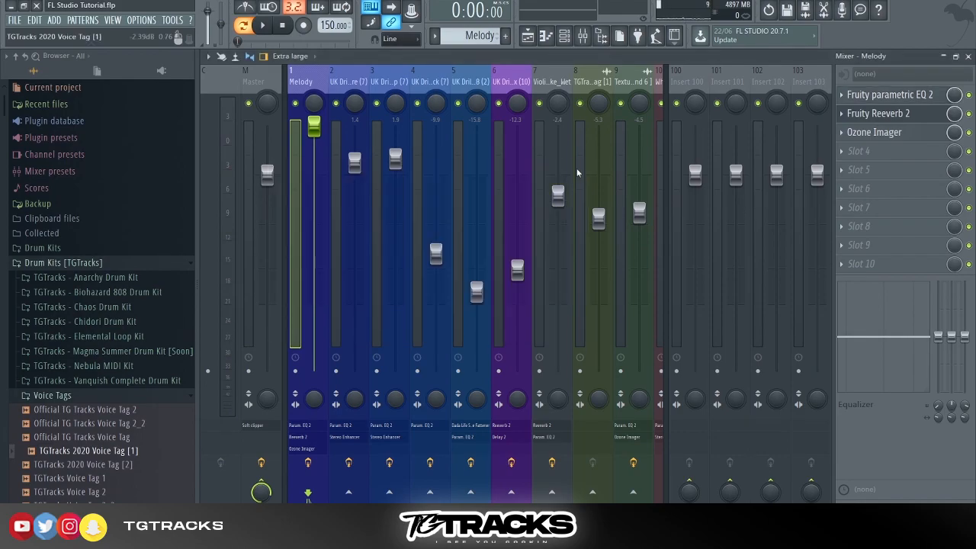
Choose the Violin_Stroke_Wet pattern in the playlist and play it with its mixer track selected.
left_click(353, 89)
left_click(391, 80)
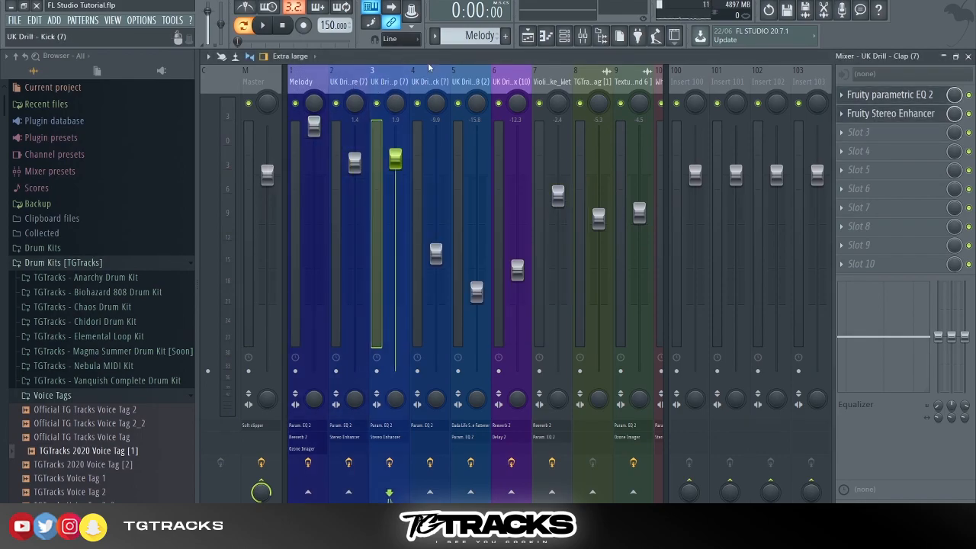
left_click(526, 38)
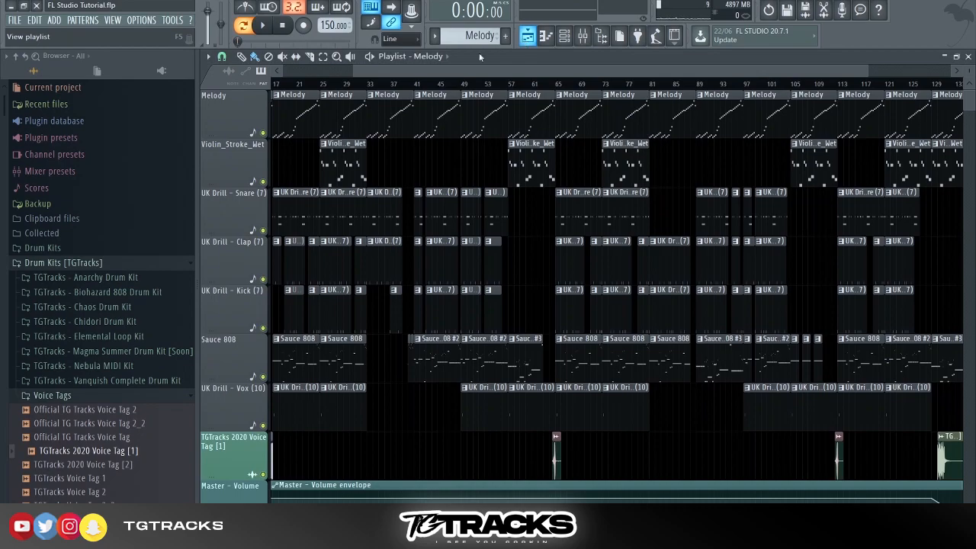
left_click_drag(371, 73, 296, 96)
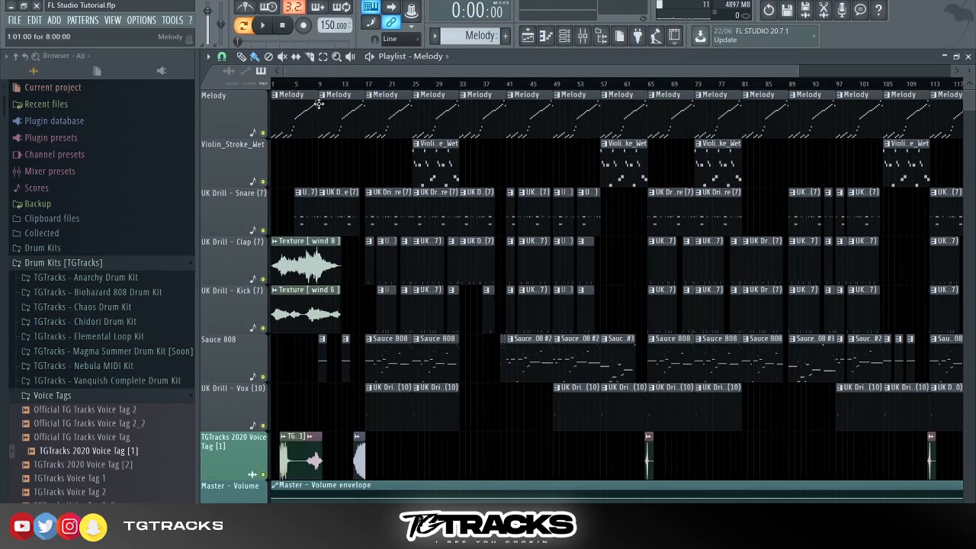
left_click(440, 169)
left_click(583, 36)
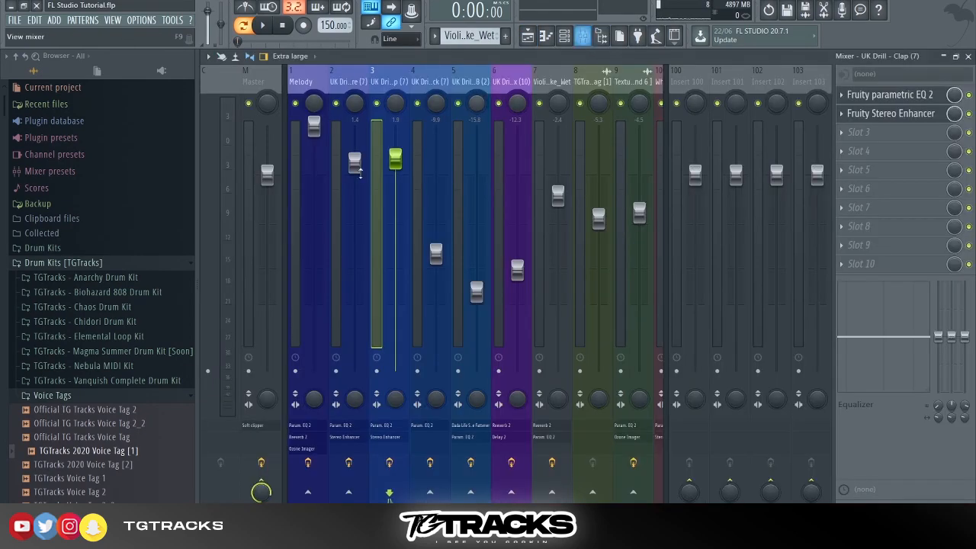
key("space")
left_click(551, 81)
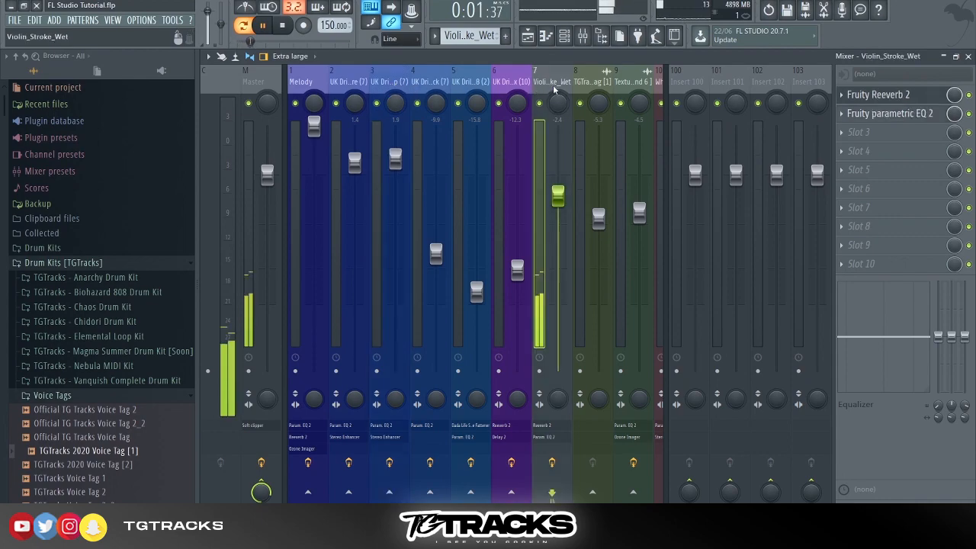
key("space")
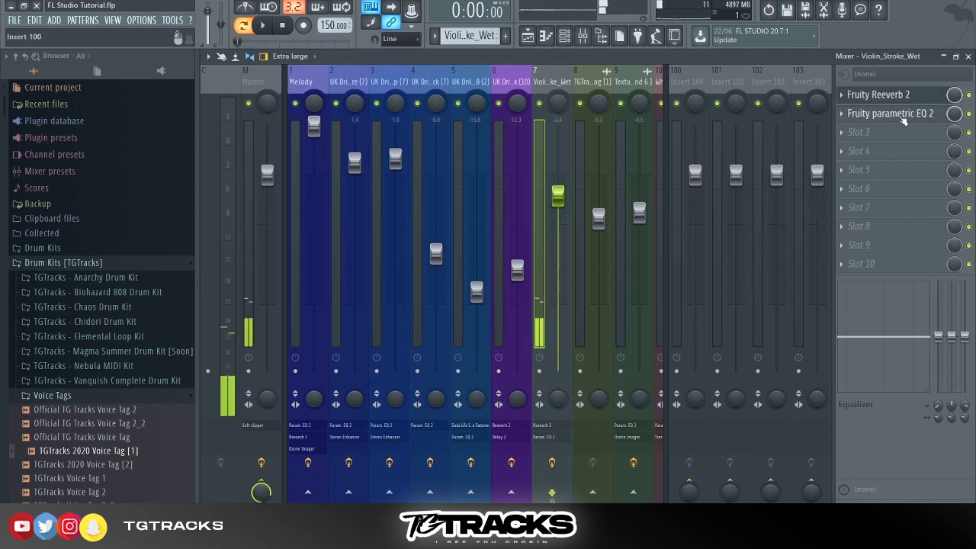
Examine the Fruity parametric EQ 2 curve on the Violin_Stroke_Wet mixer track while playing the pattern.
left_click(902, 117)
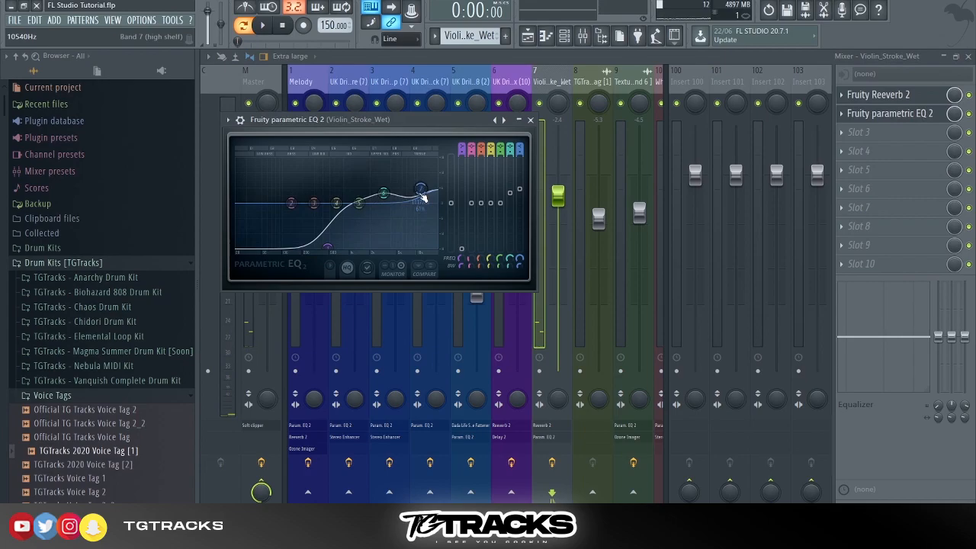
key("space")
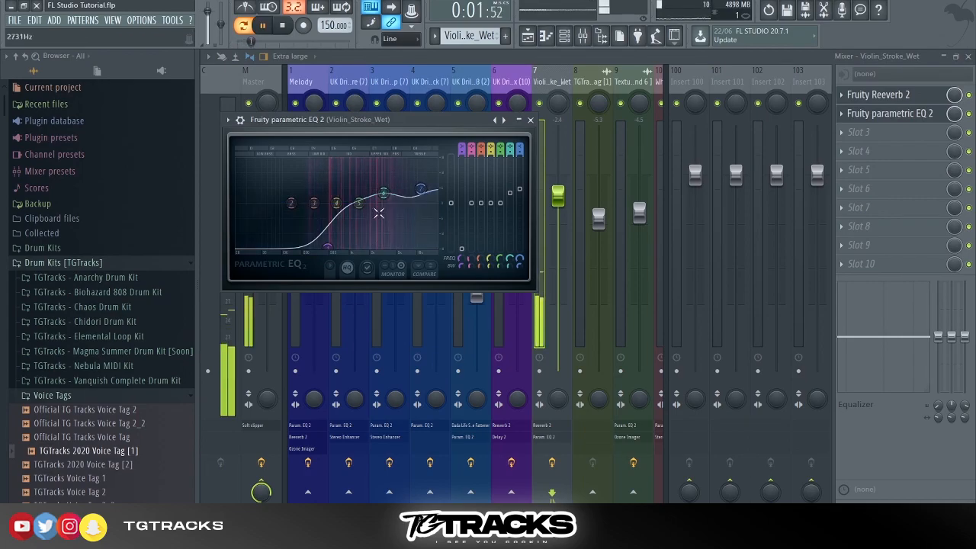
key("space")
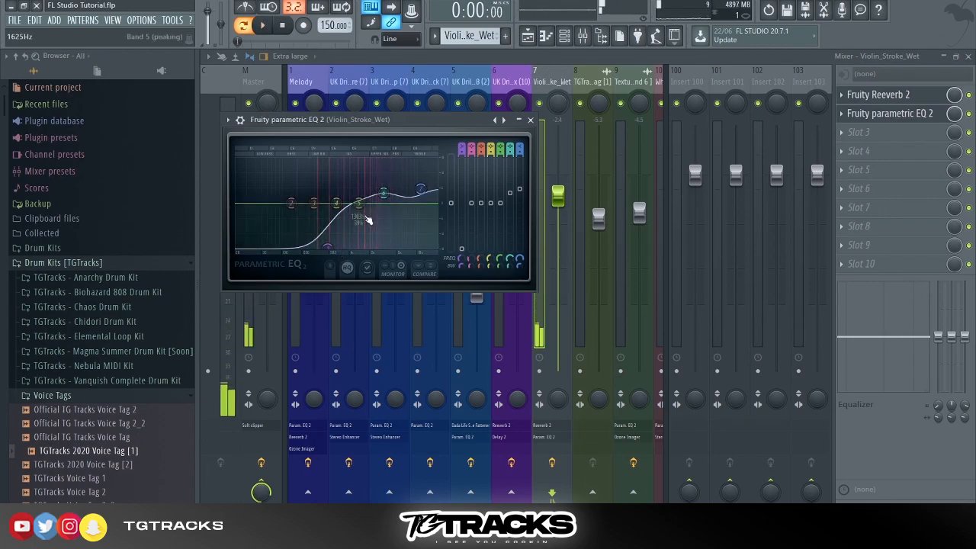
Boost band 5 of the violin track's parametric EQ to 18 dB at 1232 Hz and narrow its width to 0%.
left_click_drag(358, 204, 355, 160)
key("space")
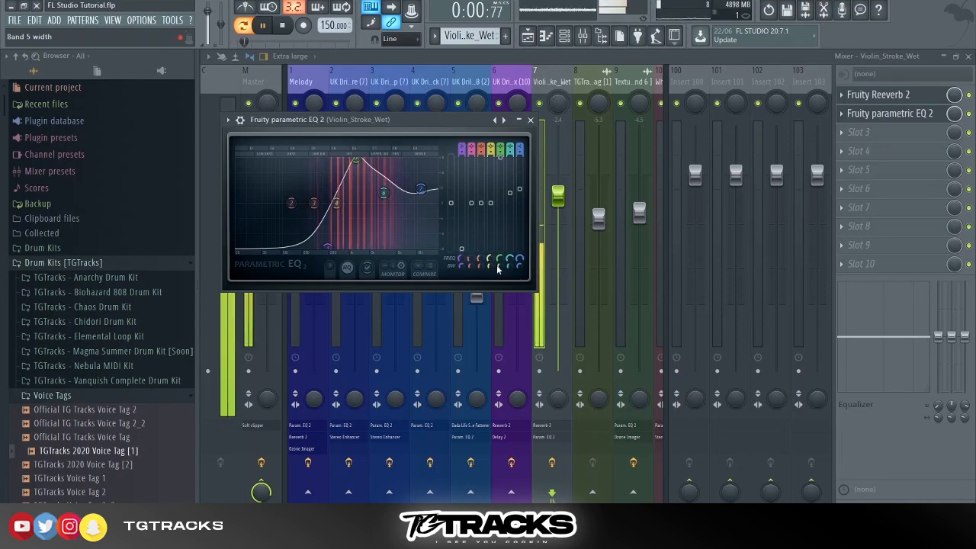
left_click_drag(500, 266, 500, 328)
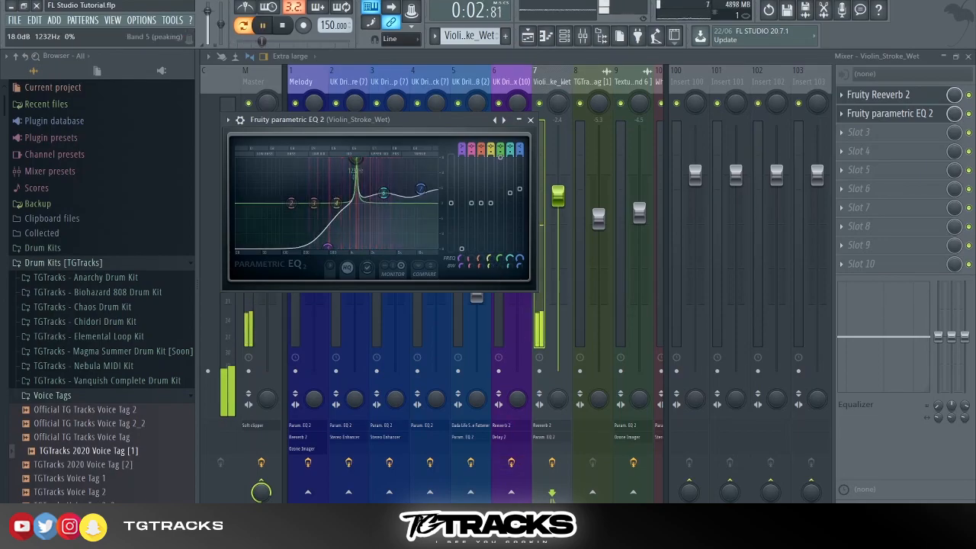
Sweep the narrow band 5 boost across the violin's frequencies during playback, ending at 478 Hz.
left_click_drag(500, 260, 500, 246)
left_click_drag(391, 159, 366, 159)
left_click_drag(500, 260, 499, 256)
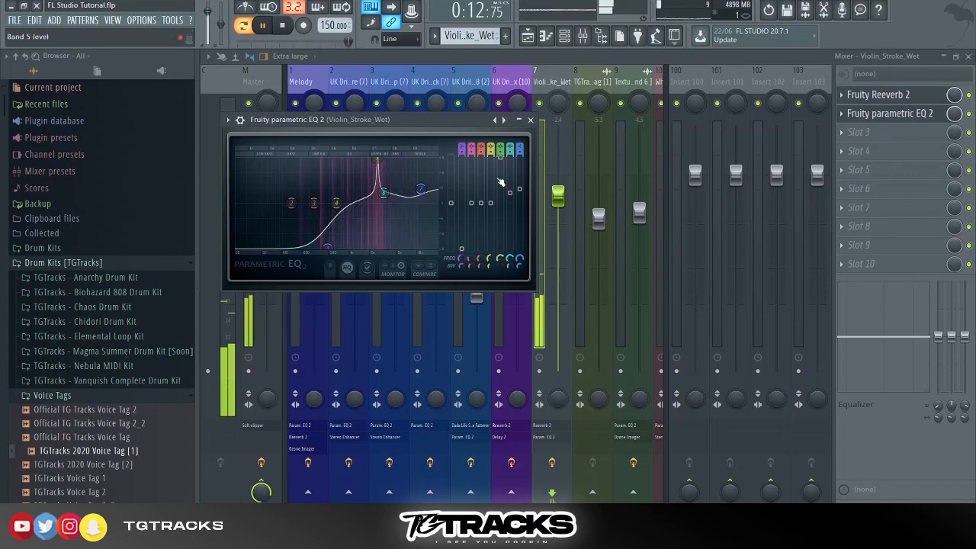
key("space")
left_click_drag(500, 259, 501, 266)
key("space")
left_click_drag(359, 160, 330, 159)
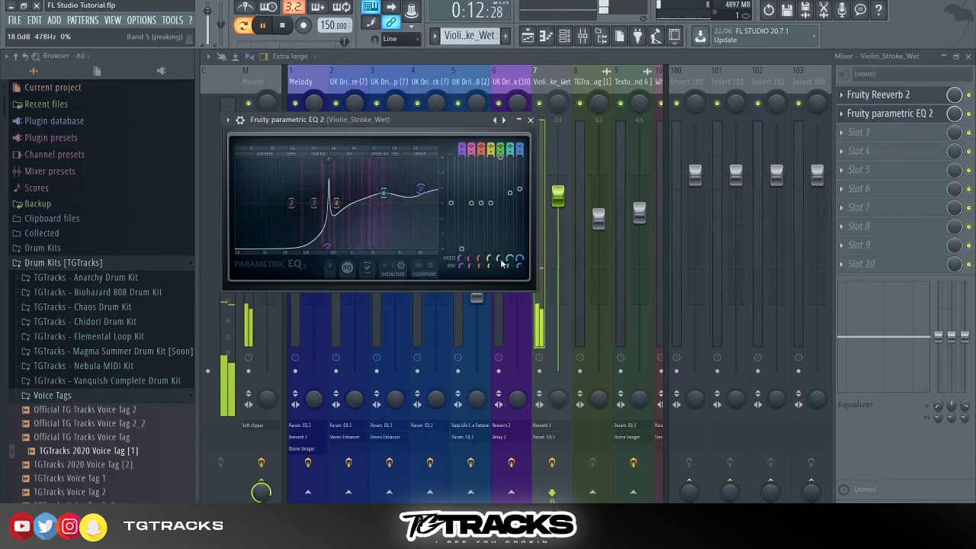
Cut band 5 of the violin's parametric EQ to -7.7 dB, close the EQ and stop playback.
left_click_drag(499, 158, 502, 228)
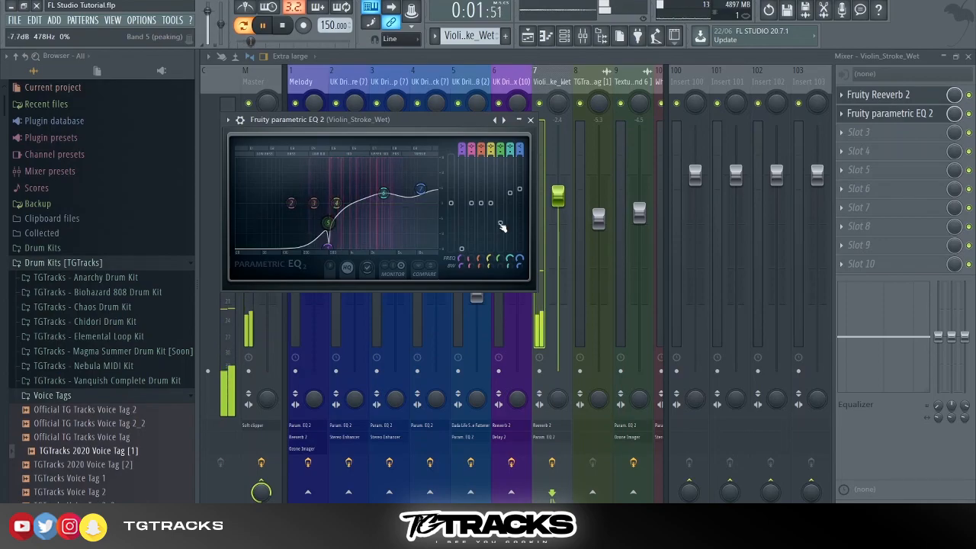
left_click(532, 120)
key("space")
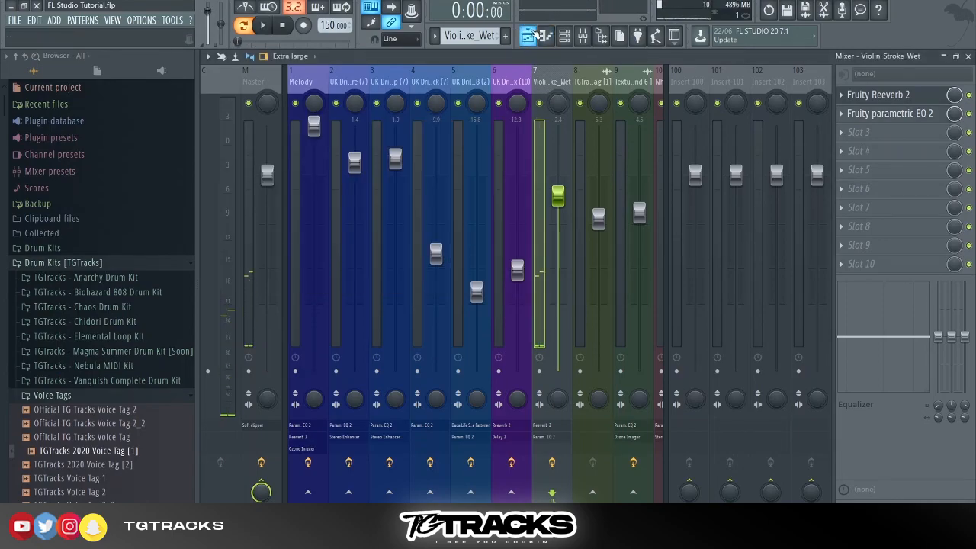
Open Fruity Reeverb 2 on the violin track, reduce its room size, raise the dry level and lower the wet level.
left_click(543, 36)
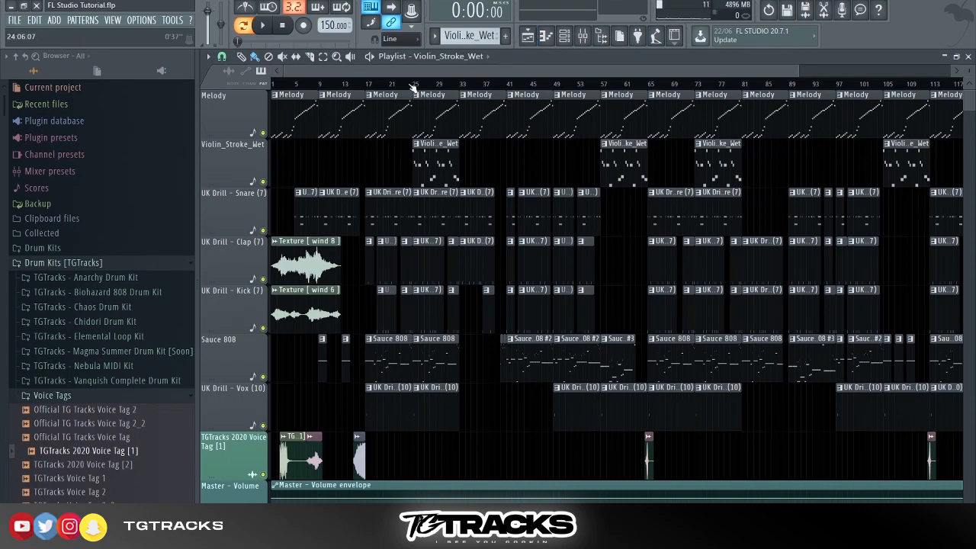
left_click(586, 41)
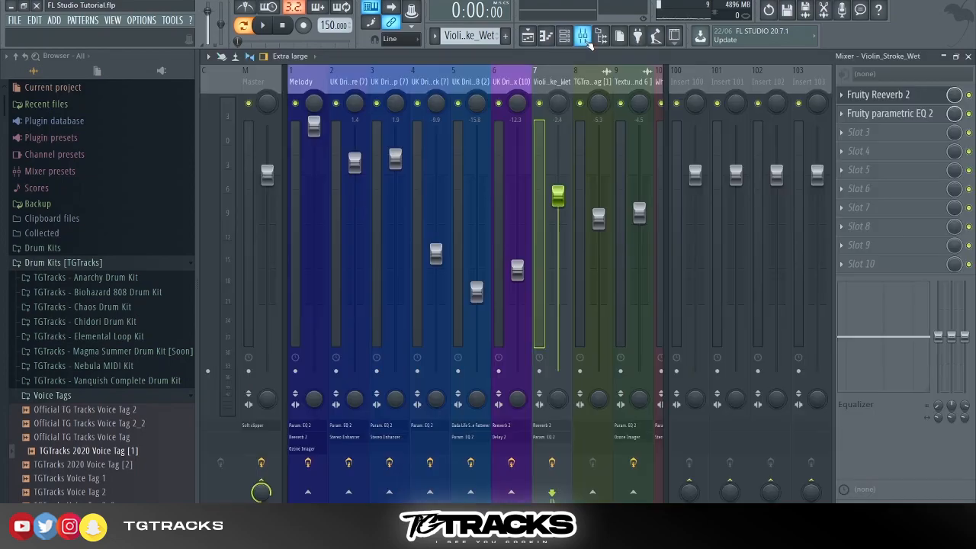
left_click(885, 94)
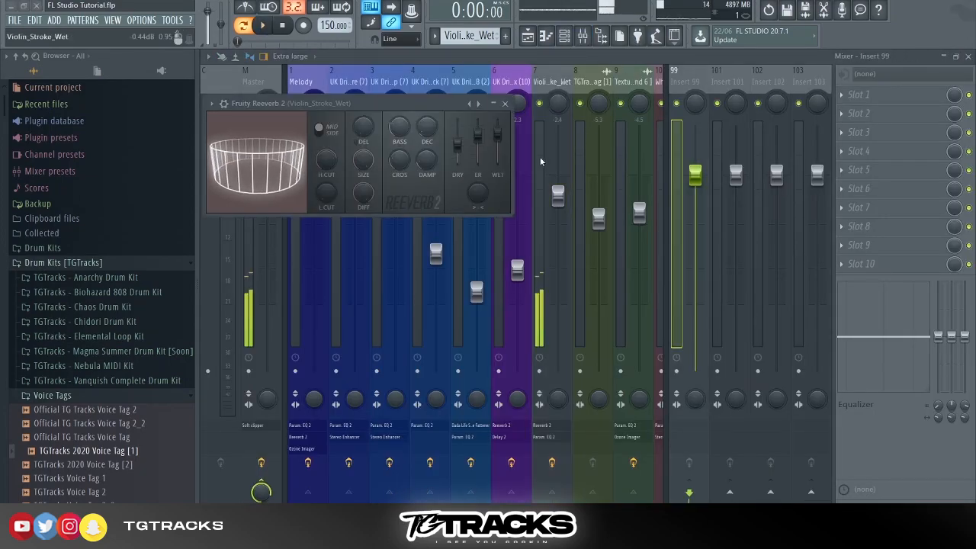
left_click_drag(364, 159, 363, 186)
left_click_drag(458, 144, 497, 155)
left_click_drag(335, 166, 334, 179)
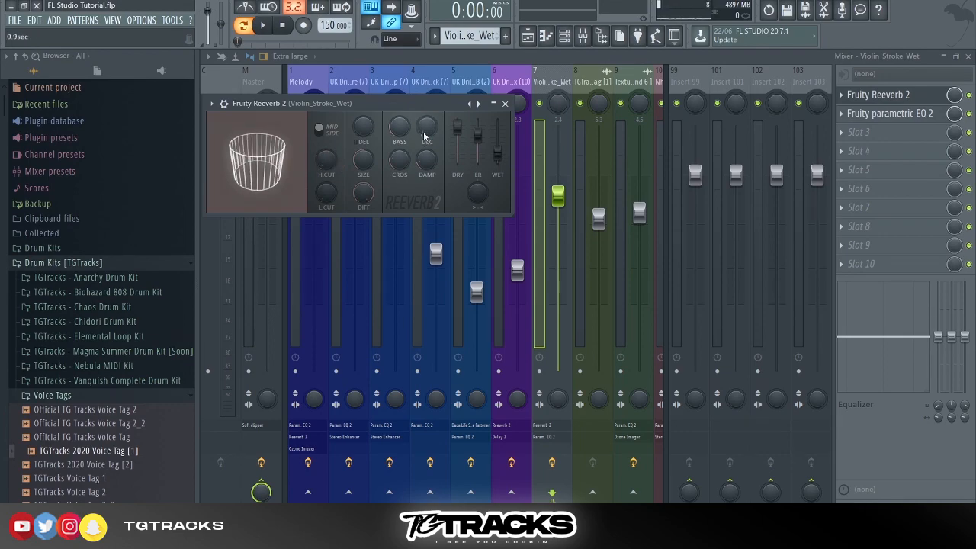
Lower the violin reverb's dry level slightly, play the pattern, and raise the wet and early reflection levels.
left_click_drag(457, 128, 467, 139)
key("space")
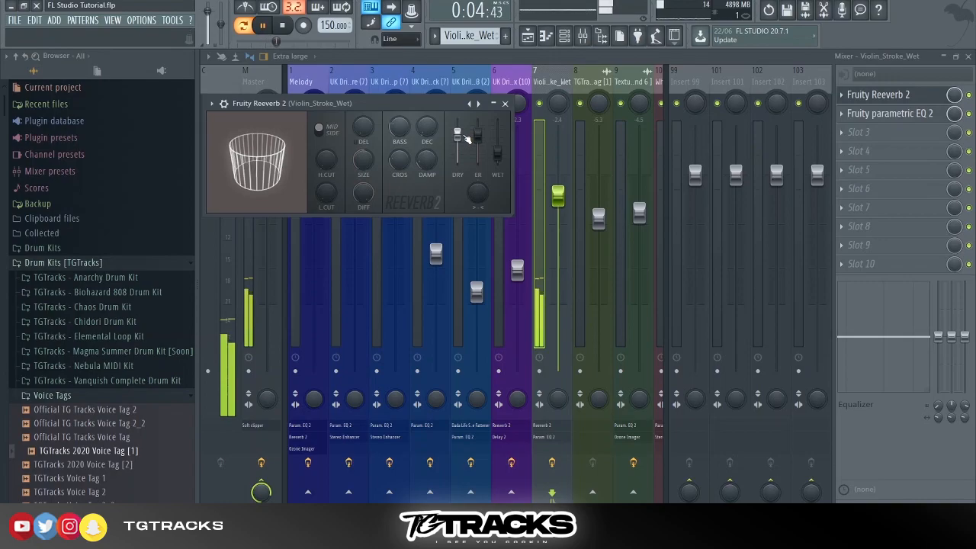
key("space")
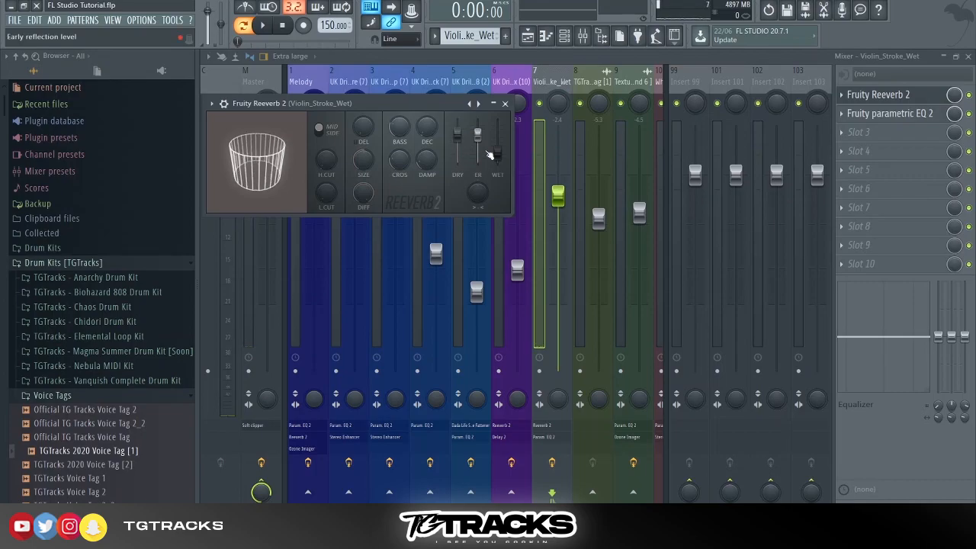
left_click_drag(498, 153, 477, 128)
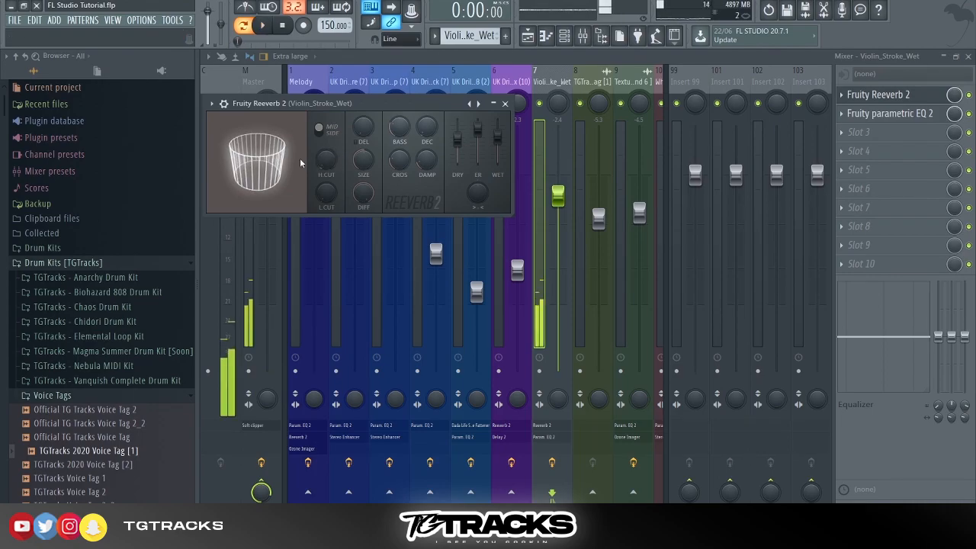
Try the violin reverb's room size at 89 and at 0 while playing the pattern.
left_click_drag(363, 159, 364, 150)
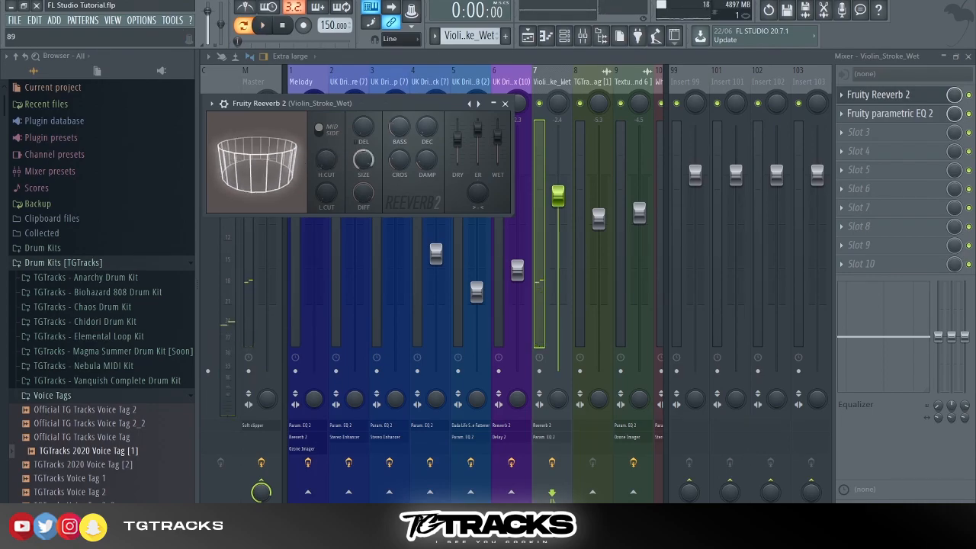
key("space")
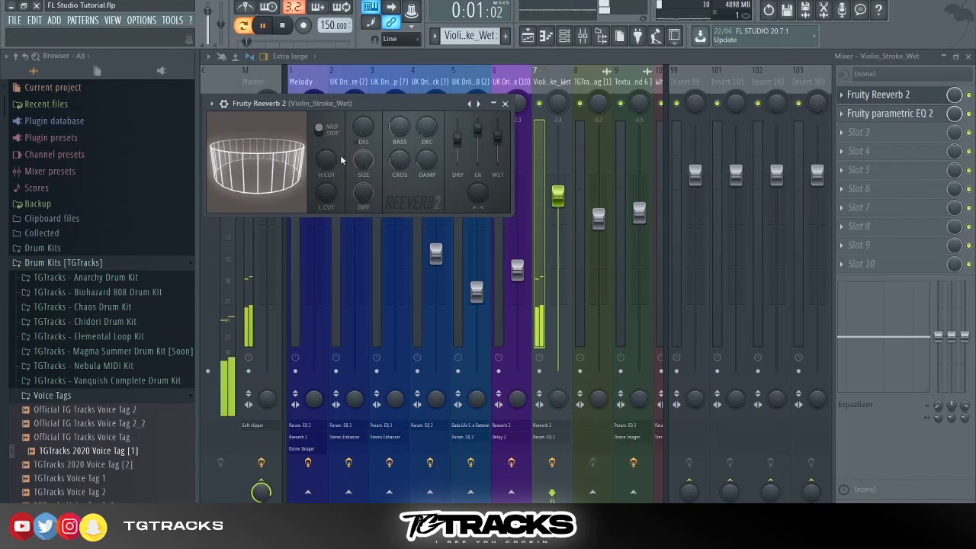
mouse_move(283, 168)
left_mouse_down()
mouse_move(283, 196)
mouse_move(283, 187)
left_mouse_up()
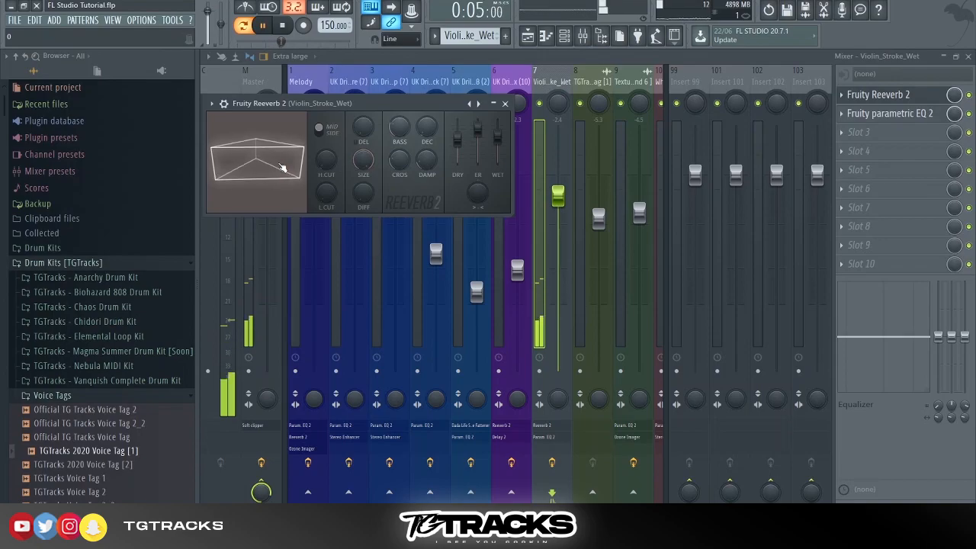
left_click_drag(283, 168, 257, 225)
key("space")
Compare small and large room sizes in the violin's Fruity Reeverb 2, settling on a size of 76.
left_click_drag(296, 167, 295, 174)
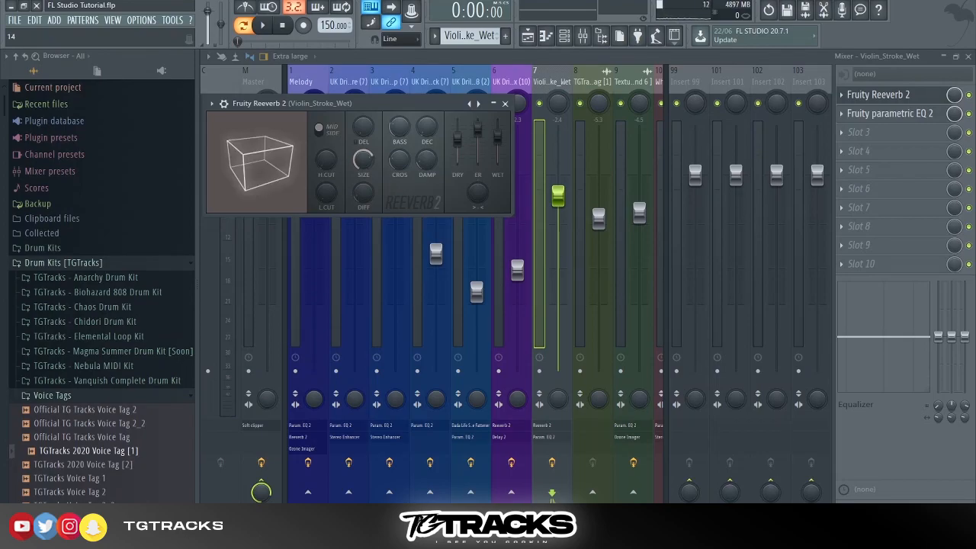
left_click_drag(363, 160, 363, 158)
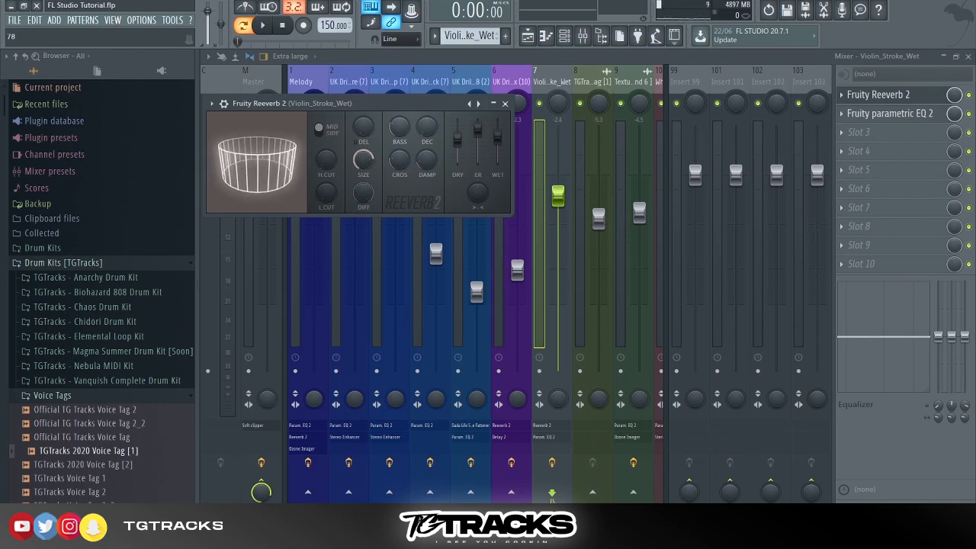
left_click_drag(363, 158, 363, 149)
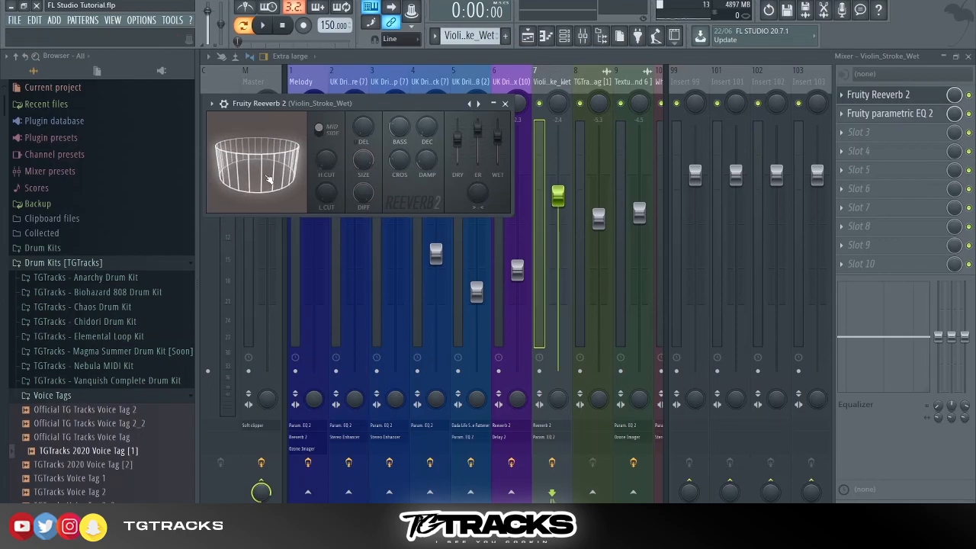
left_click_drag(363, 159, 363, 167)
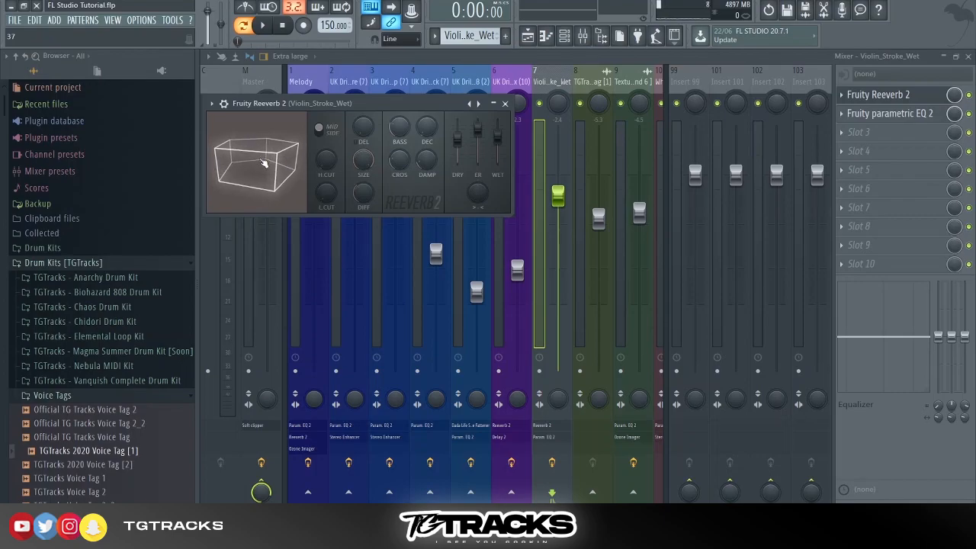
left_click_drag(363, 159, 363, 166)
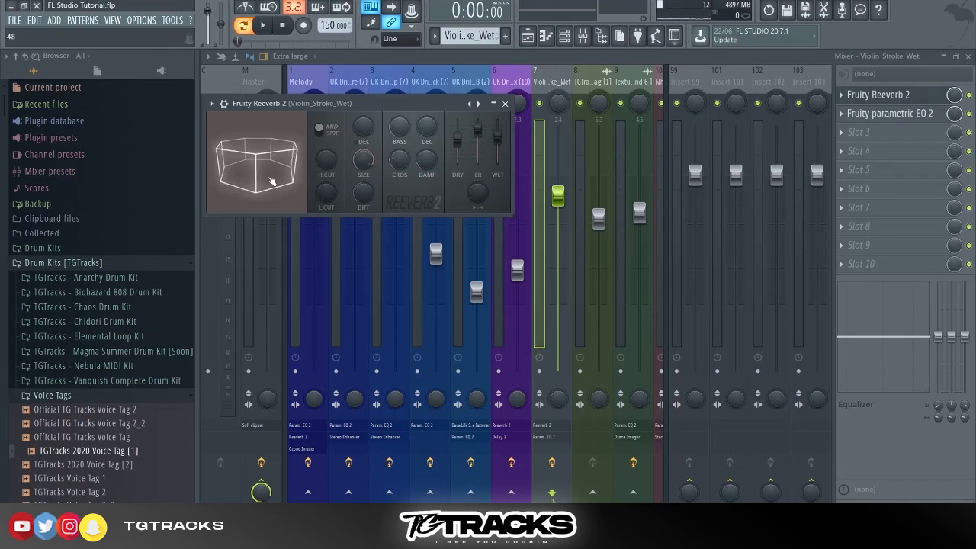
mouse_move(363, 158)
left_mouse_down()
mouse_move(363, 146)
mouse_move(363, 158)
left_mouse_up()
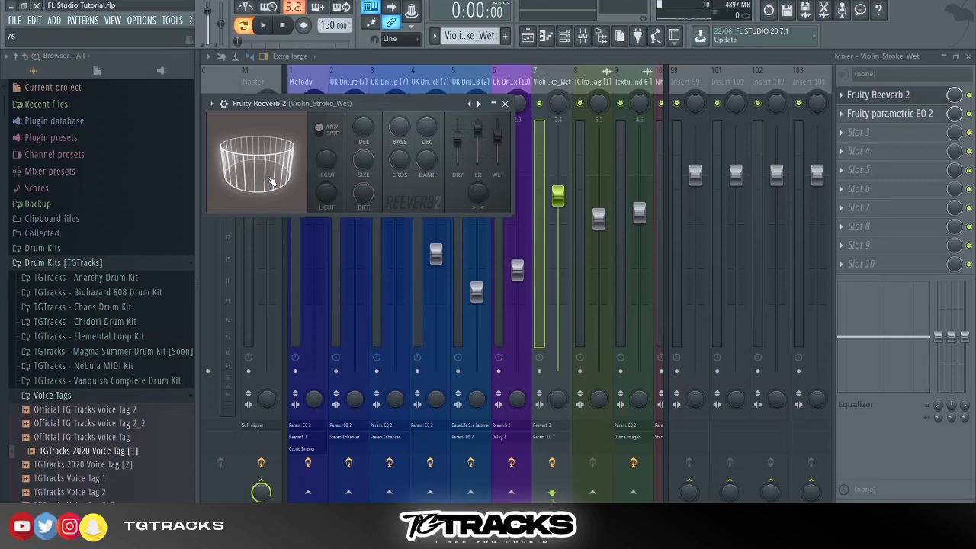
Set the violin reverb's high cut to 16.7 kHz and raise its decay to 16.5 sec while playing the pattern.
left_click_drag(325, 159, 325, 150)
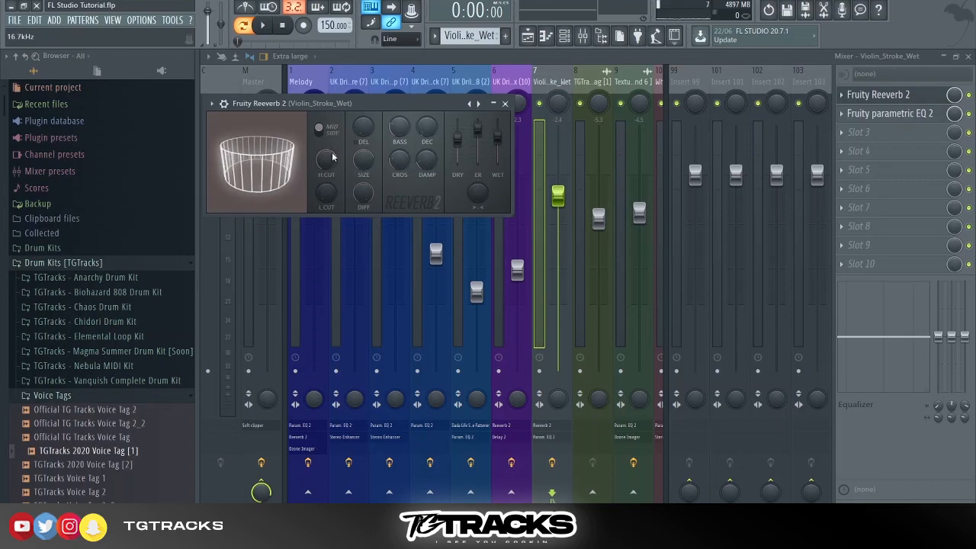
left_click_drag(429, 132, 429, 130)
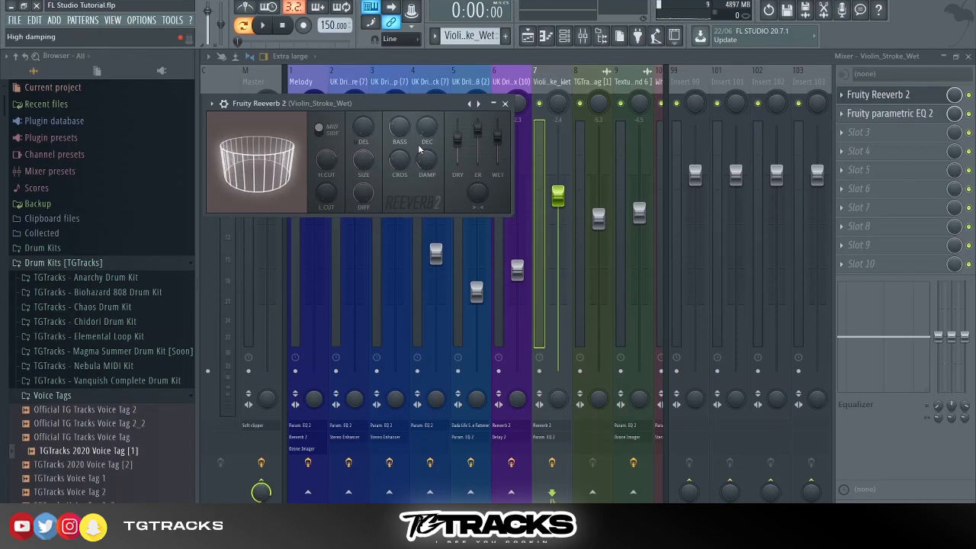
key("space")
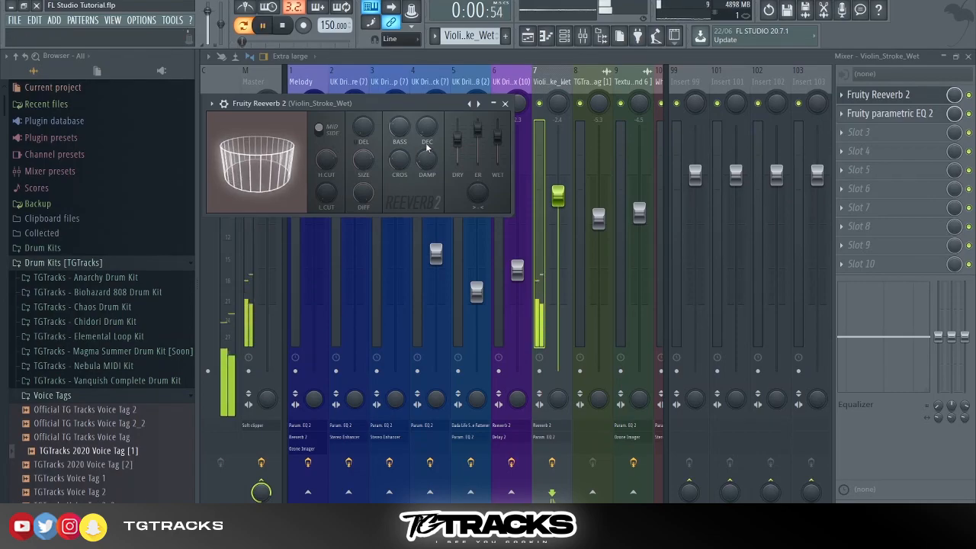
left_click_drag(428, 134, 429, 78)
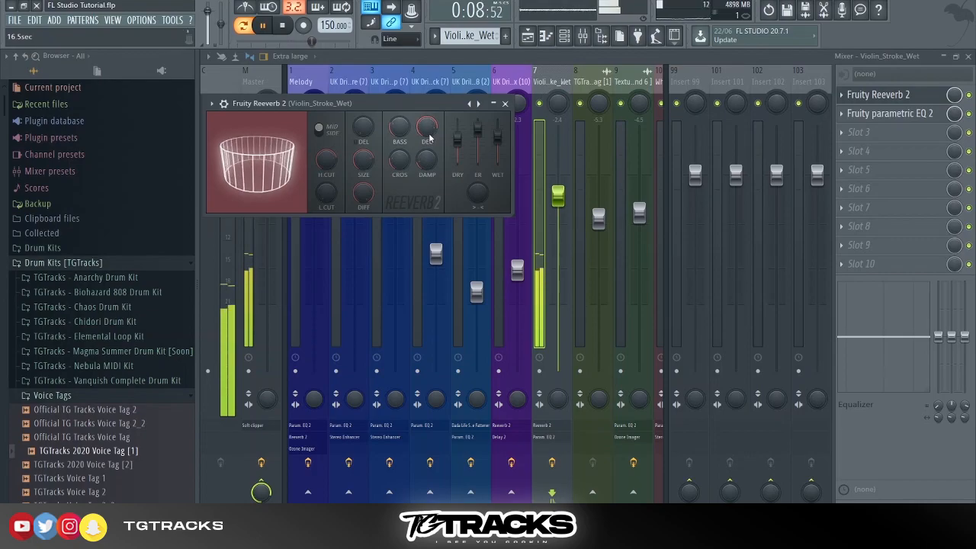
Shorten the violin reverb's decay to 2.1 sec and adjust its bass slightly while auditioning the pattern.
key("space")
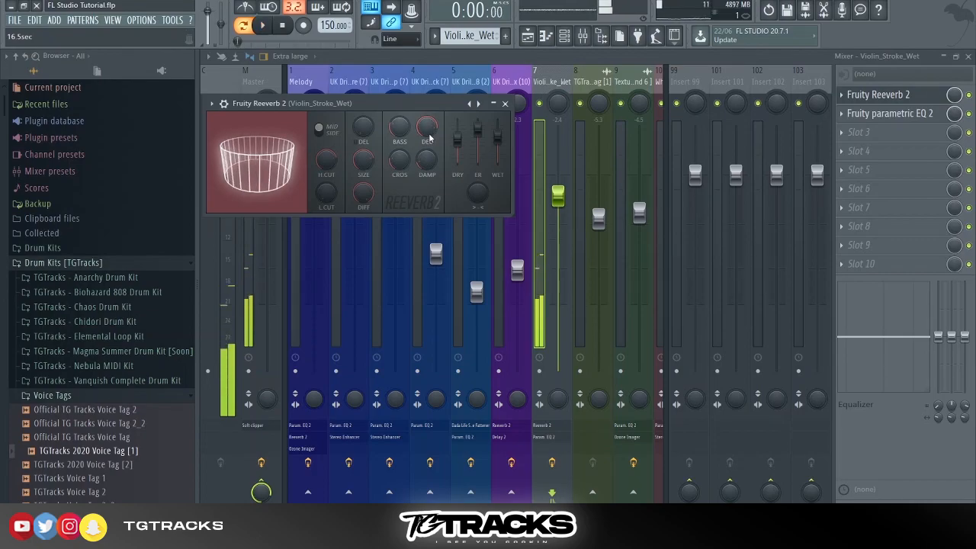
left_click_drag(429, 138, 430, 177)
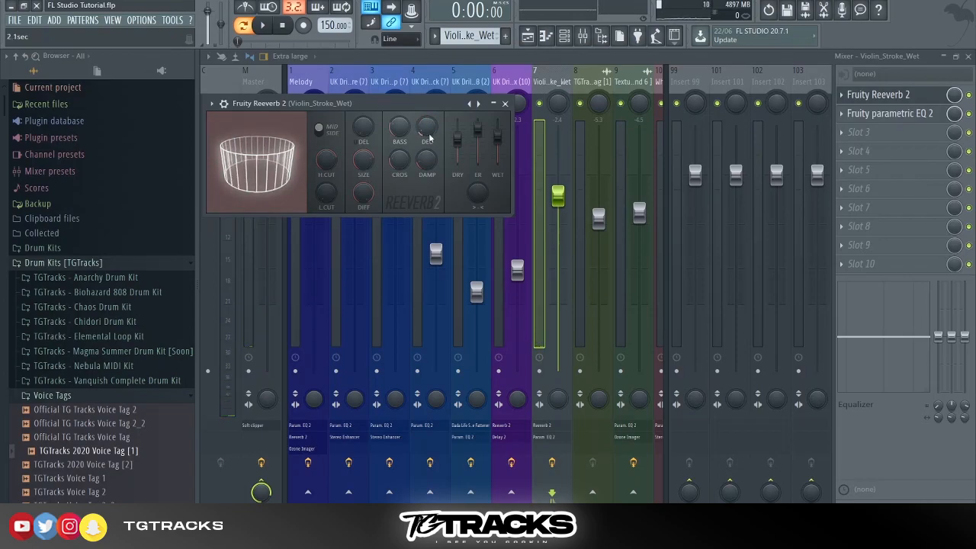
key("space")
left_click_drag(401, 130, 401, 126)
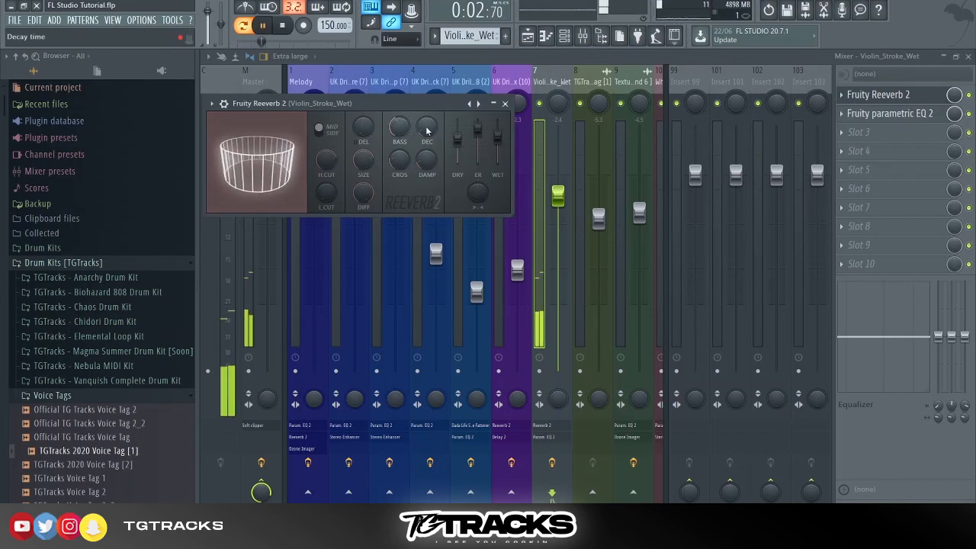
key("space")
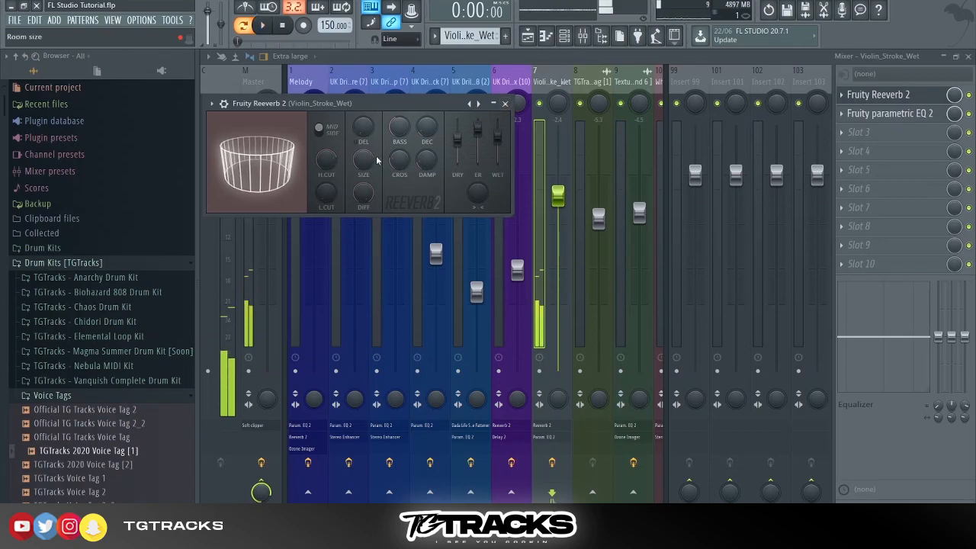
left_click(505, 103)
Switch to song playback, select bars 25 to 32 in the playlist and play that section.
left_click(529, 38)
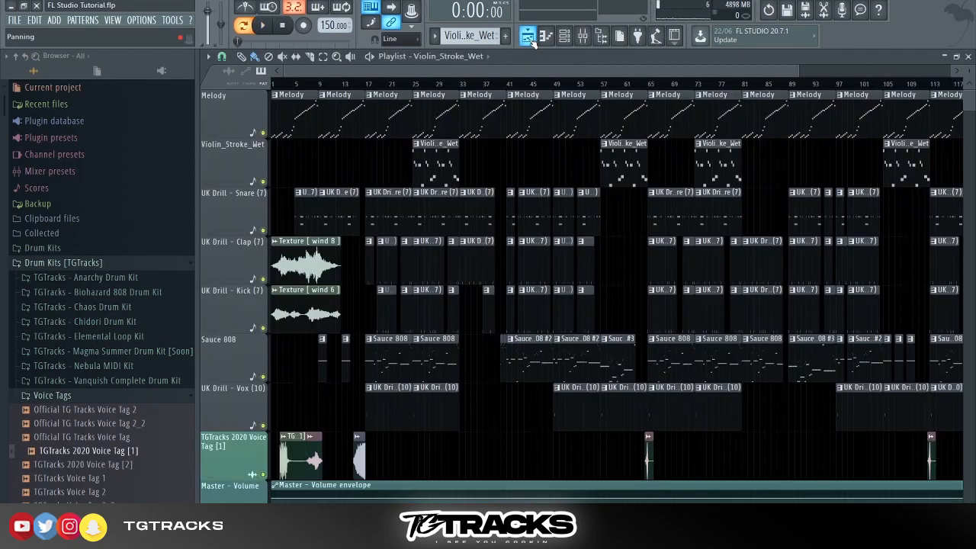
left_click(581, 38)
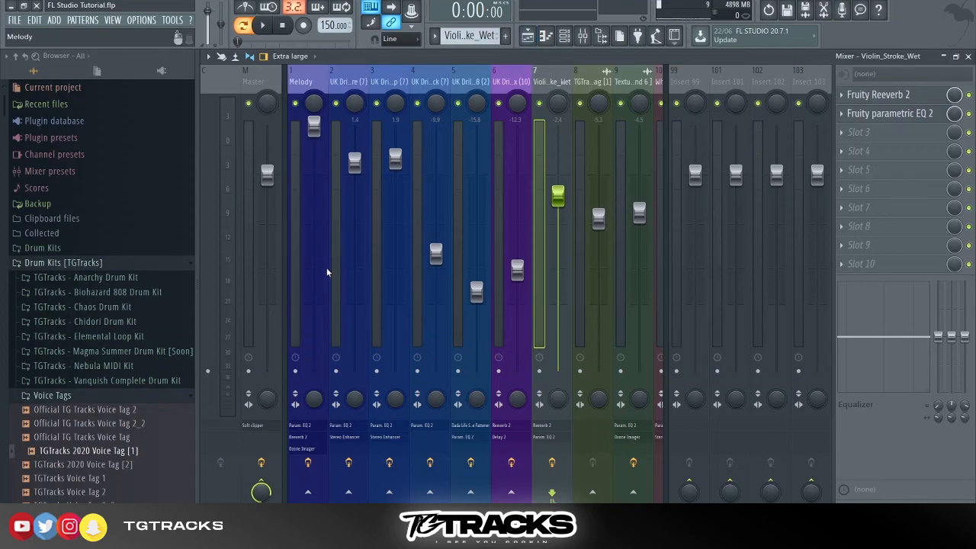
left_click(528, 35)
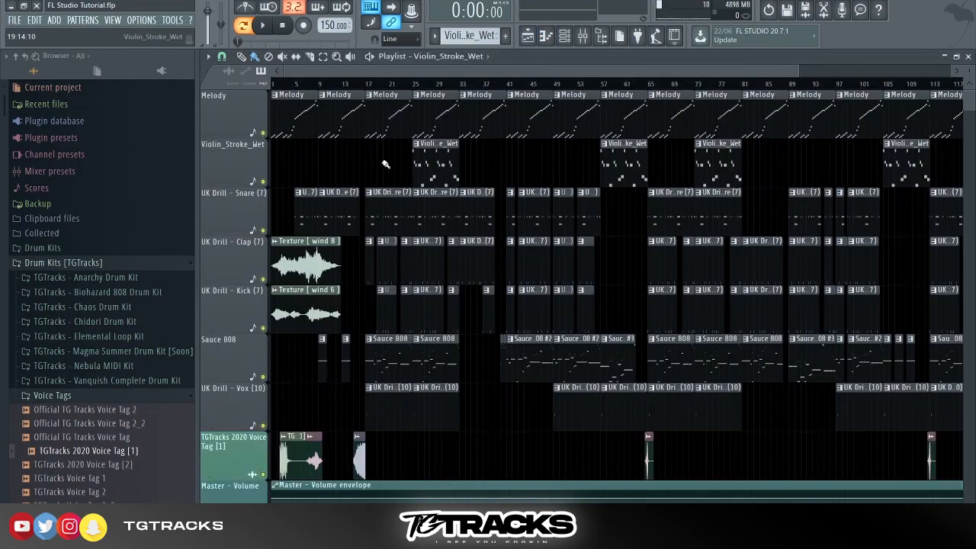
scroll(384, 160, "up", 5, "ctrl")
left_click(583, 84)
scroll(584, 87, "left", 1)
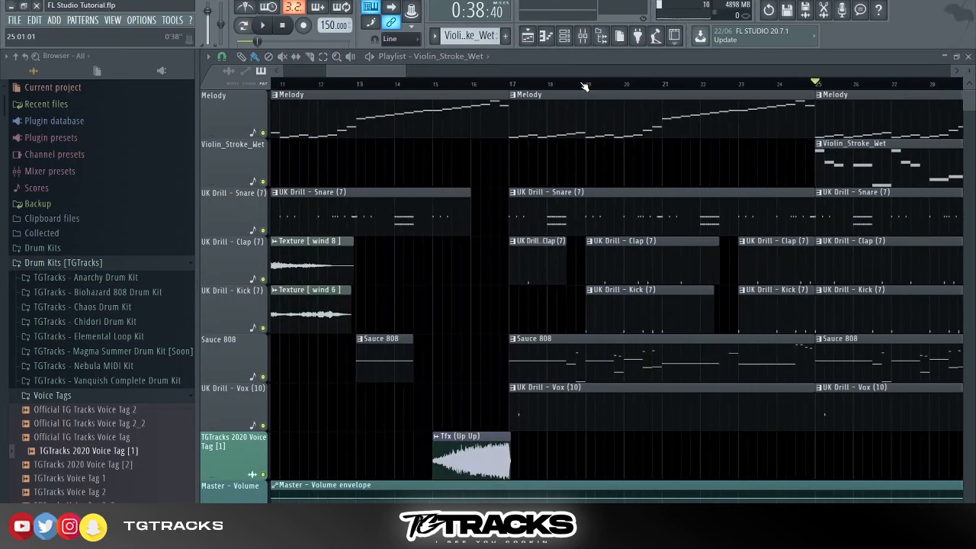
left_click_drag(403, 72, 703, 107)
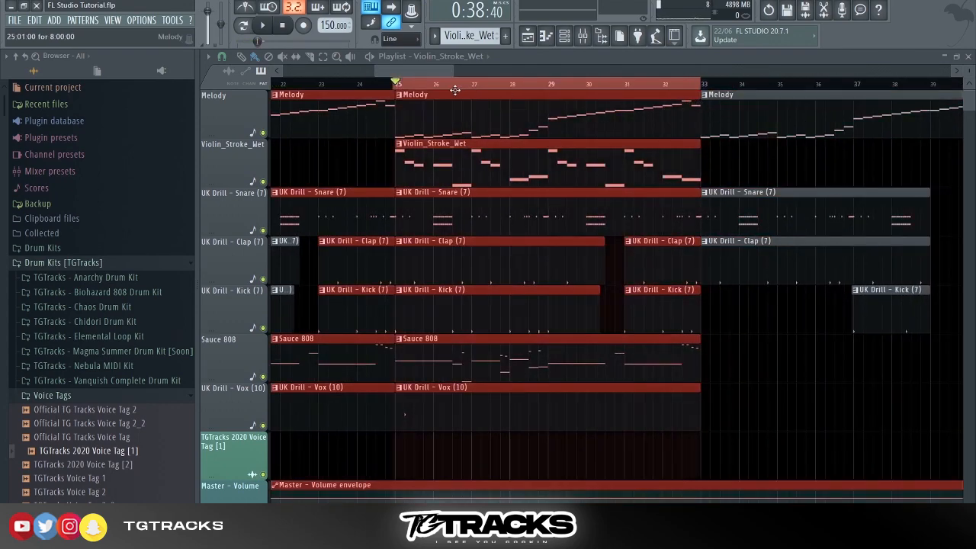
left_click_drag(391, 81, 402, 86)
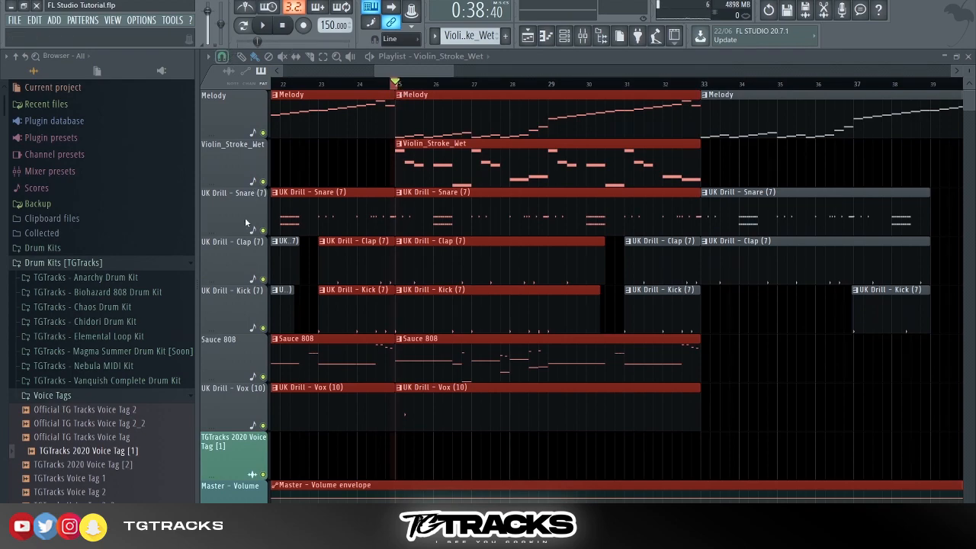
left_click_drag(395, 82, 711, 97)
key("space")
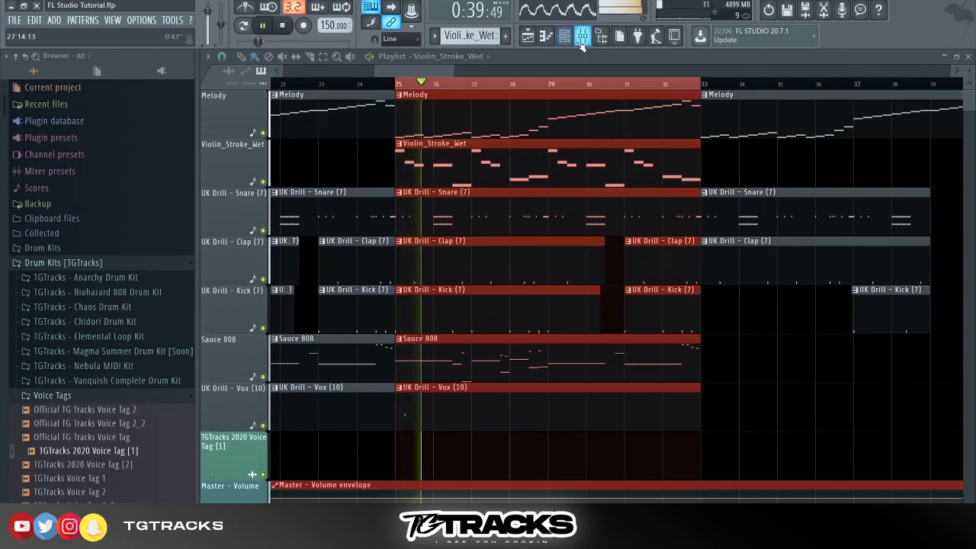
Turn up the master's stereo separation for a listening check and raise the clap track's volume to 3.2 dB.
key("F9")
left_click(268, 396)
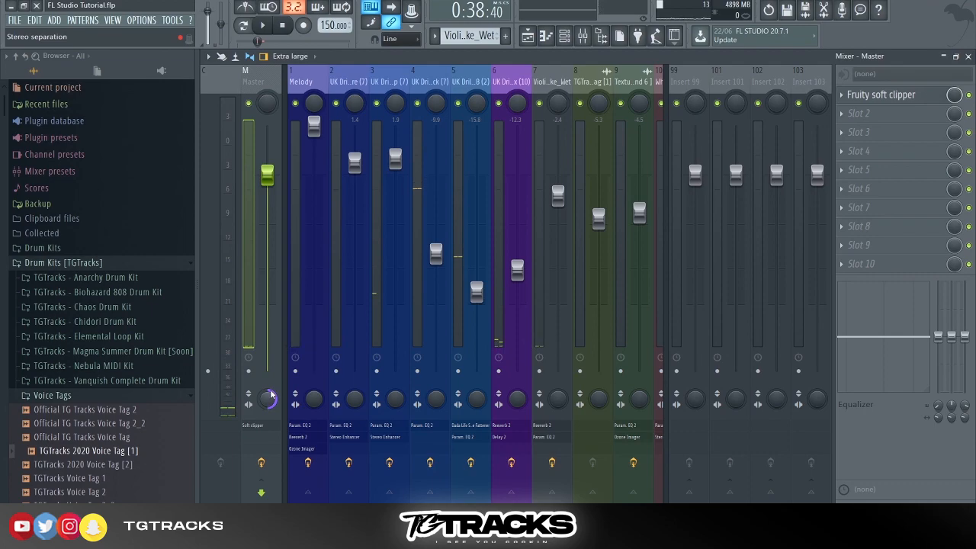
key("space")
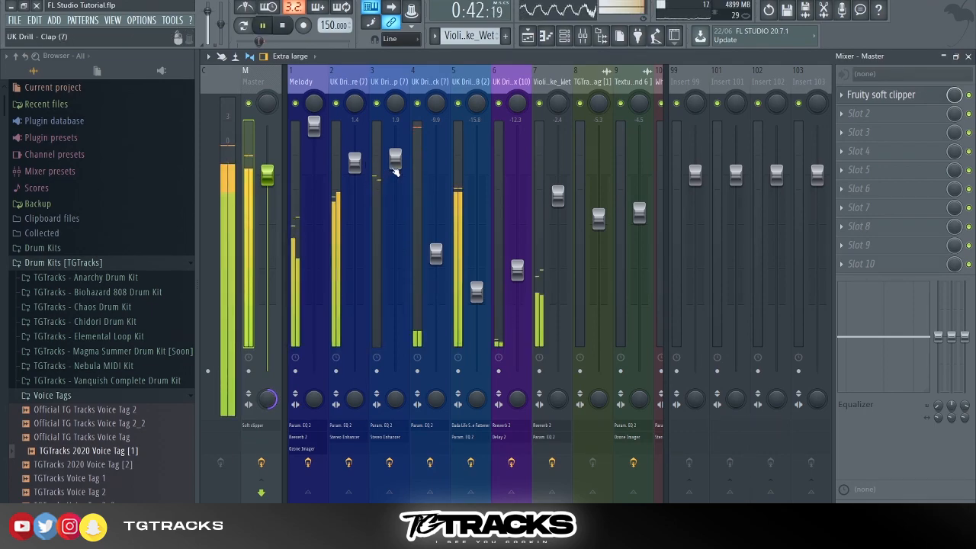
key("space")
left_click_drag(395, 171, 396, 151)
key("space")
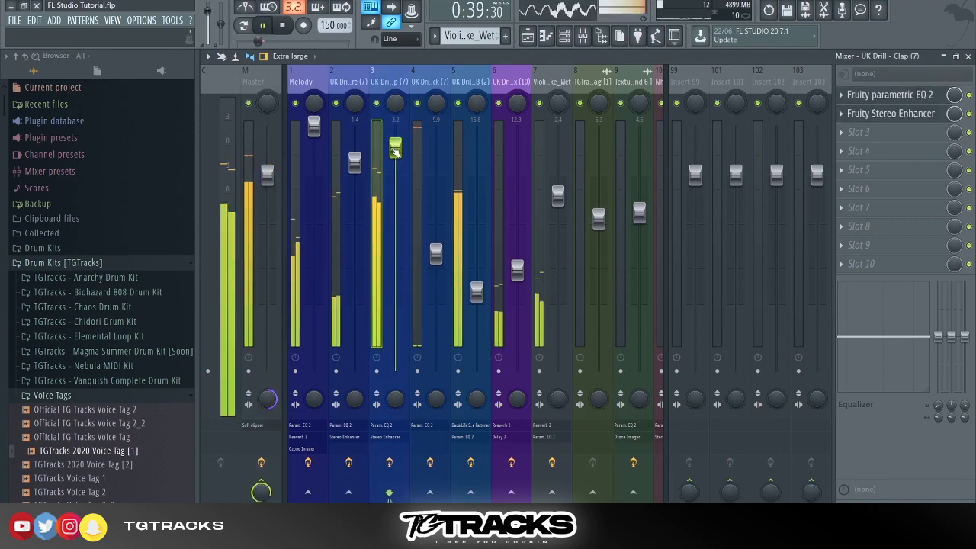
key("space")
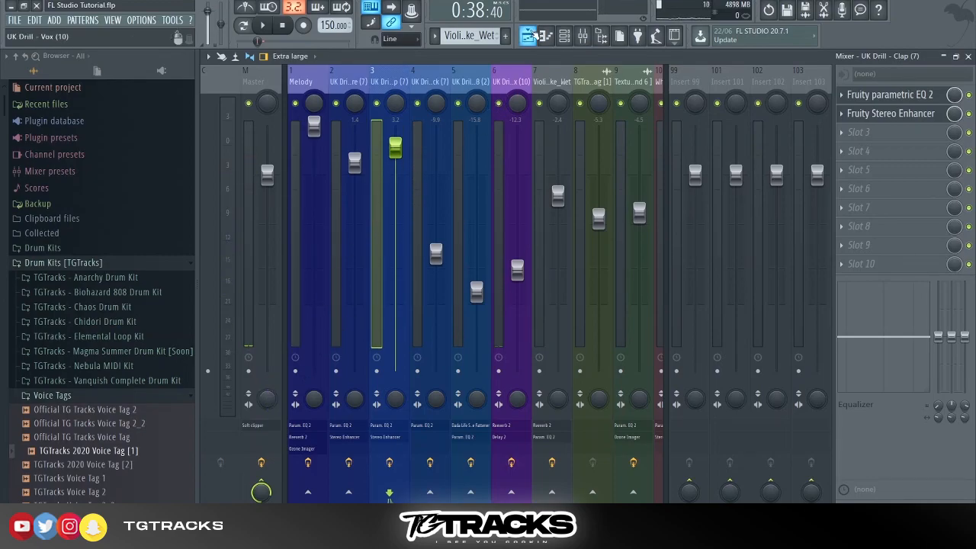
Clear the selection of bars 25 to 32 in the playlist and save the project.
left_click(531, 36)
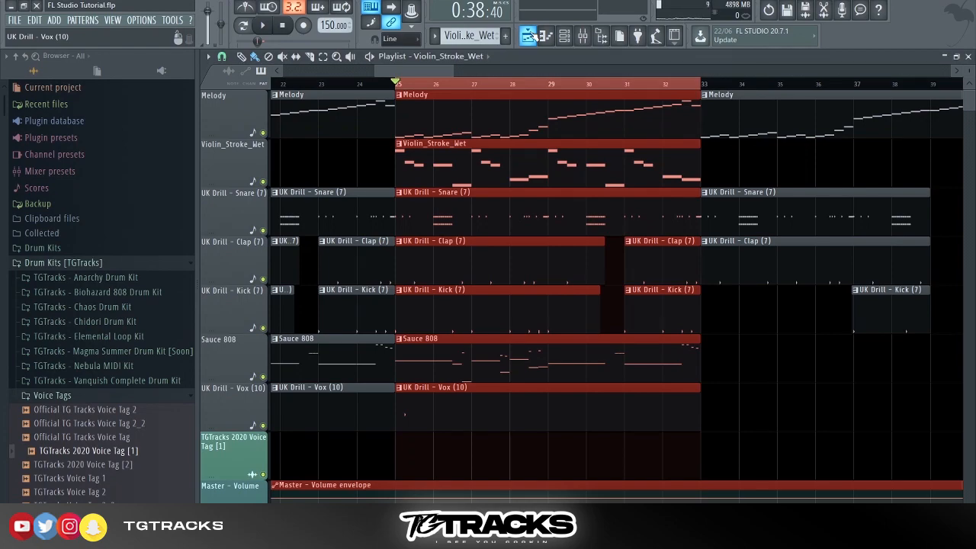
key("ctrl+d")
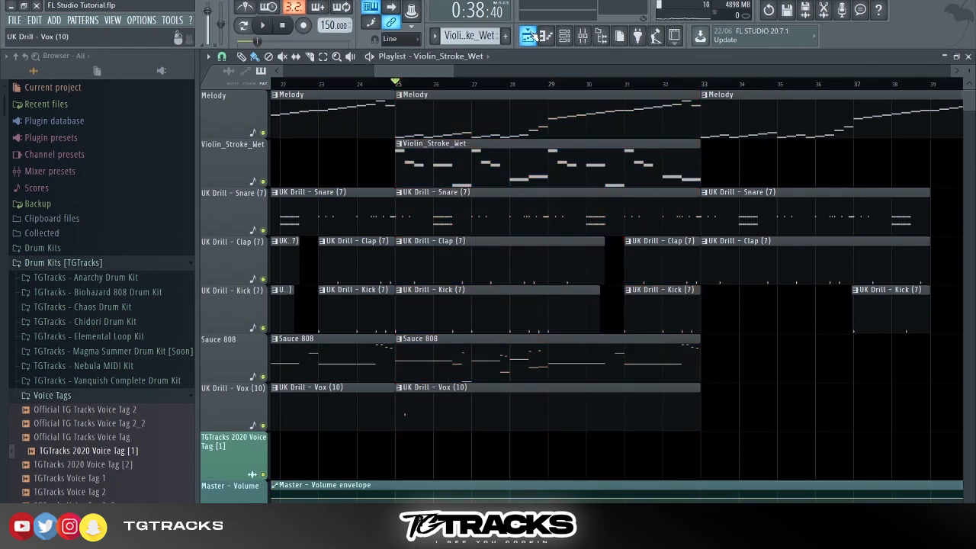
key("ctrl+s")
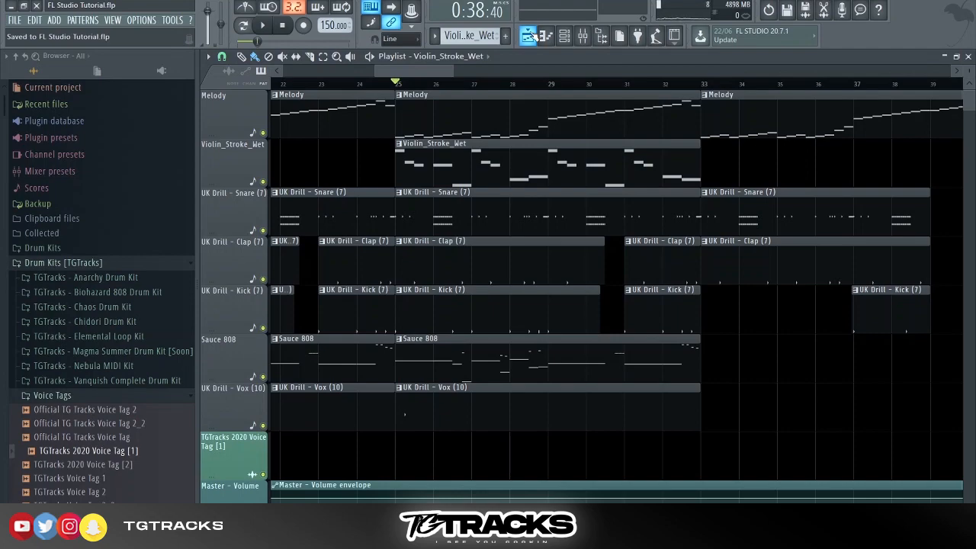
Turn up the master's stereo separation again and play the song from bar 25 to check the balance.
left_click(583, 37)
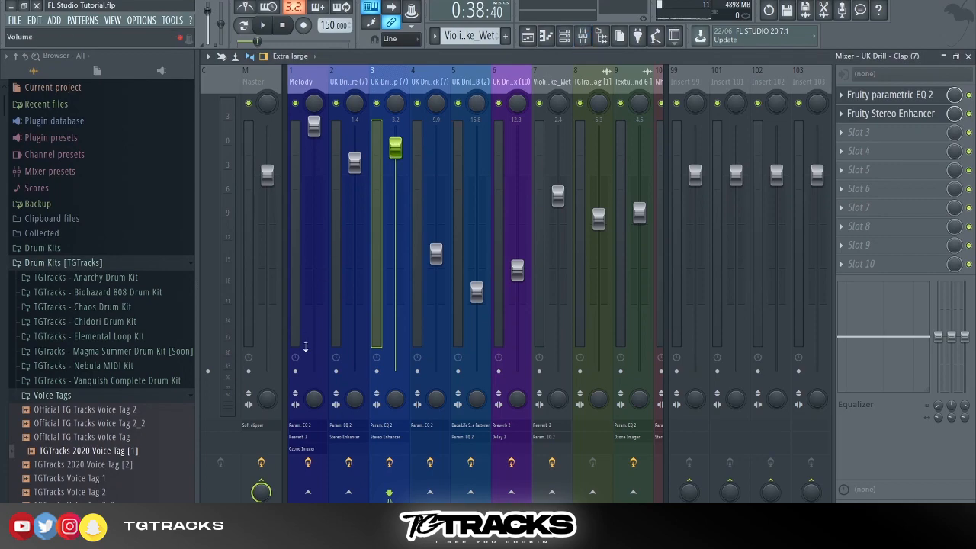
left_click_drag(267, 401, 267, 385)
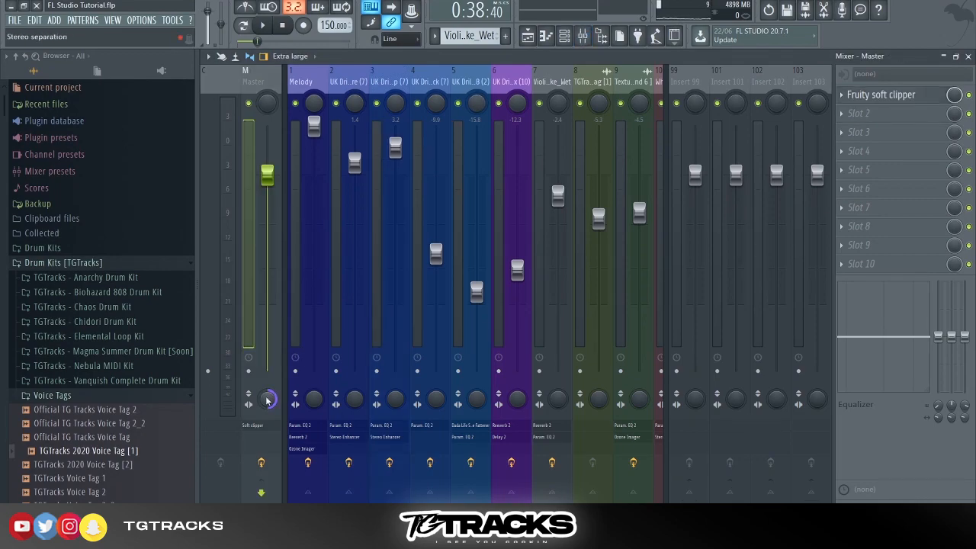
key("space")
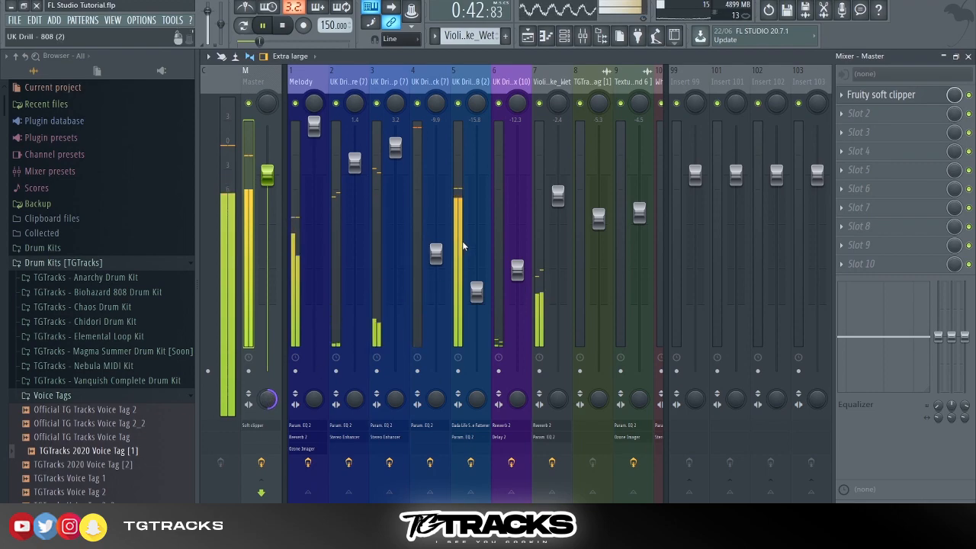
key("space")
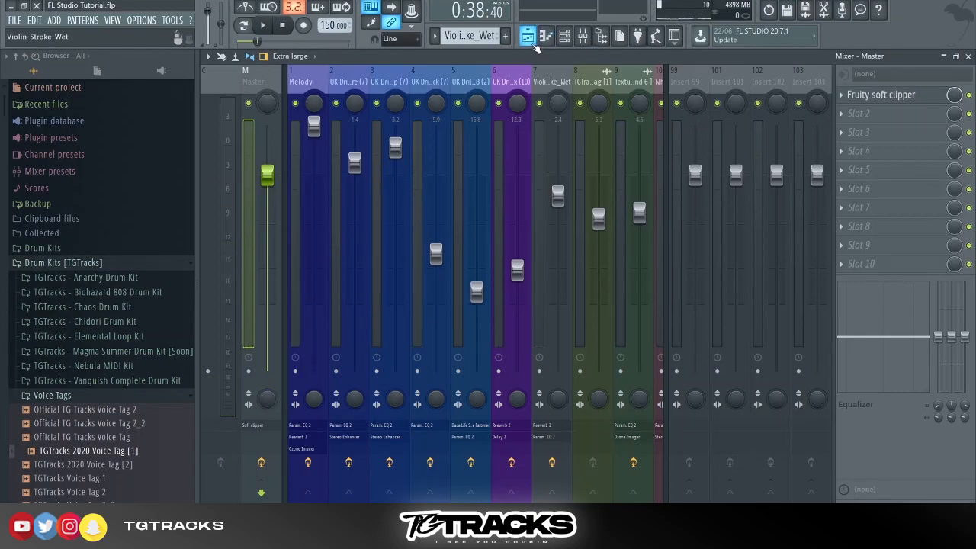
Save the project and play the song from bar 25 while checking the track levels in the mixer.
left_click(529, 38)
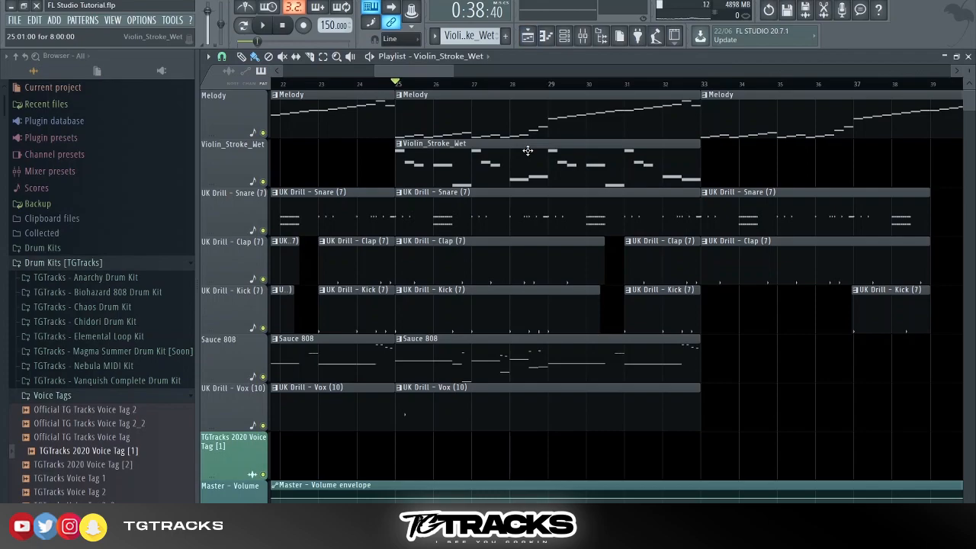
scroll(528, 150, "down", 2)
key("ctrl+s")
key("space")
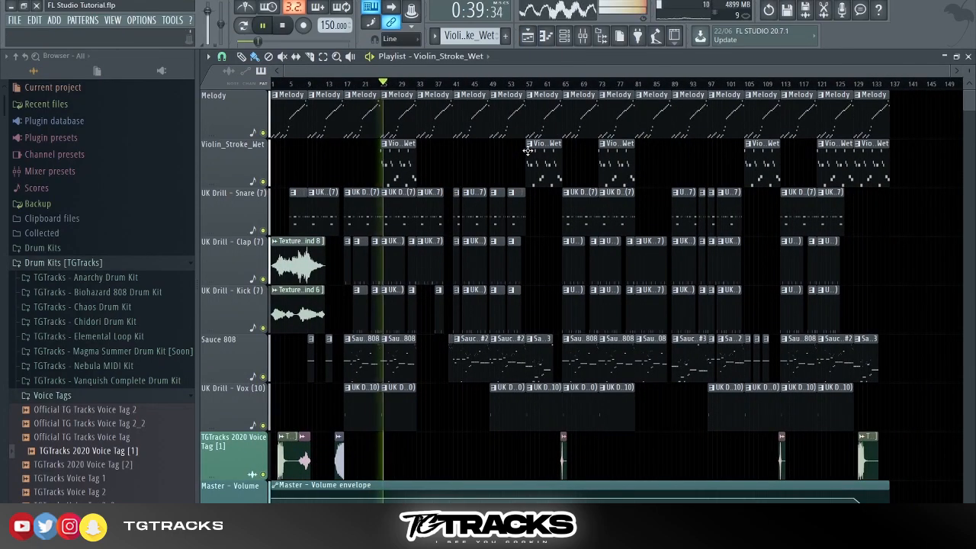
left_click(587, 36)
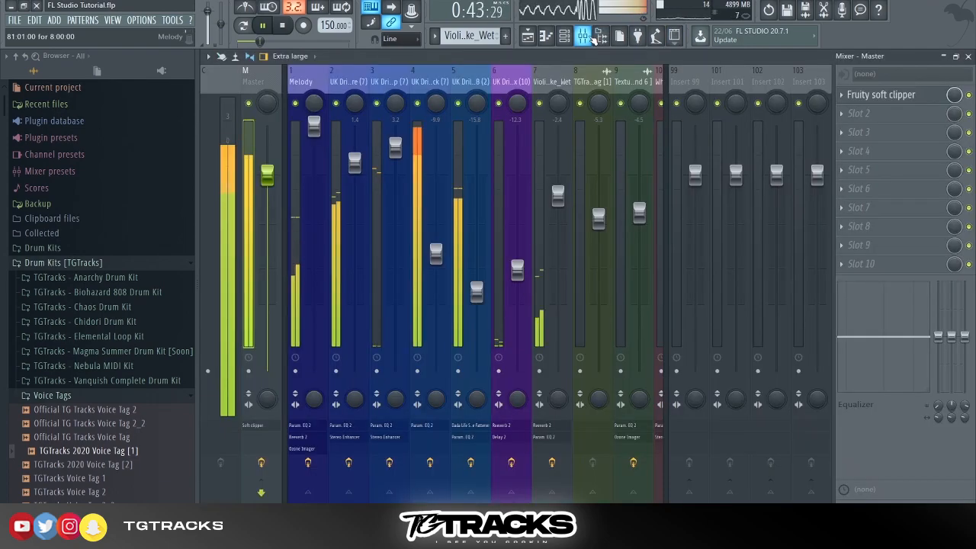
left_click(592, 36)
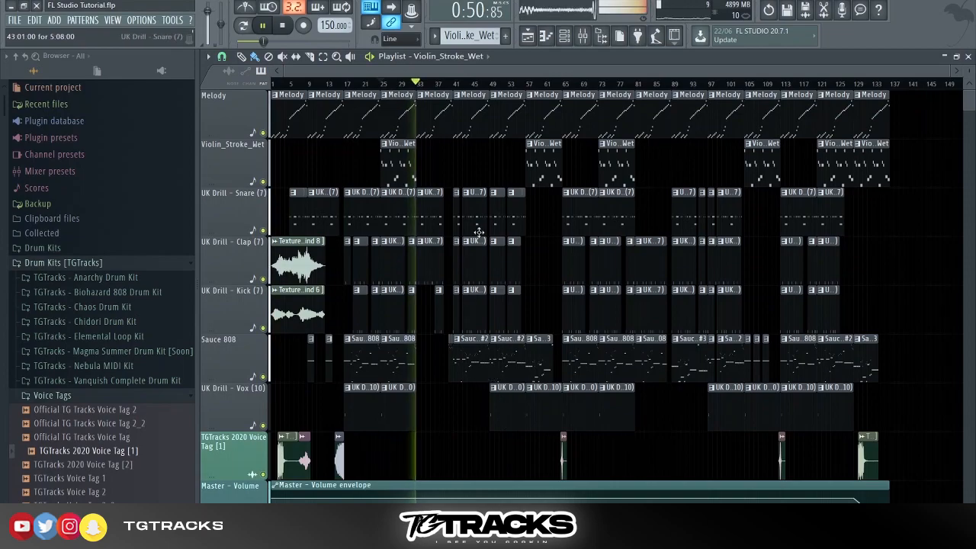
key("space")
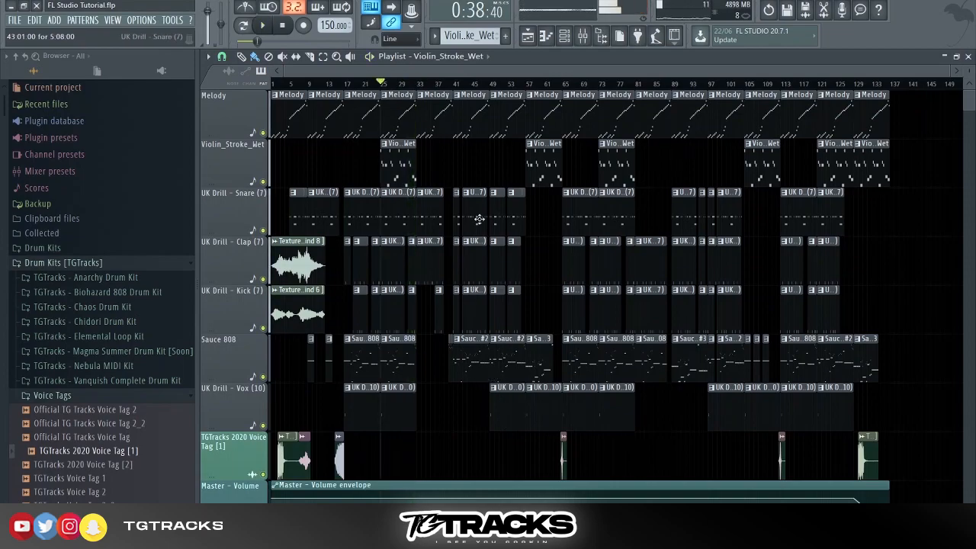
Examine the channel rack and the clip variations across the full playlist arrangement.
left_click(480, 104)
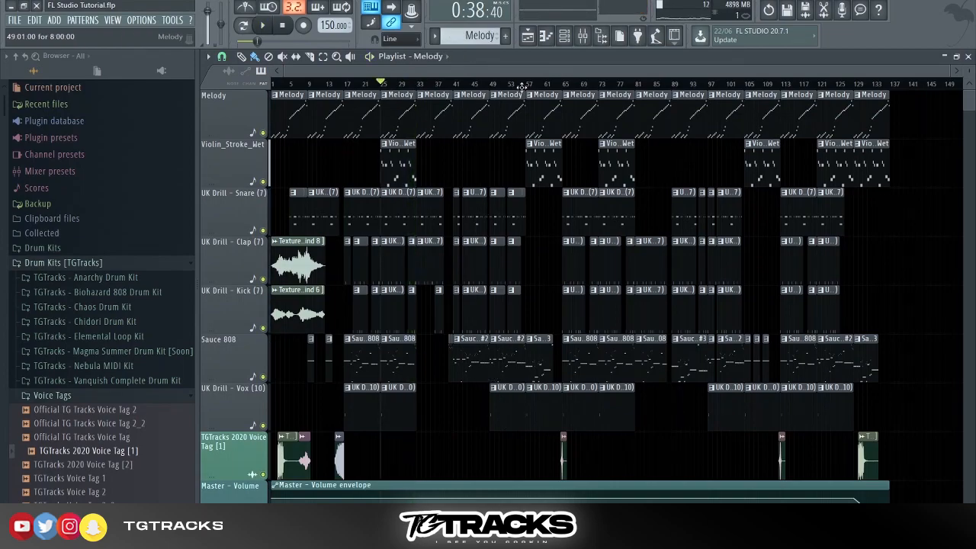
left_click(564, 36)
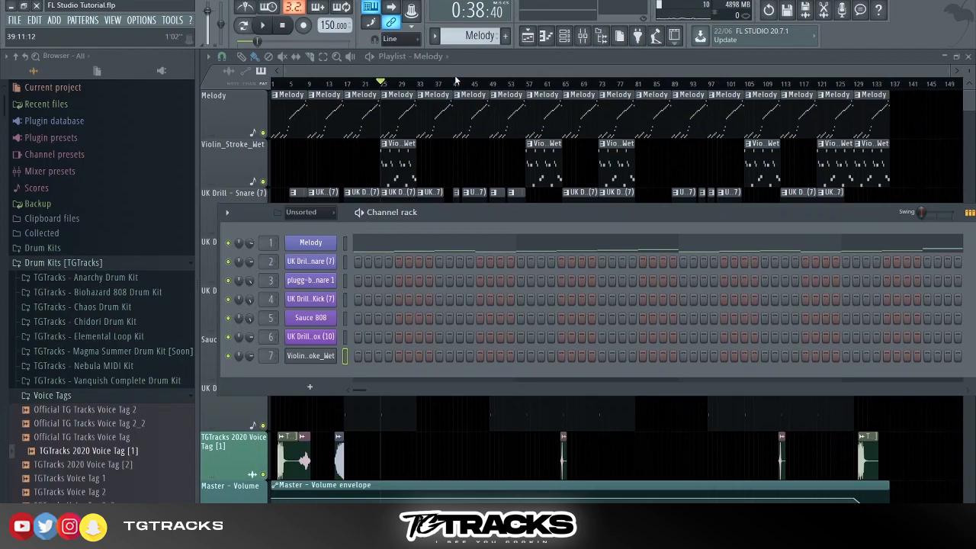
left_click(470, 61)
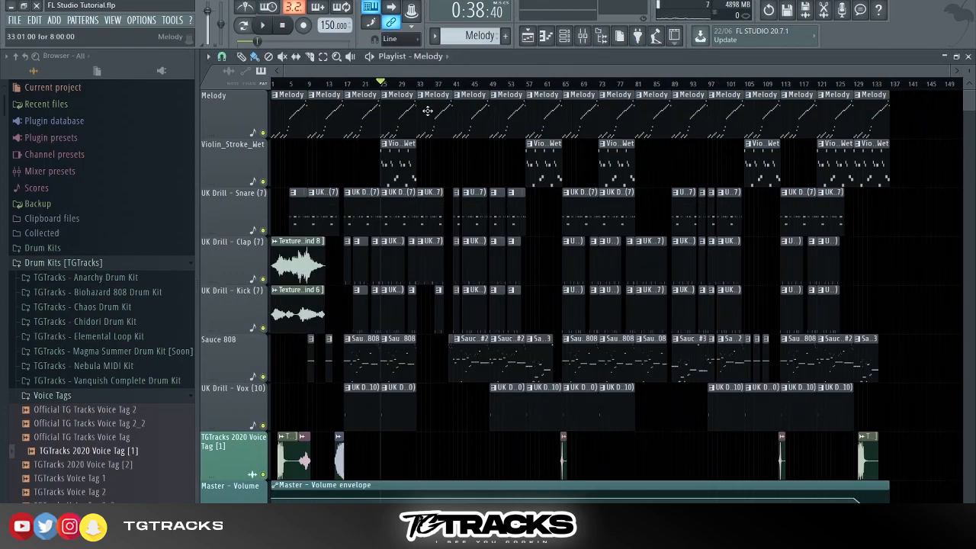
left_click(568, 37)
left_click(569, 39)
scroll(785, 212, "down", 1)
scroll(785, 212, "up", 4)
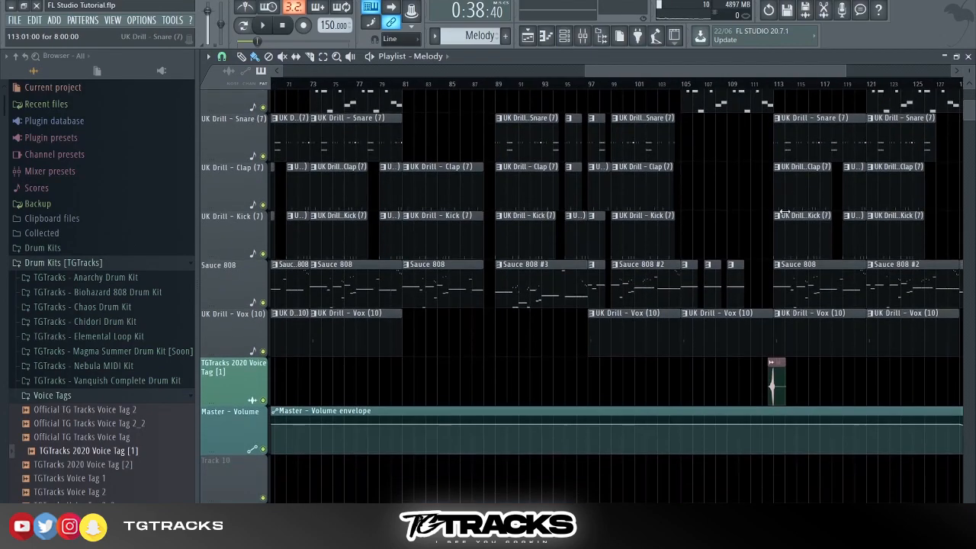
scroll(784, 212, "up", 1)
scroll(785, 212, "down", 4)
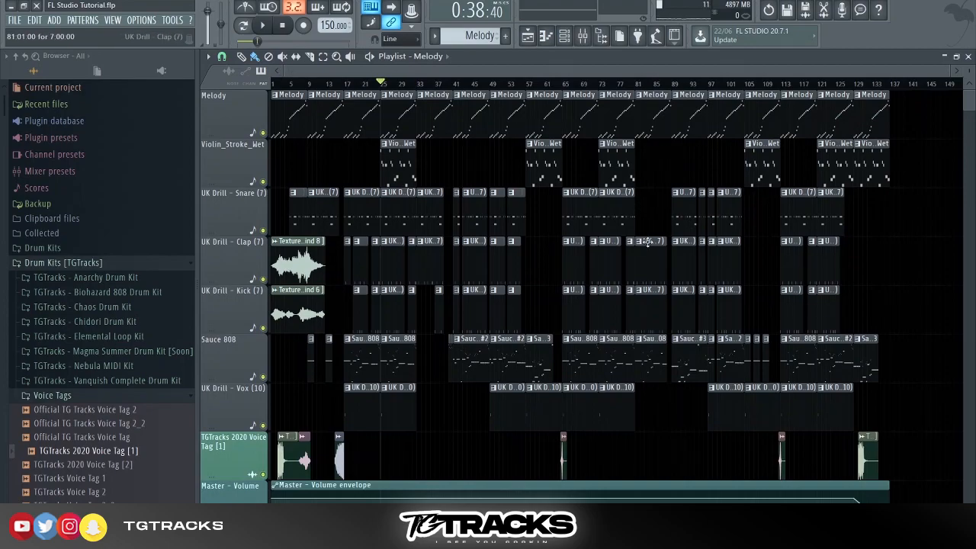
Play the song from bar 121 to hear how the drums drop out into the outro.
left_click(675, 85)
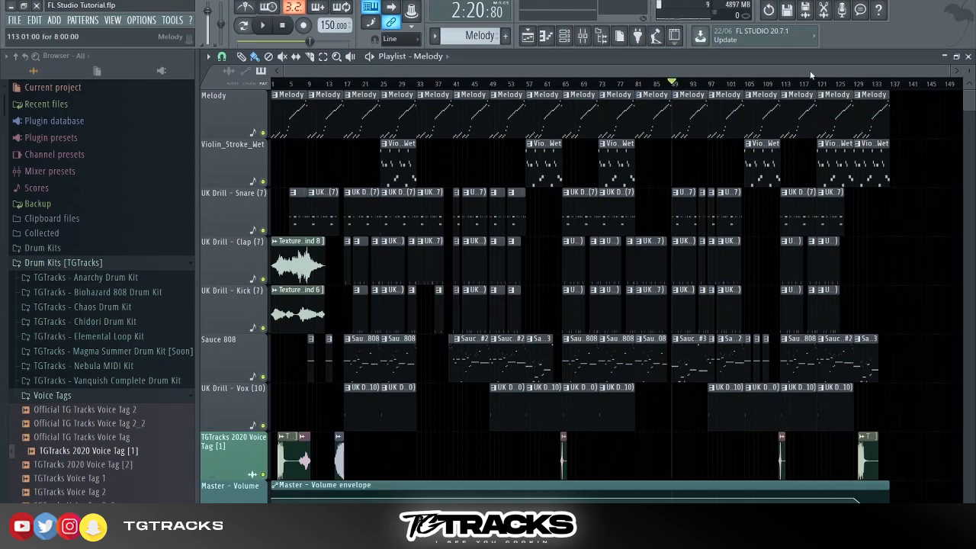
scroll(807, 92, "up", 3)
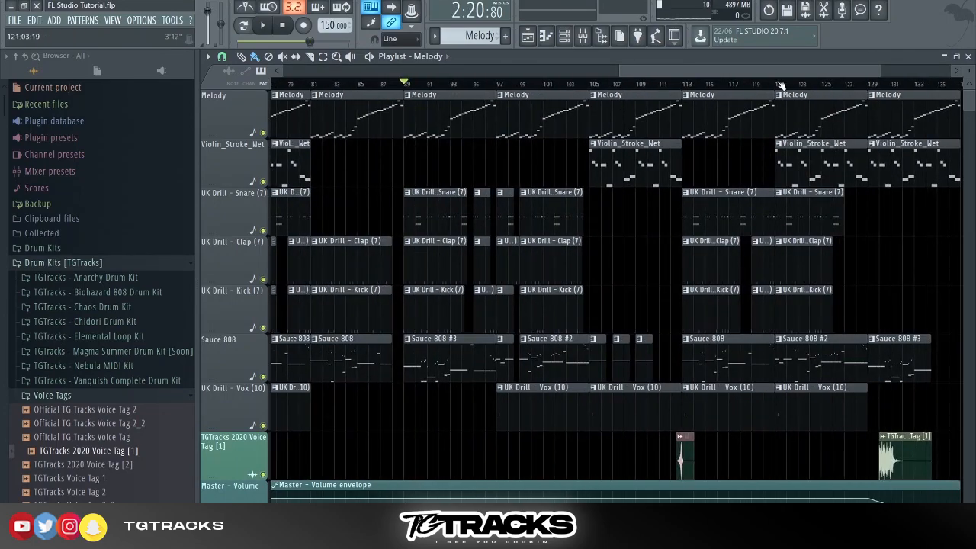
left_click(777, 84)
key("space")
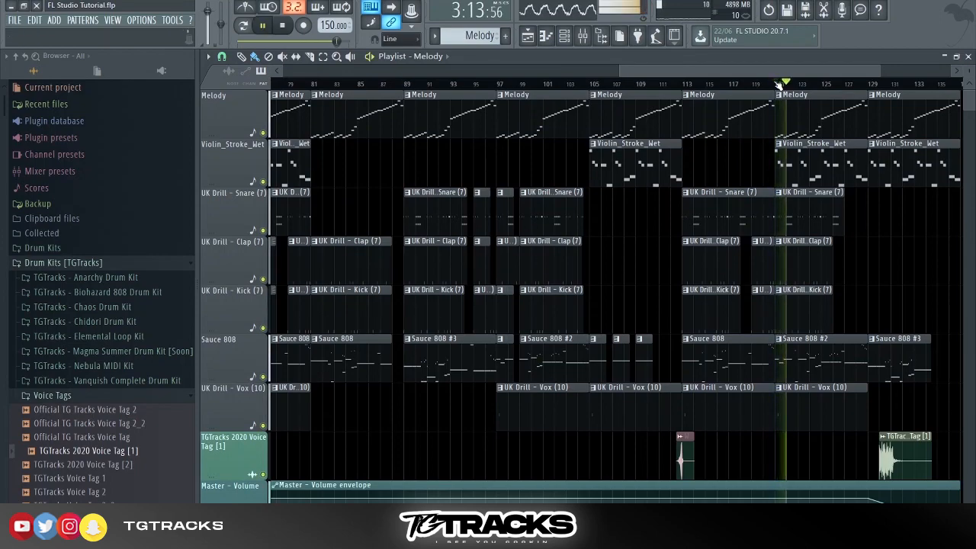
key("space")
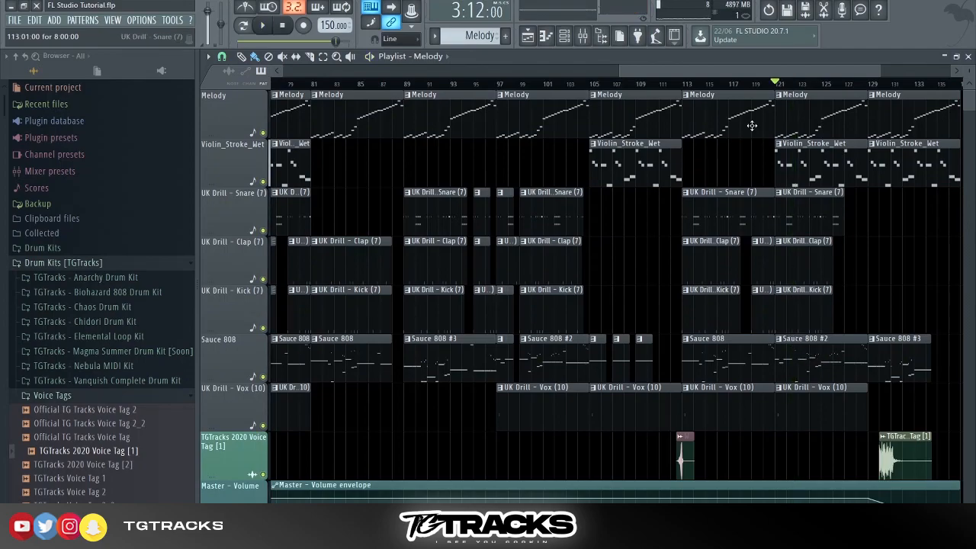
key("space")
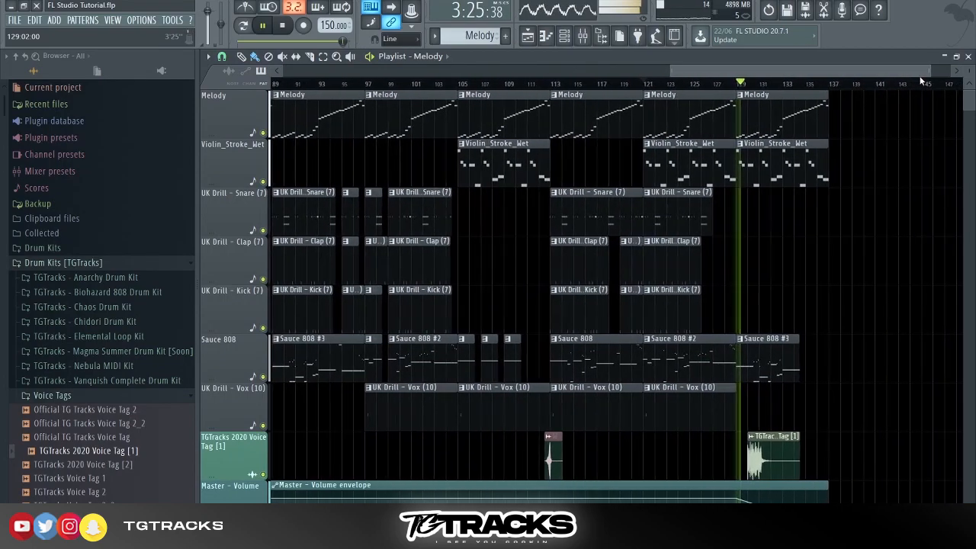
left_click_drag(971, 97, 974, 93)
left_click_drag(688, 69, 379, 75)
key("space")
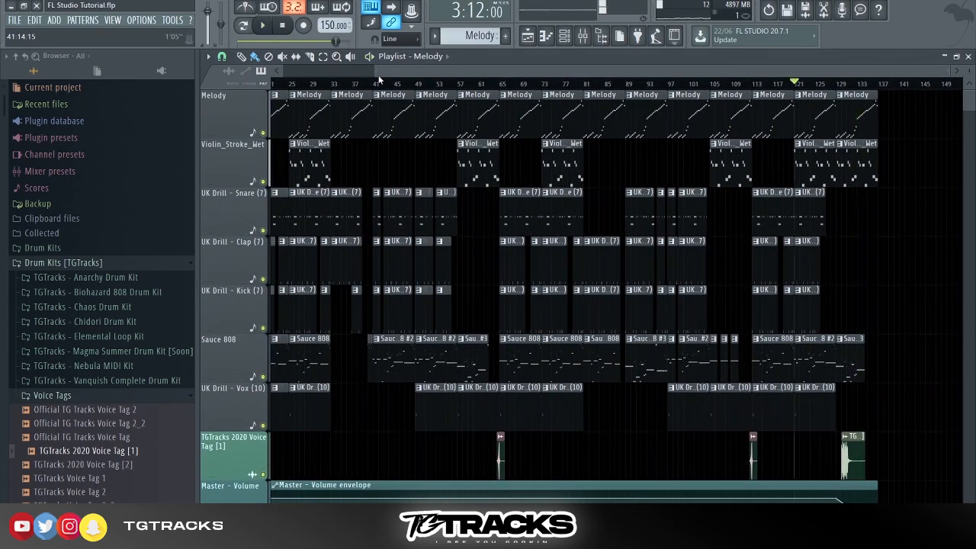
Play the finished arrangement from its beginning.
left_click_drag(451, 71, 218, 71)
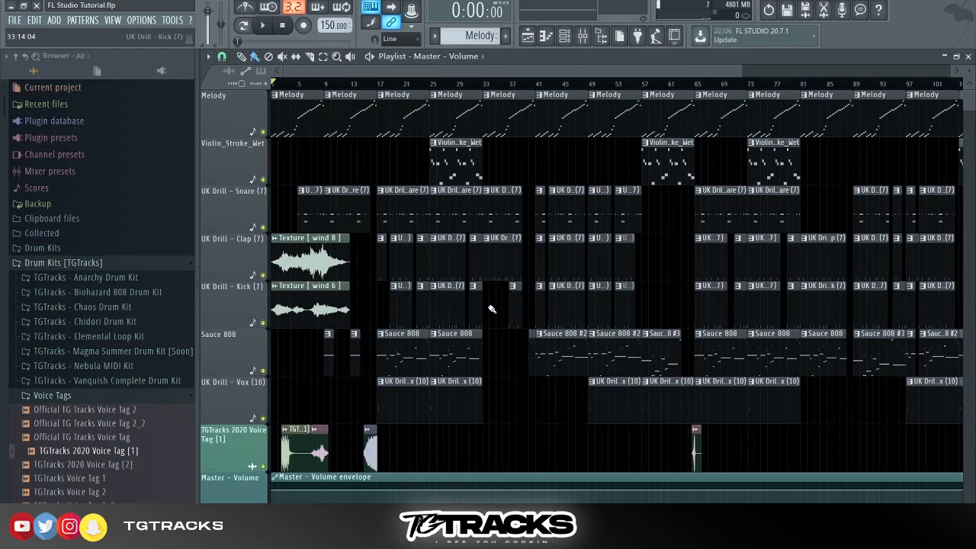
key("space")
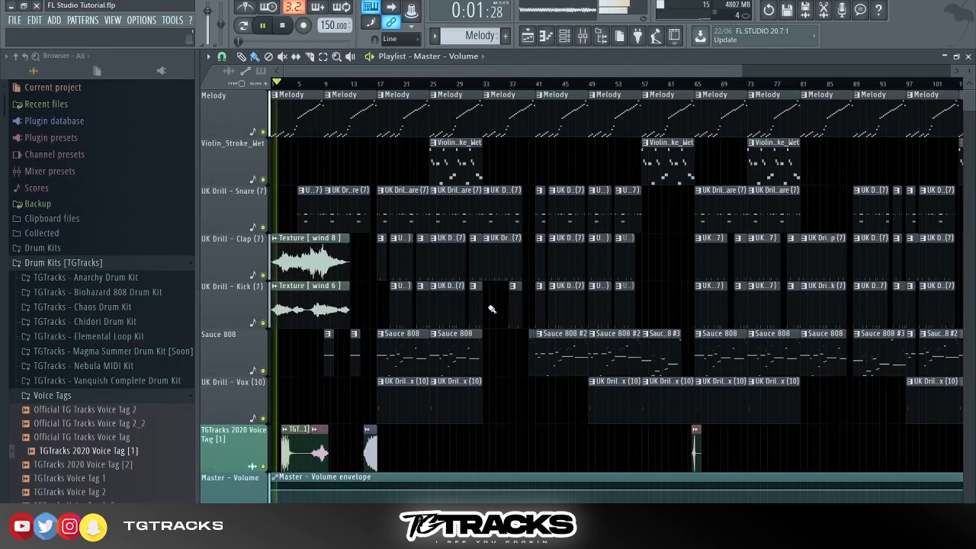